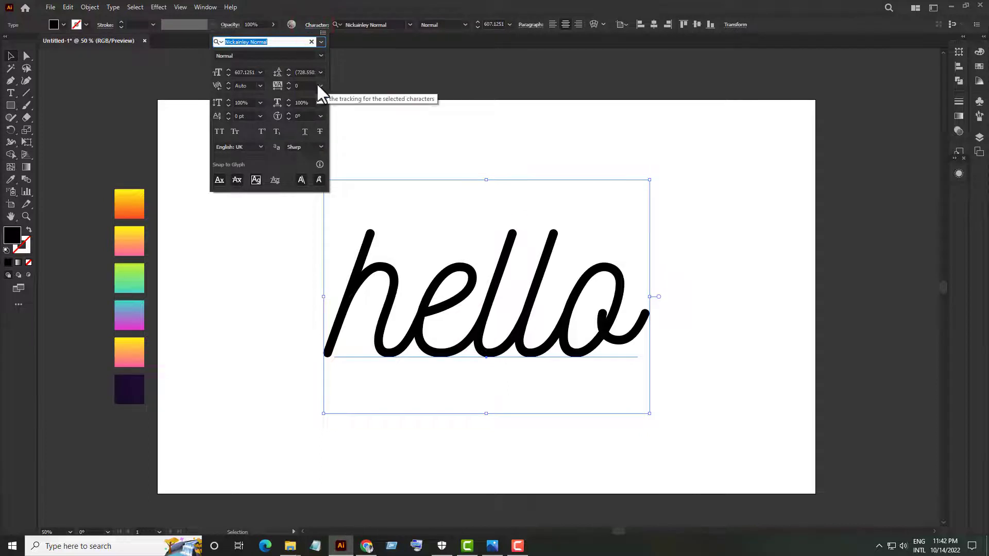
Set the tracking of the "hello" text to 200.
left_click(320, 86)
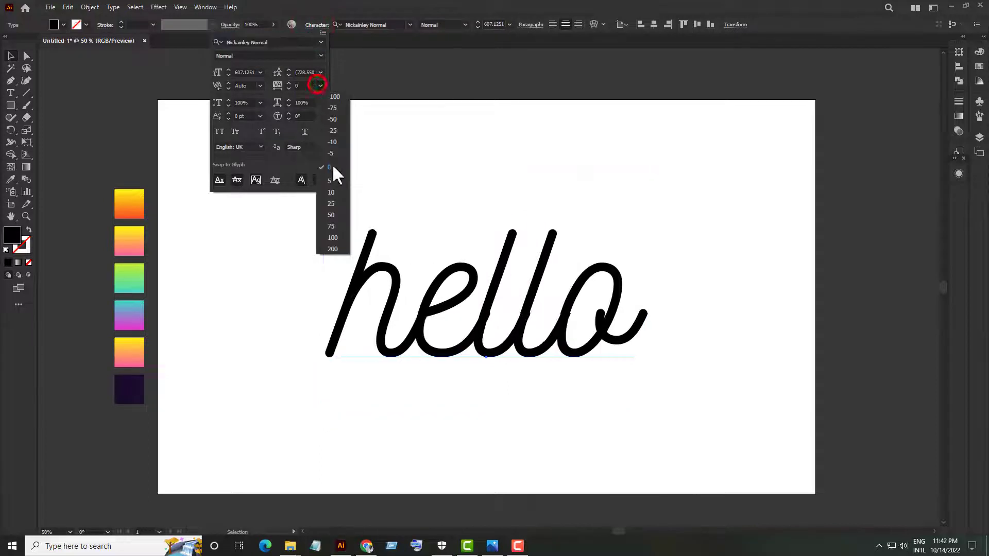
left_click(339, 248)
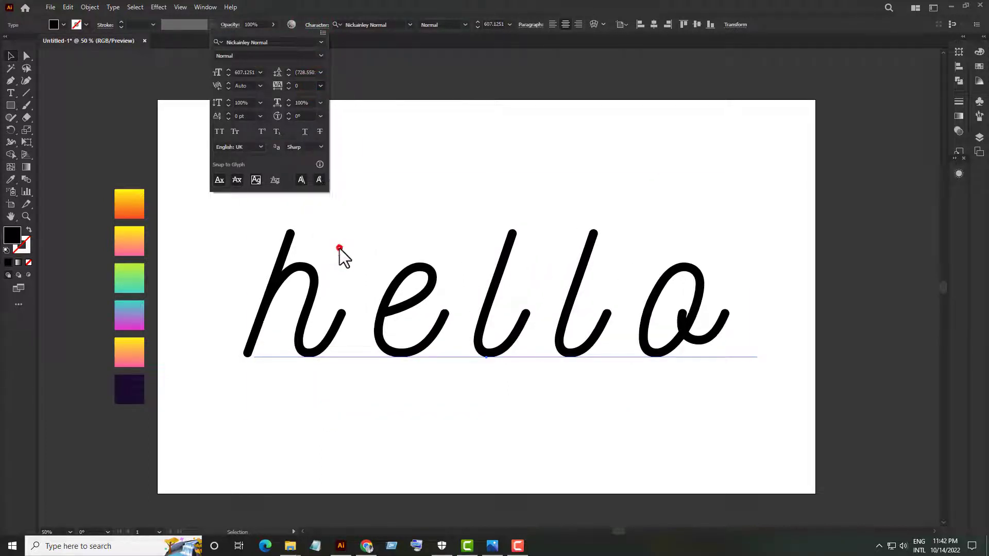
left_click(477, 137)
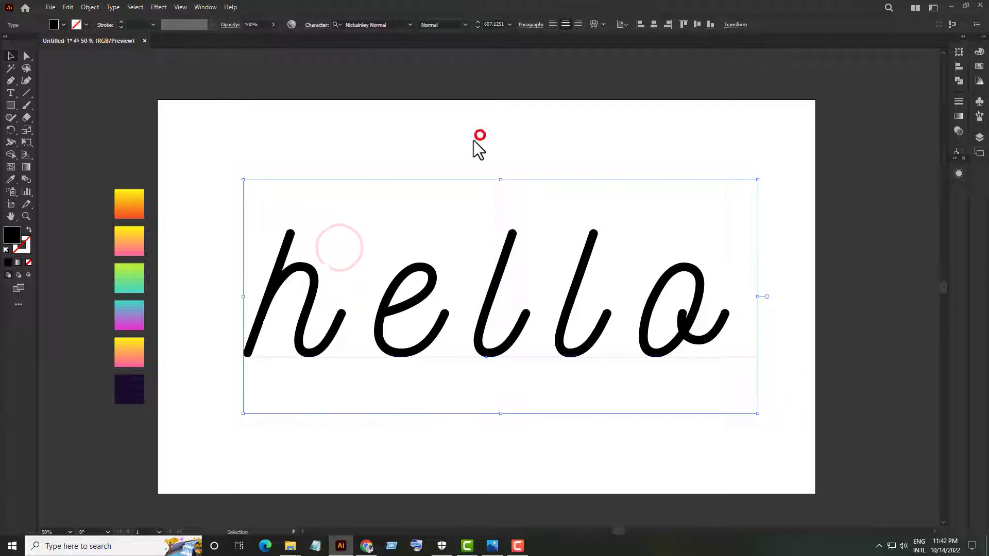
Lock the selected "hello" text in place.
left_click(89, 7)
mouse_move(113, 80)
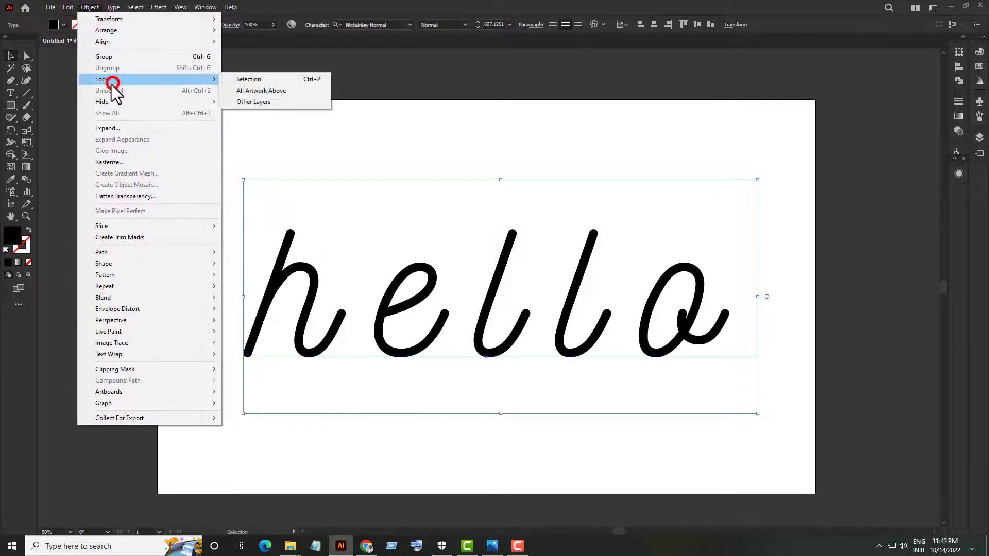
left_click(252, 79)
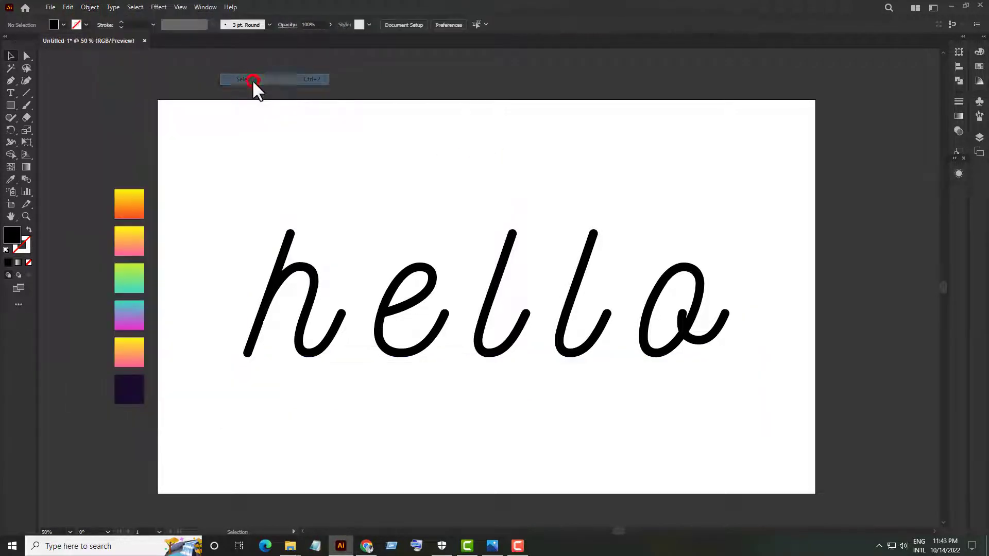
Set the default fill to none and the stroke to bright green, and activate the Pen tool.
left_click(64, 24)
double_click(87, 24)
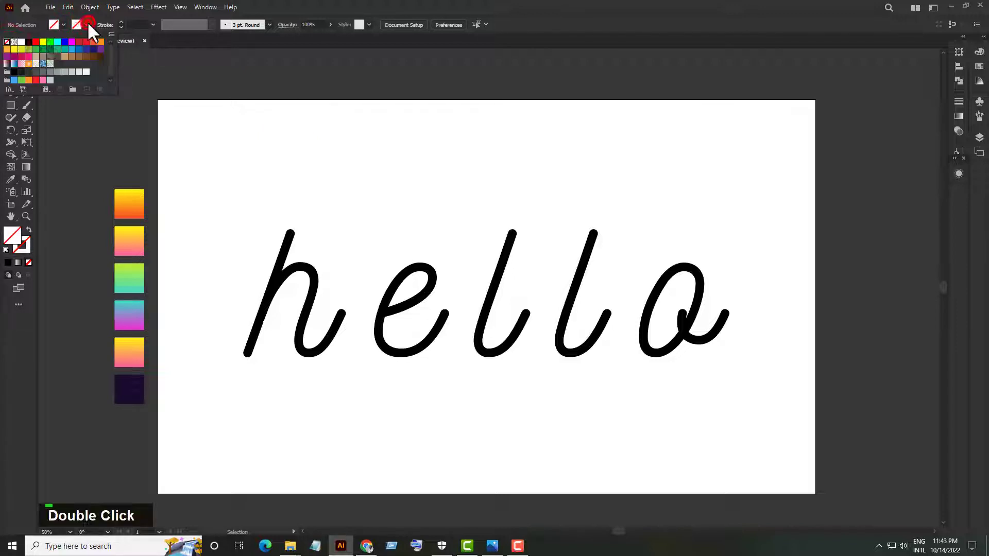
left_click(51, 43)
left_click(86, 24)
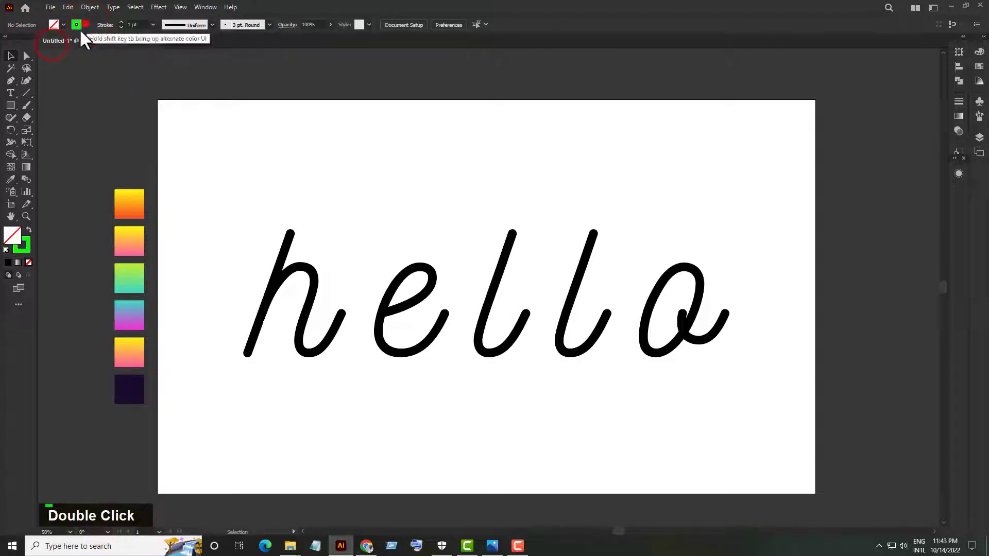
left_click(10, 80)
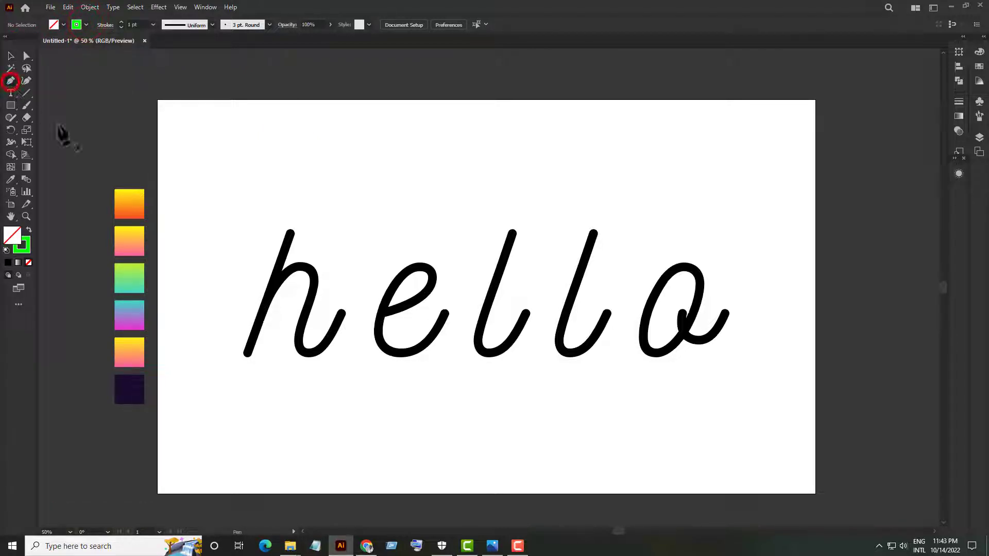
left_click(157, 303)
left_click_drag(195, 308, 216, 296)
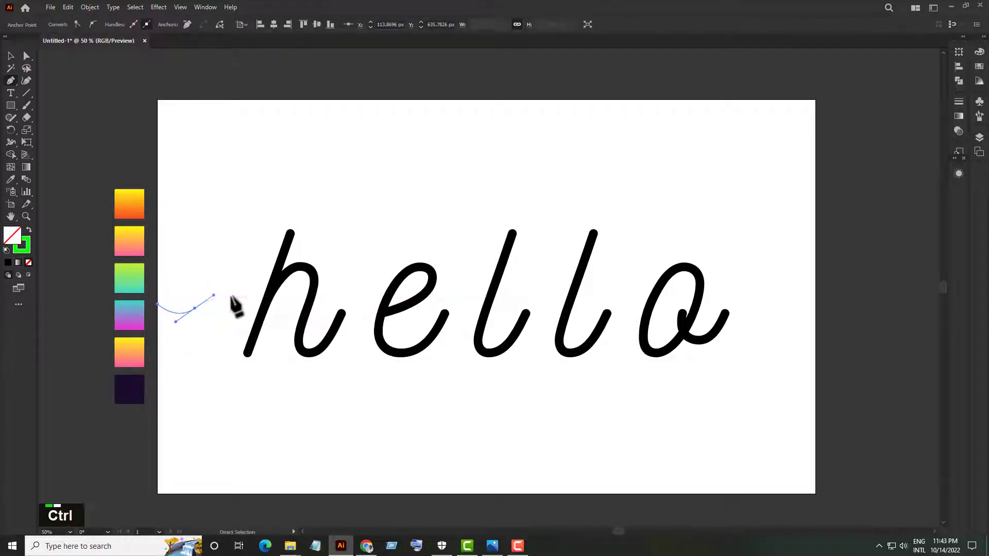
key("ctrl+z")
key("ctrl+z")
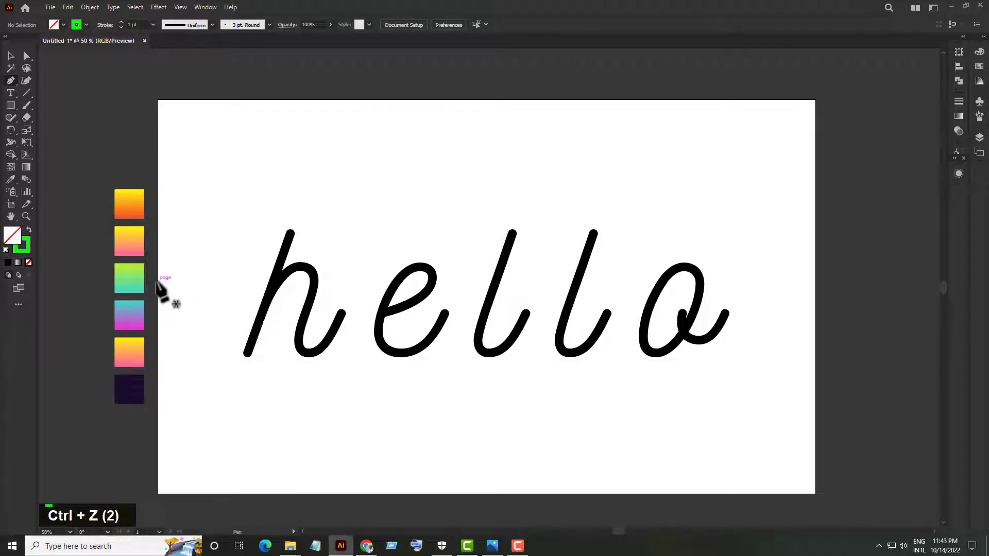
Draw a wavy lead-in path from the artboard's left edge to the h, continuing up its stem to the top end.
left_click(158, 282)
left_click_drag(204, 300, 212, 340)
left_click_drag(265, 297, 277, 268)
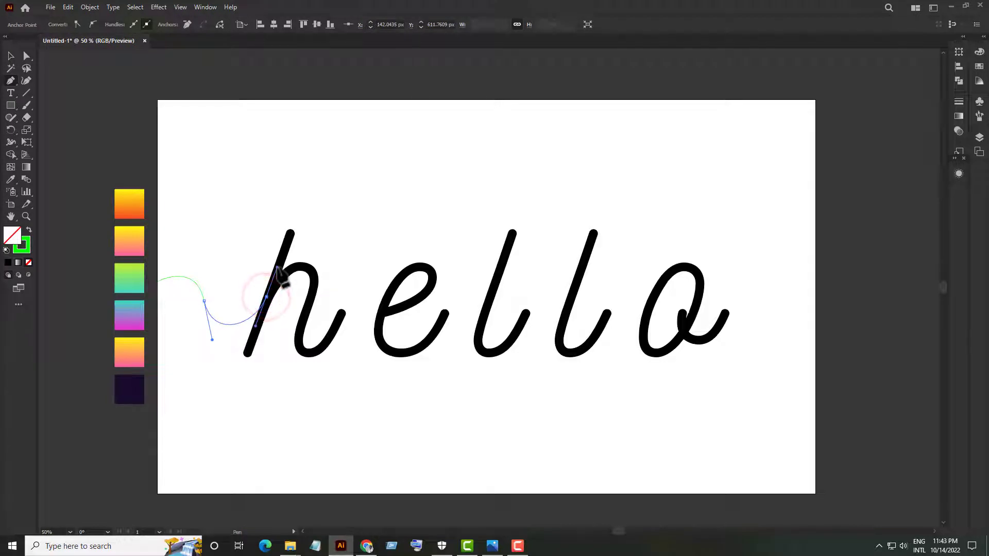
left_click(291, 230)
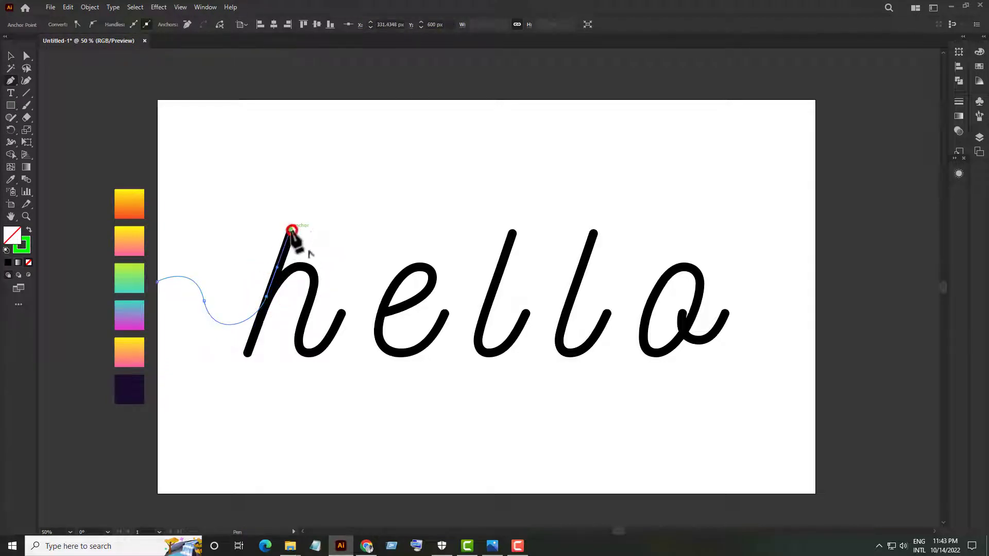
Continue the path down the h's stem to its foot, over the arch and down to the bottom curve.
left_click(246, 355)
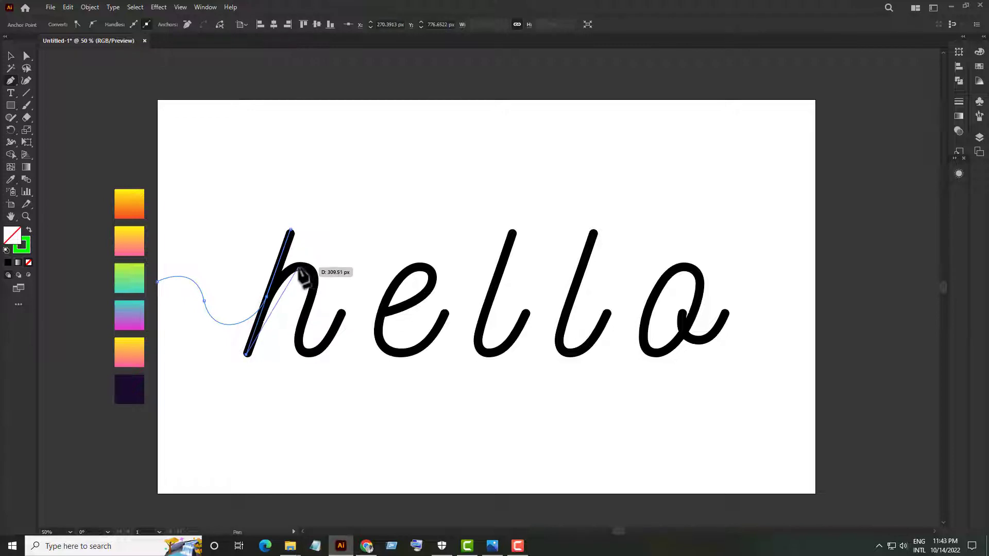
left_click_drag(303, 267, 340, 257)
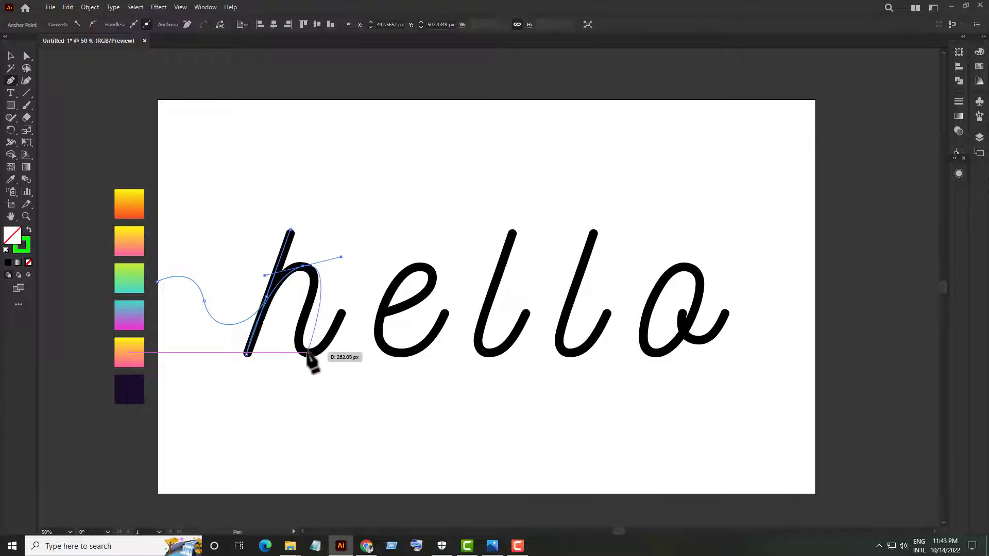
left_click_drag(307, 352, 340, 356)
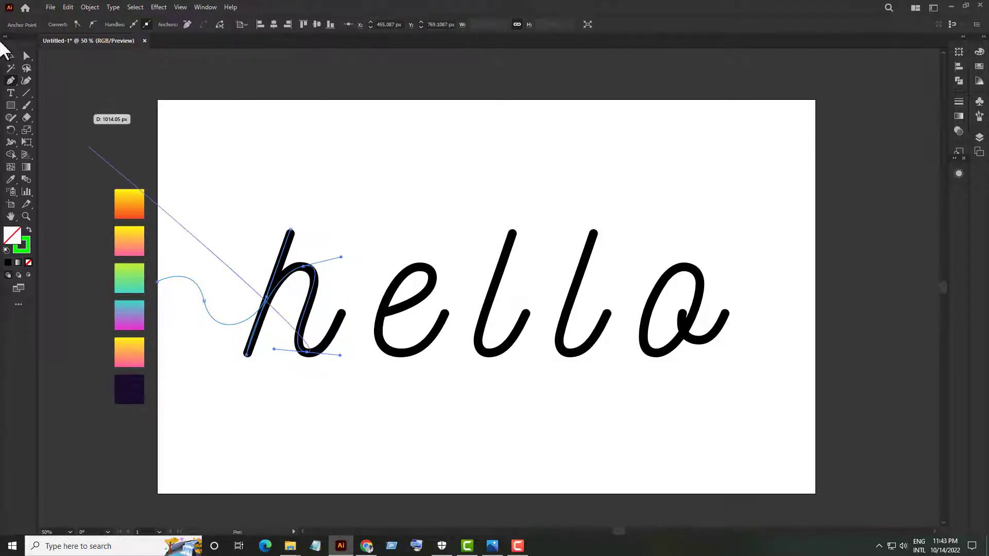
Shorten the outgoing handle at the h's bottom curve with the Anchor Point tool.
right_click(10, 79)
left_click(58, 116)
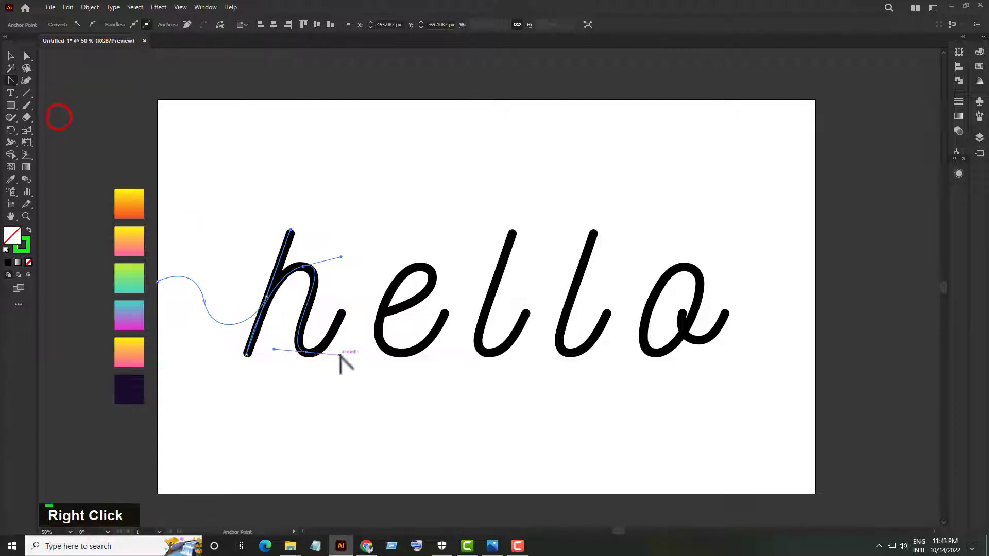
left_click_drag(340, 356, 329, 355)
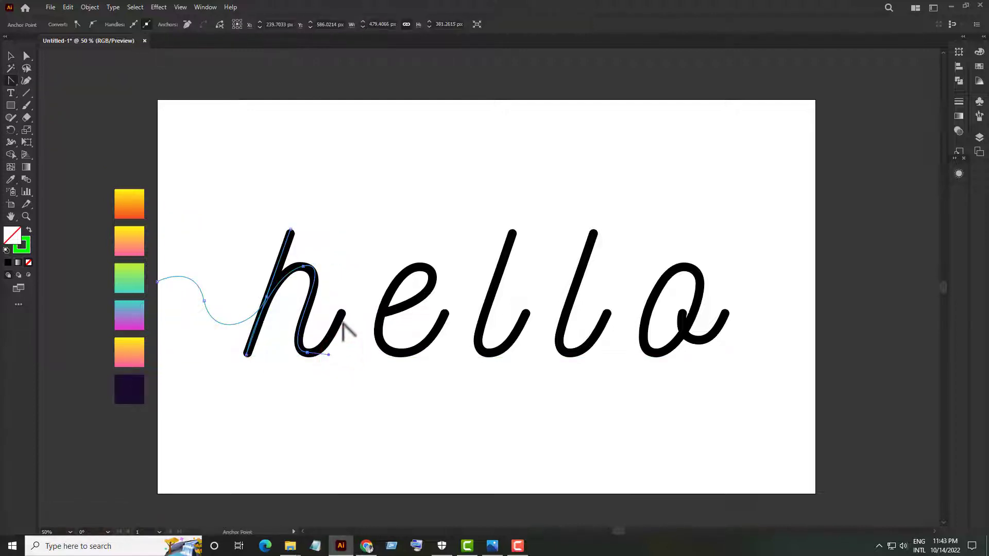
Finish the h path with a curved Pen segment up to the end of its tail and deselect it.
right_click(9, 79)
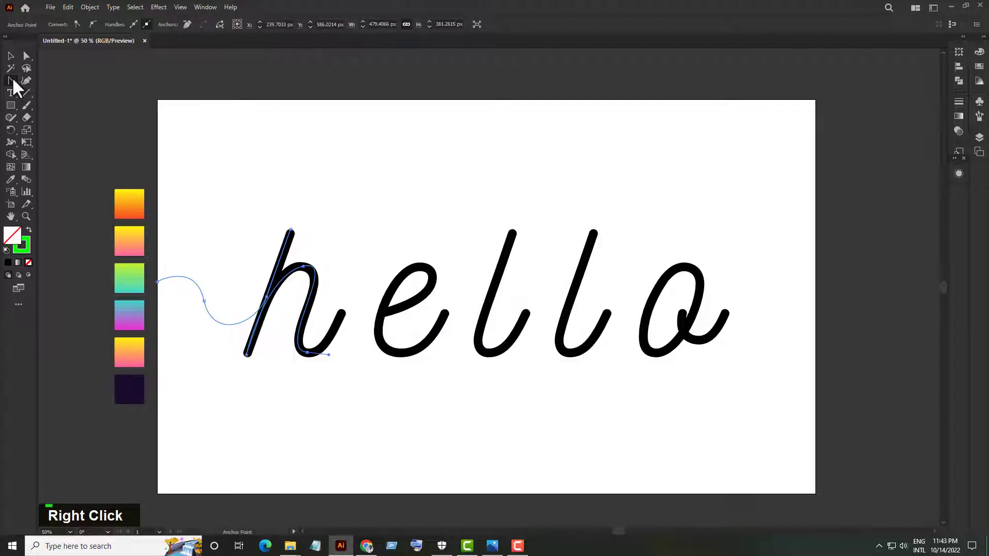
left_click(41, 82)
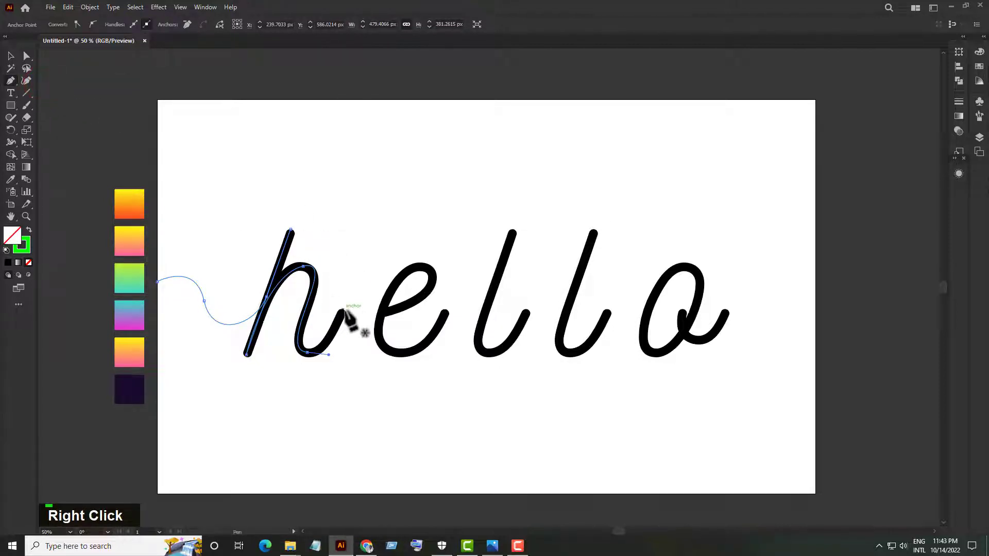
left_click_drag(344, 311, 293, 350)
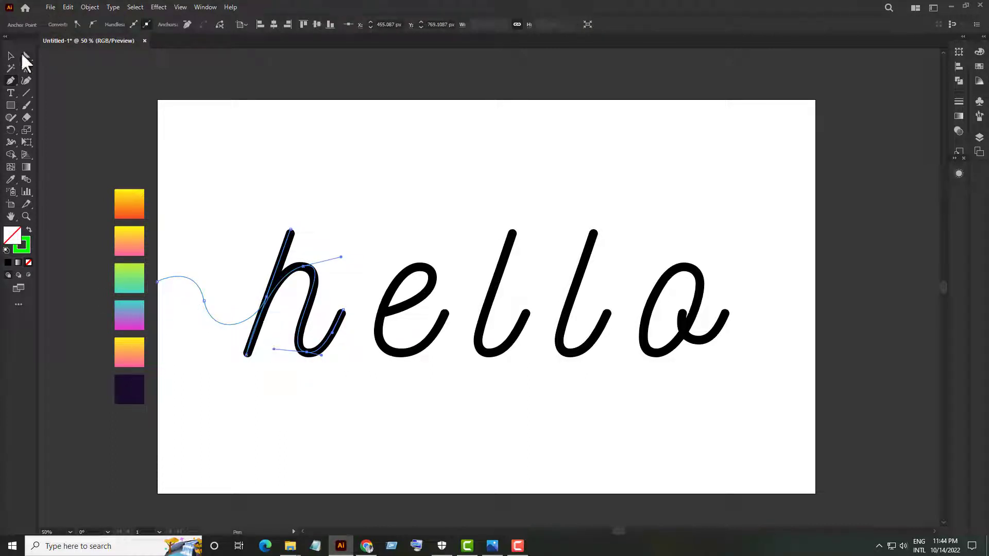
left_click(11, 55)
left_click(399, 202)
Trace the letter e with a curved Pen path from its crossbar around the loop to the tail, shortening the handle on its left side.
left_click(11, 78)
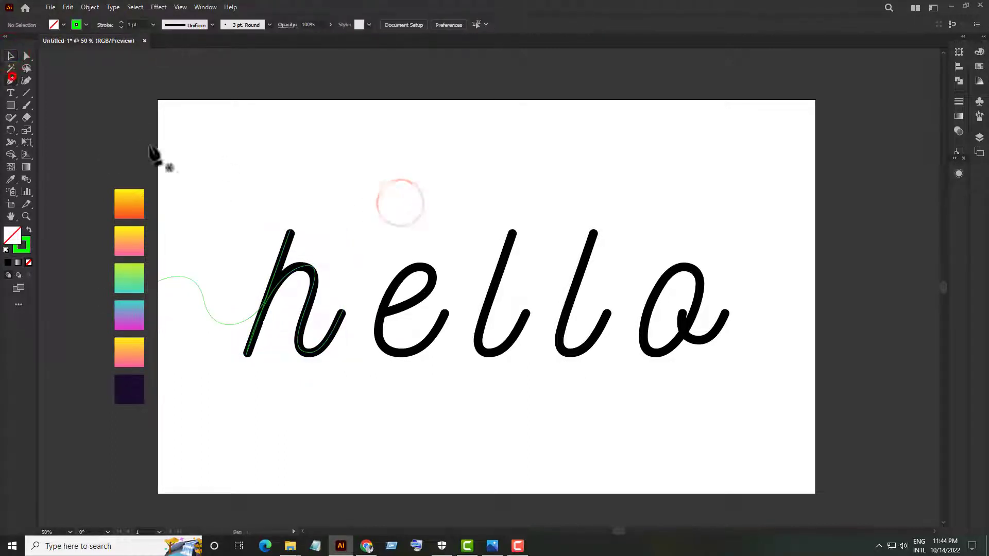
left_click(380, 311)
left_click_drag(436, 276, 443, 240)
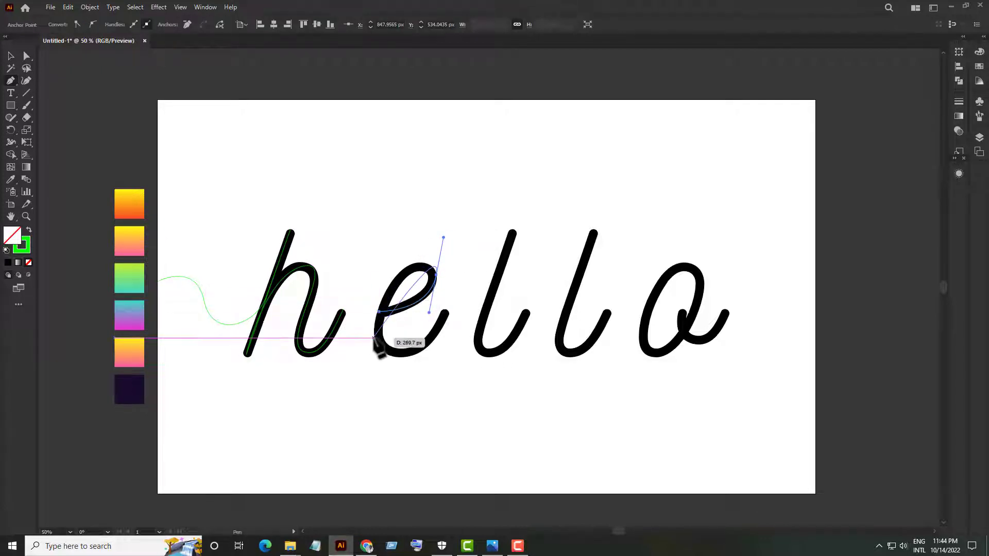
left_click_drag(373, 338, 386, 405)
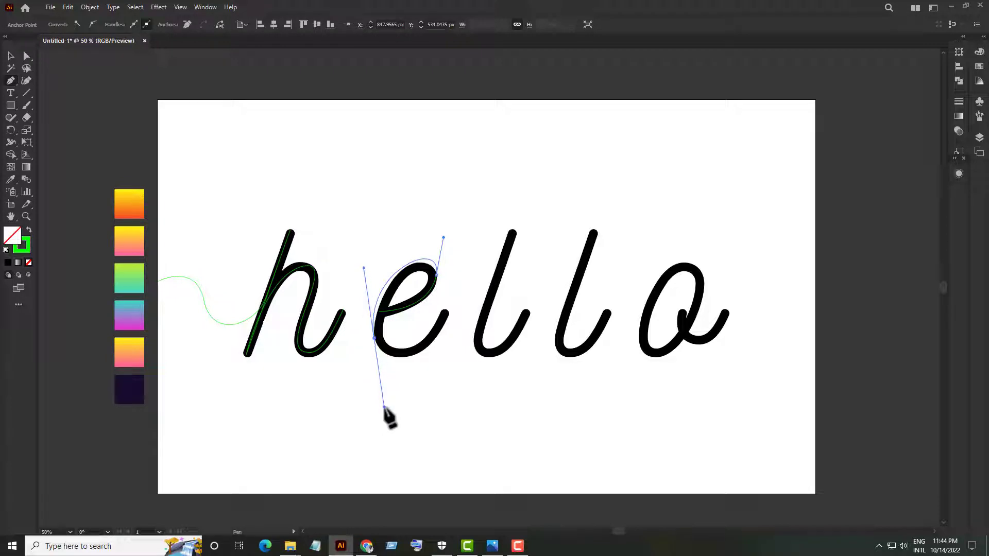
left_click_drag(384, 406, 381, 369)
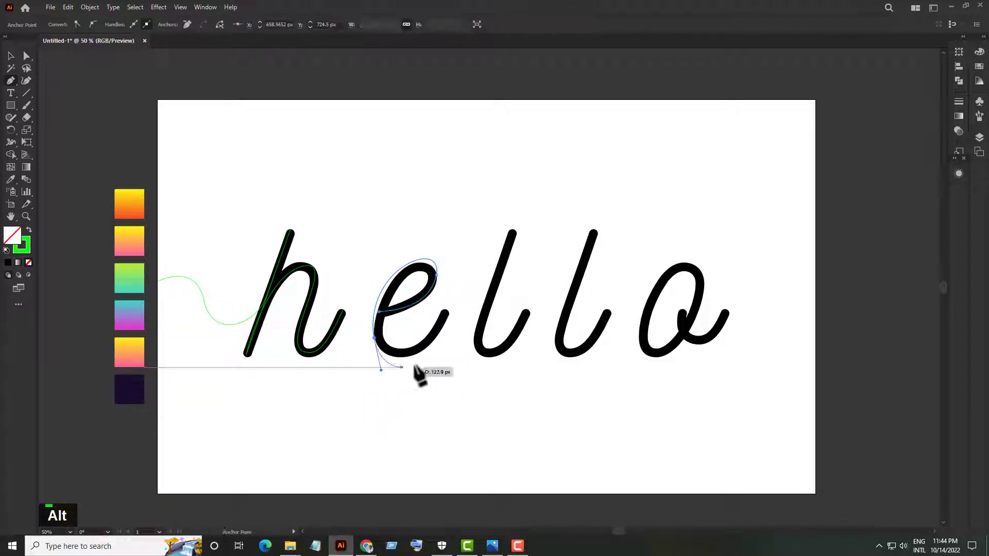
left_click_drag(449, 313, 463, 264)
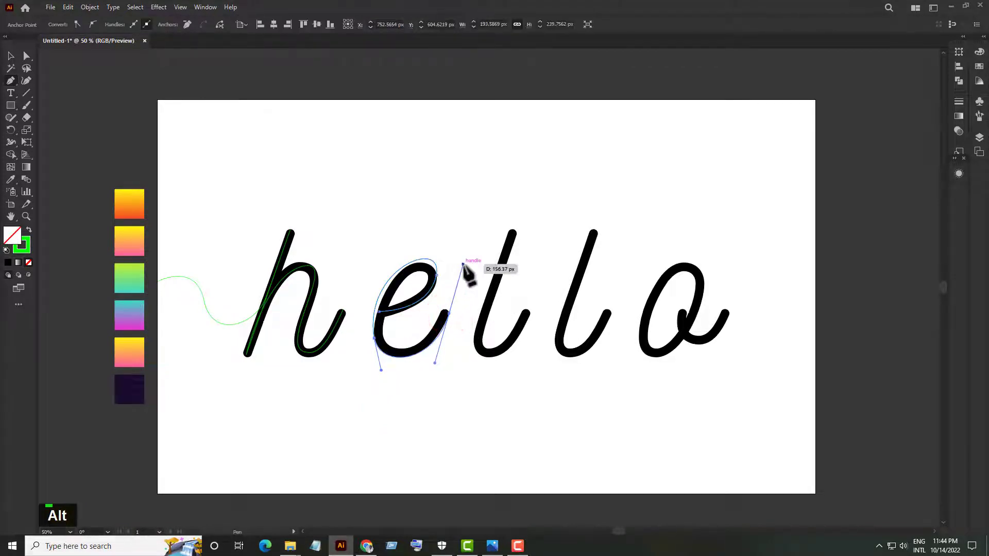
left_click(11, 56)
left_click(435, 153)
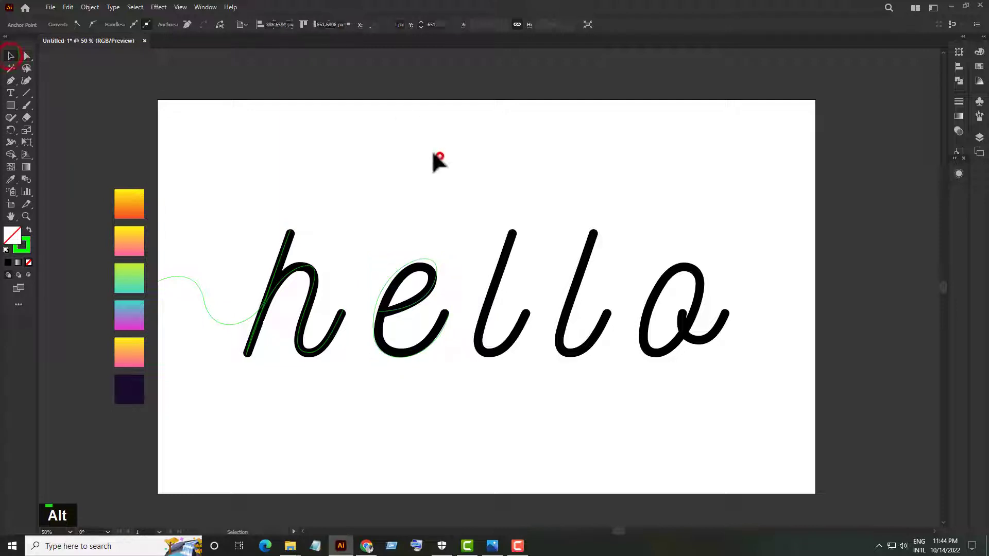
Trace the first l with a Pen path from its tail around the bottom curve to the top end, and deselect it.
left_click(9, 81)
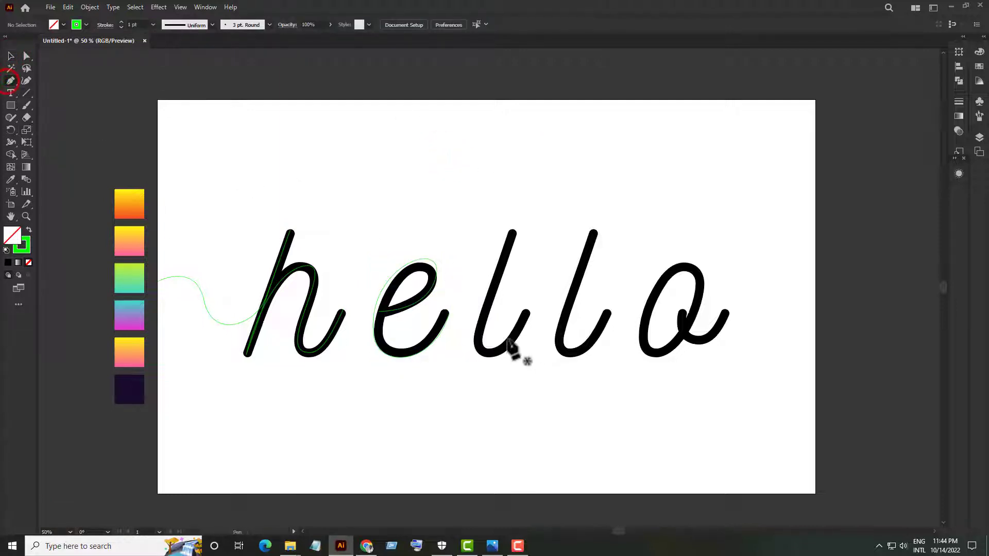
left_click(528, 309)
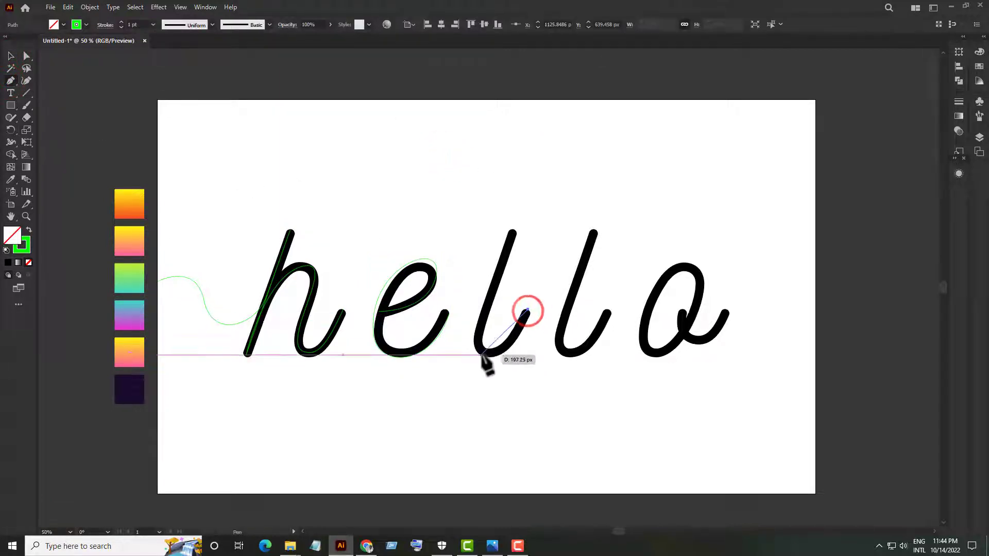
left_click_drag(485, 353, 456, 350)
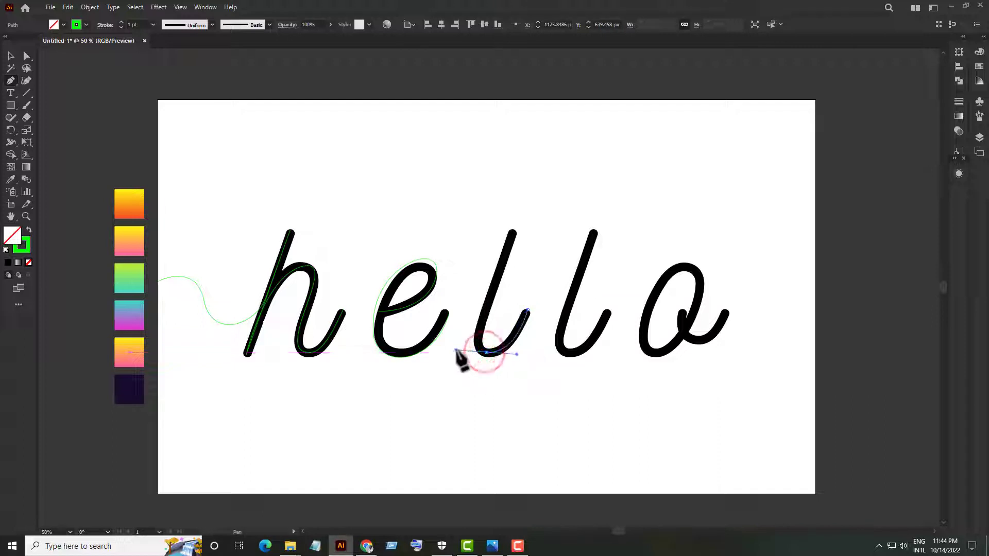
left_click(514, 229)
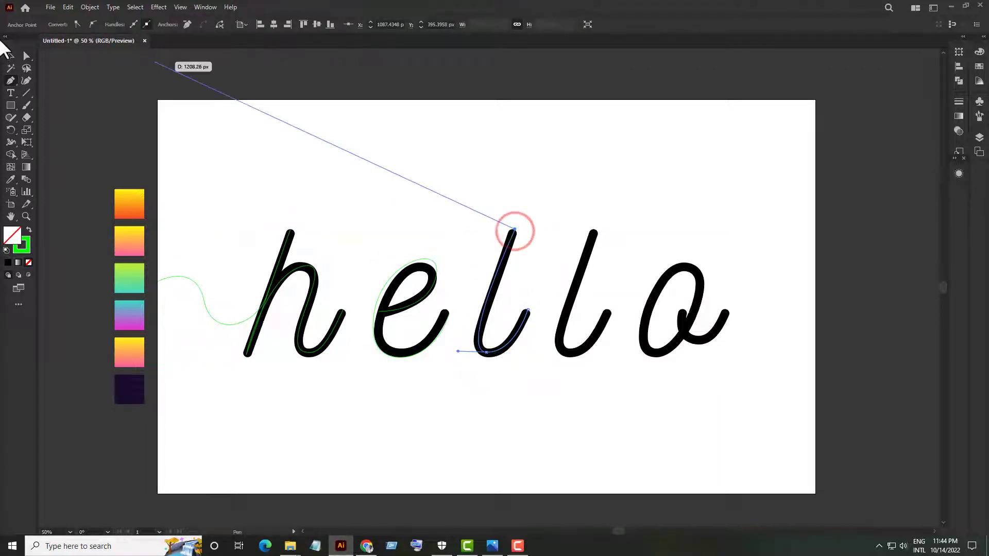
left_click(10, 56)
left_click(480, 185)
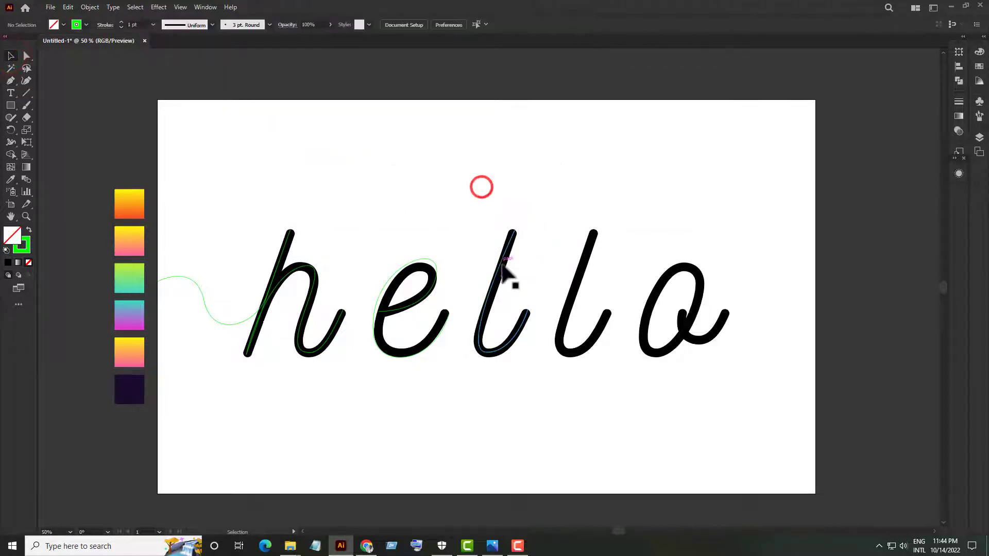
Duplicate the first l's path horizontally onto the second l and deselect the copy.
left_click(496, 268)
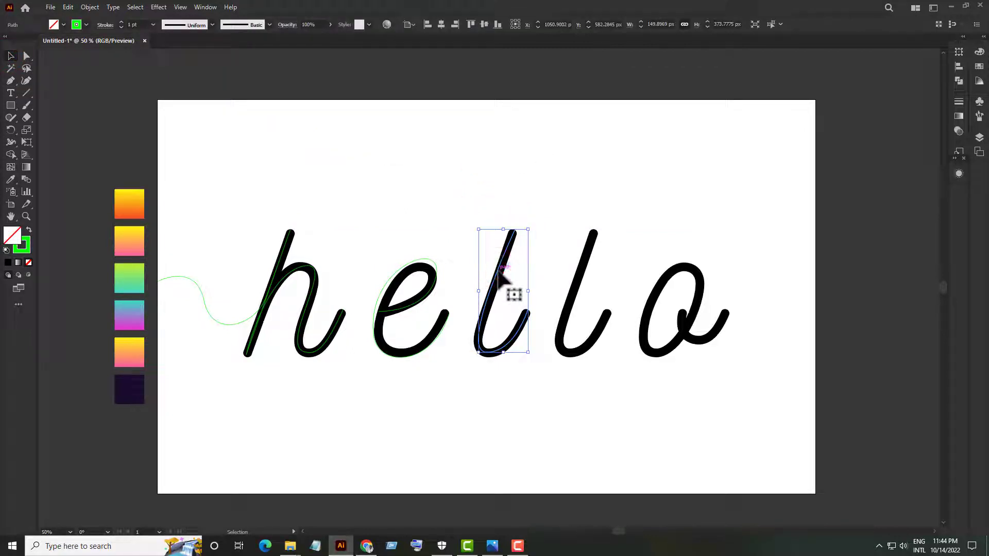
left_click_drag(498, 272, 582, 289)
left_click(634, 395)
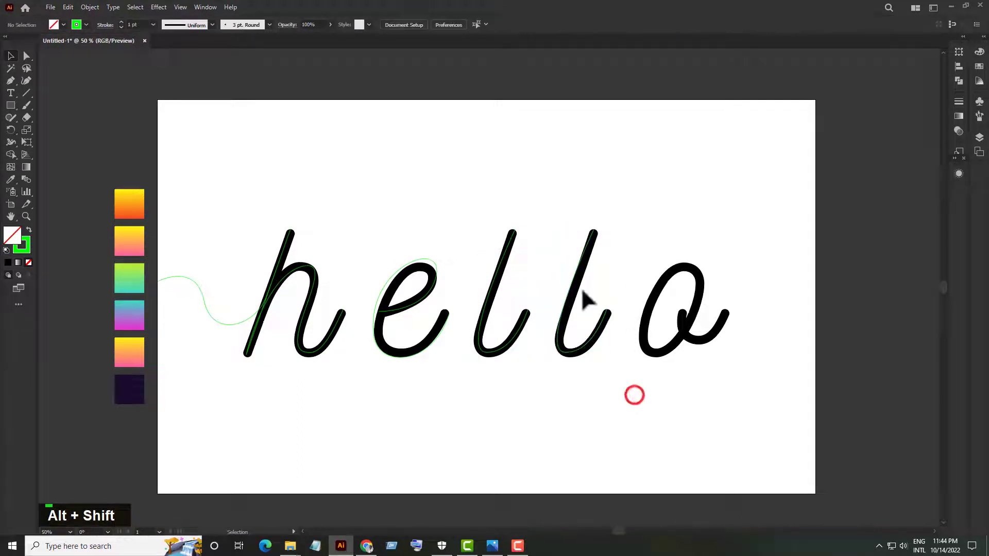
Start a Pen path at the artboard's right edge and curve it through the o's tail to its inner hook, adjusting the handles.
left_click(12, 81)
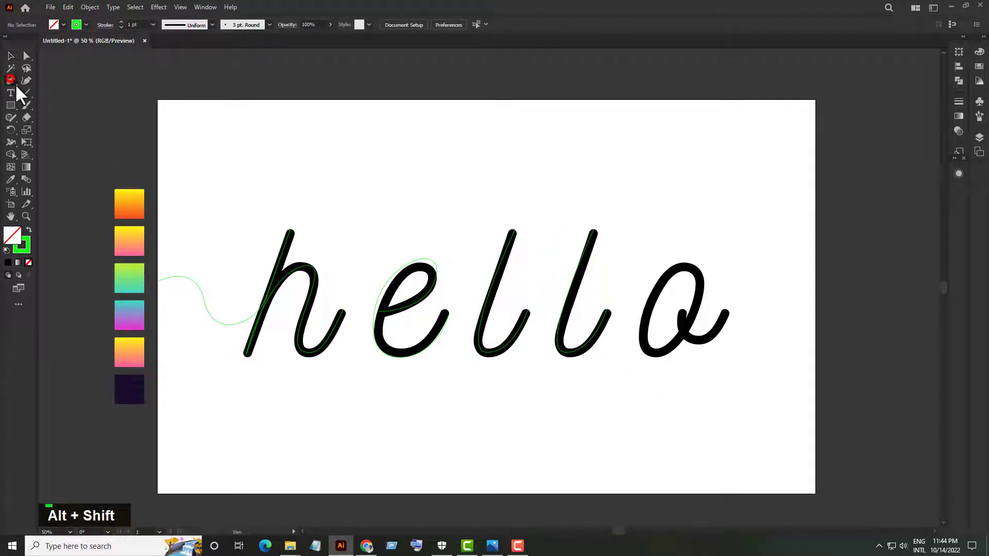
left_click(815, 352)
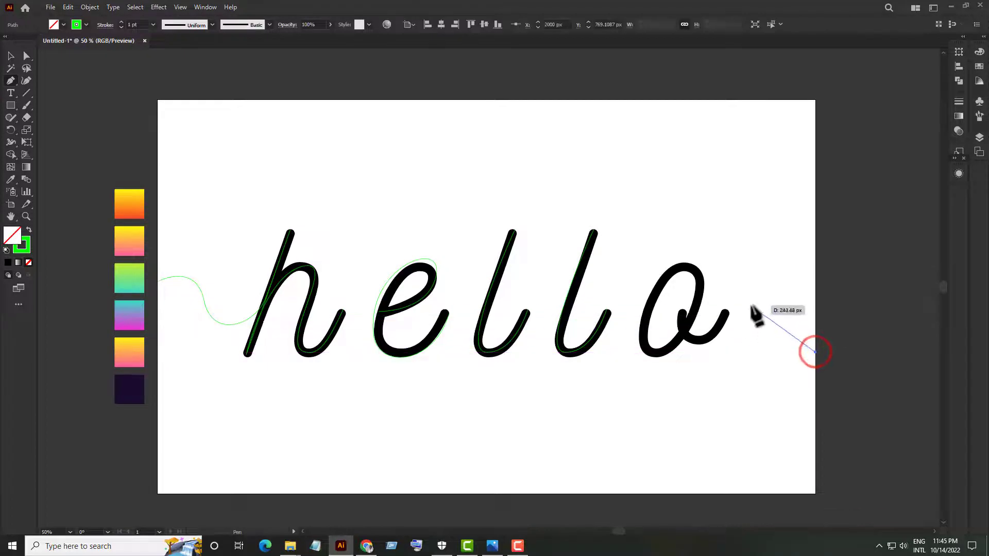
left_click_drag(769, 293, 740, 299)
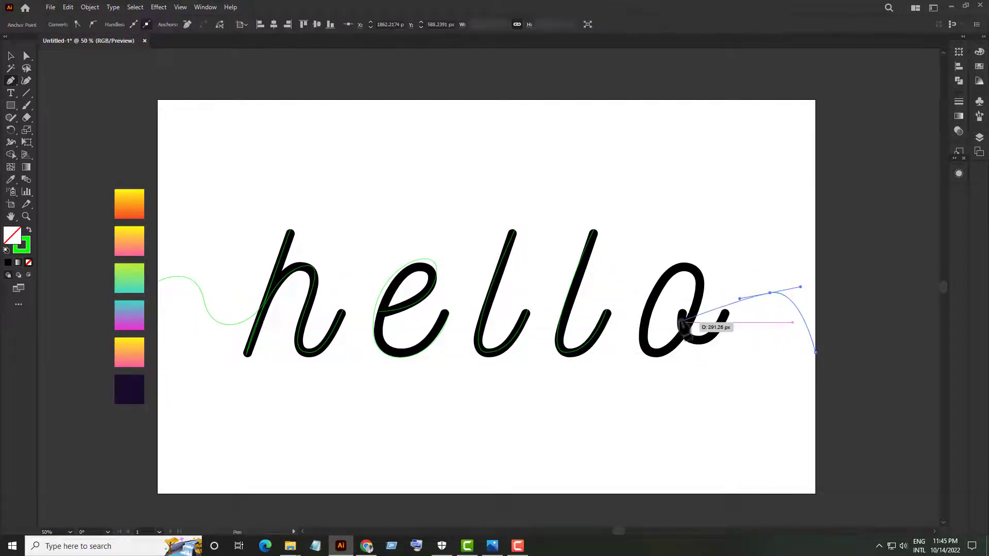
left_click_drag(681, 311, 677, 238)
left_click_drag(740, 298, 710, 287)
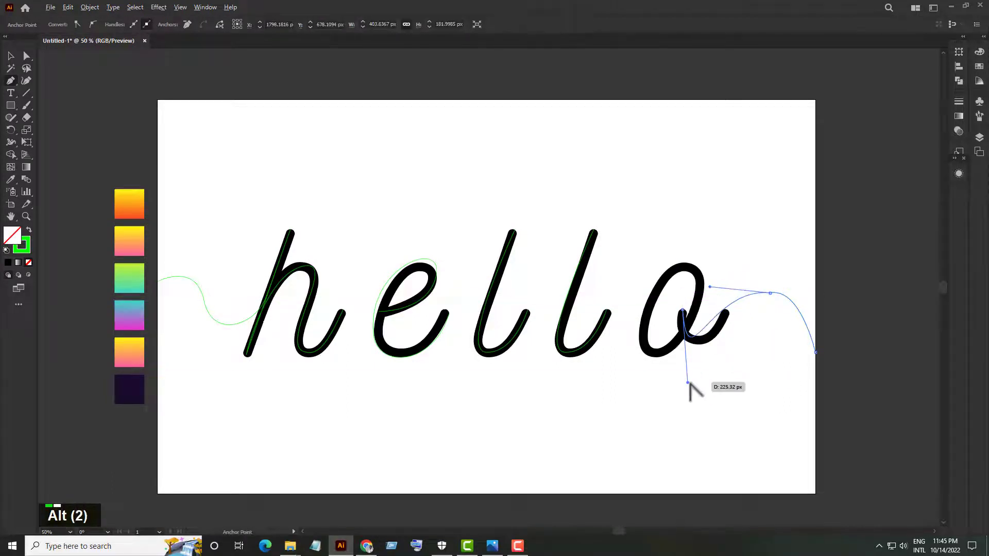
mouse_move(688, 383)
left_mouse_down()
mouse_move(715, 391)
mouse_move(690, 392)
left_mouse_up()
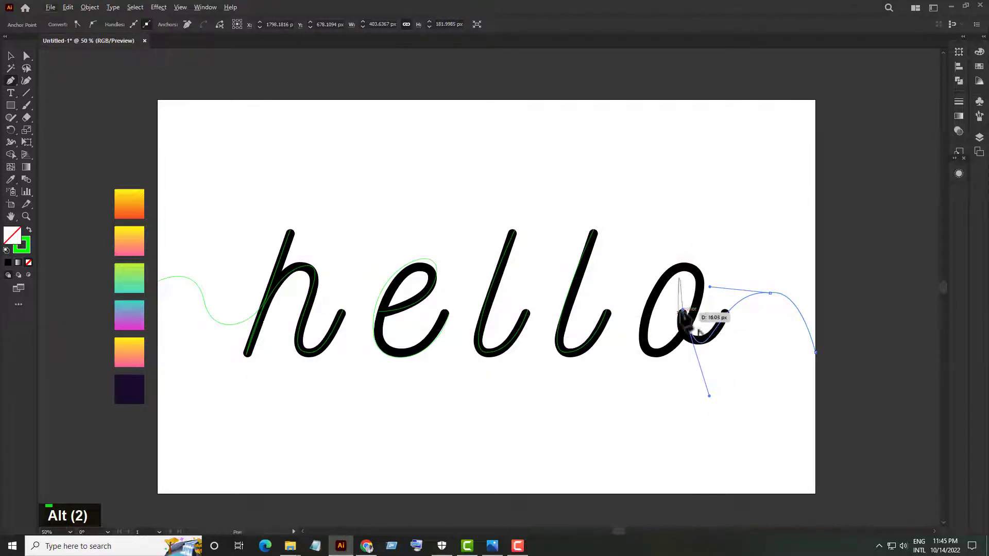
Continue the Pen path from the inner hook around the o's loop to where its stroke meets the hook, and deselect it.
left_click_drag(684, 310, 639, 355)
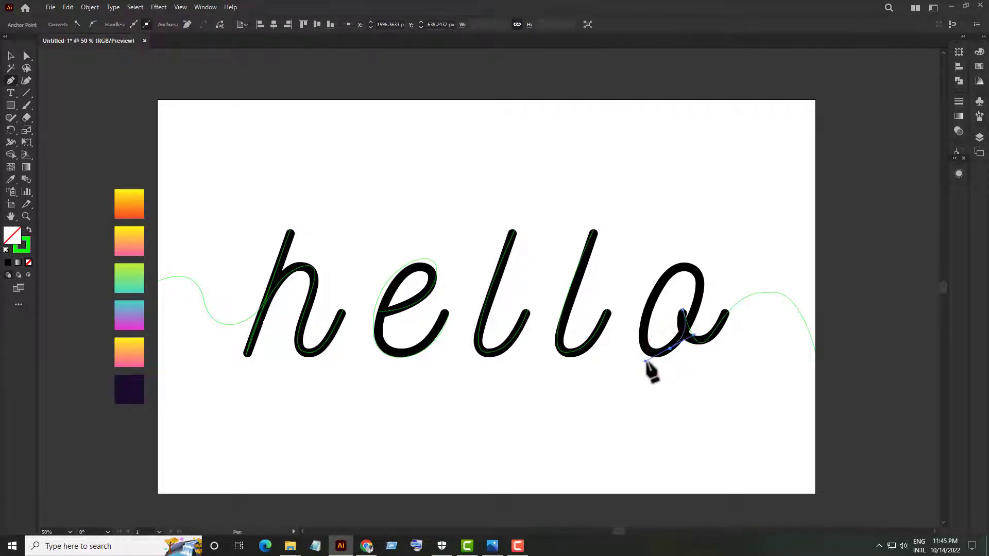
left_click_drag(654, 293, 671, 242)
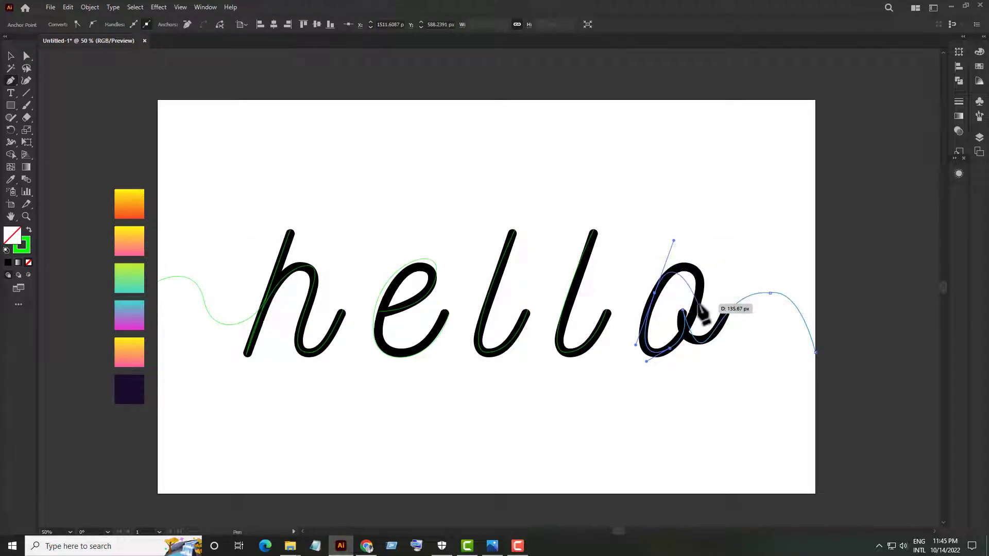
left_click_drag(690, 322, 659, 380)
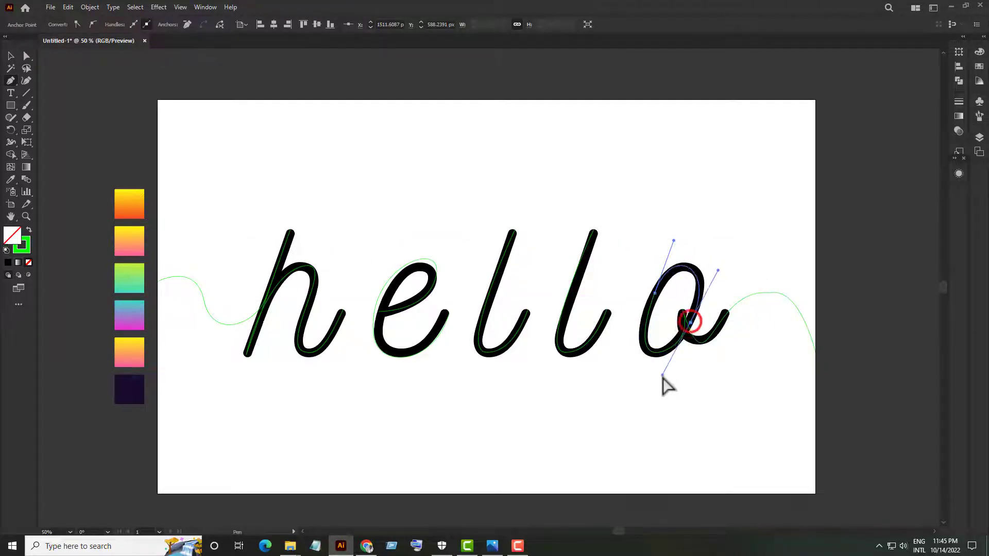
scroll(688, 324, "up", 4)
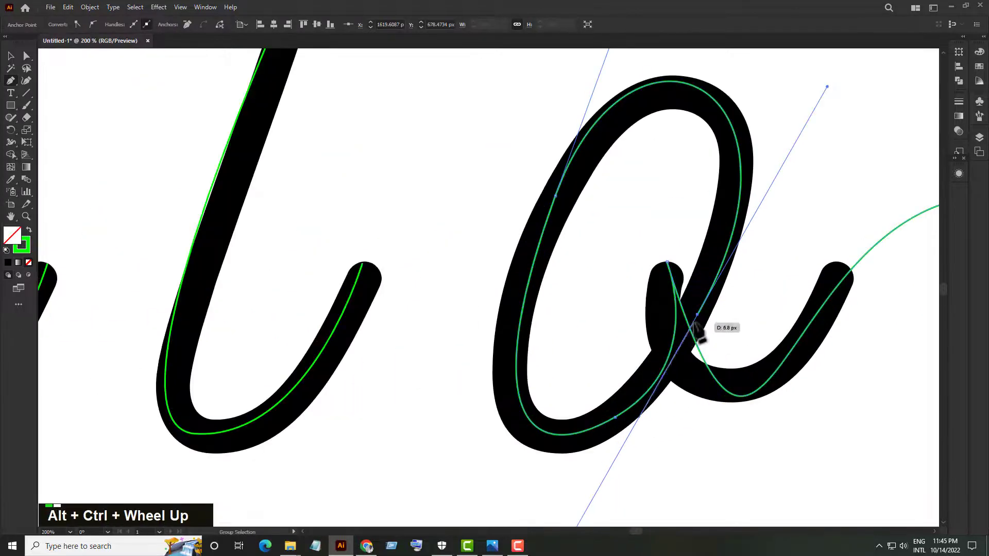
left_click(690, 322, "alt")
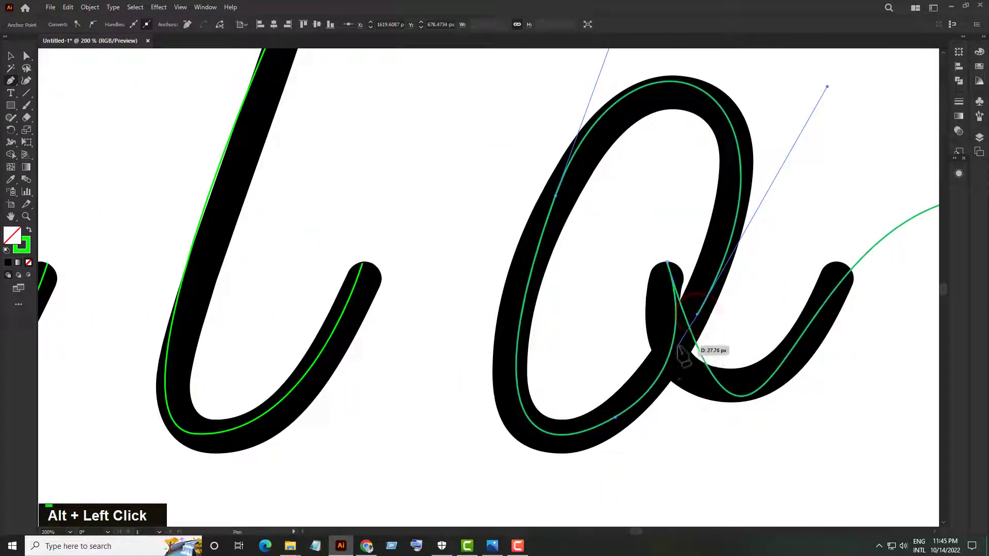
key("v")
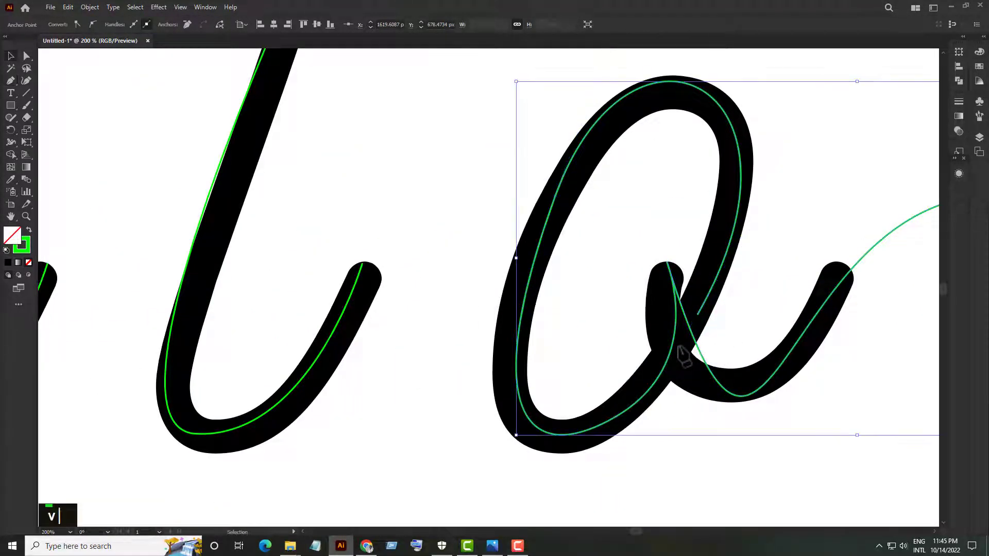
scroll(706, 358, "down", 5)
left_click(646, 424)
scroll(649, 415, "down", 2)
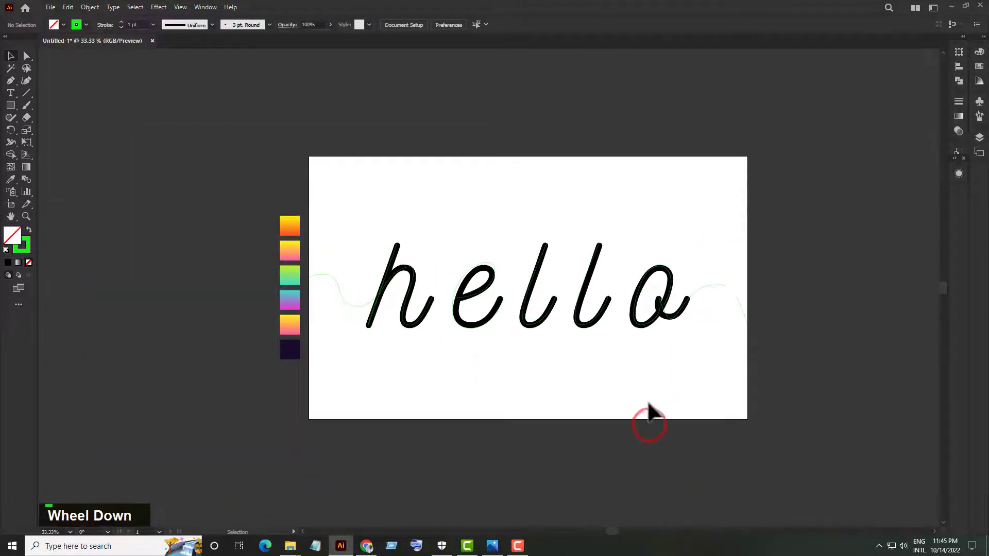
Unlock all objects and delete the black "hello" guide text, leaving the green paths.
scroll(530, 401, "left", 2)
left_click(90, 7)
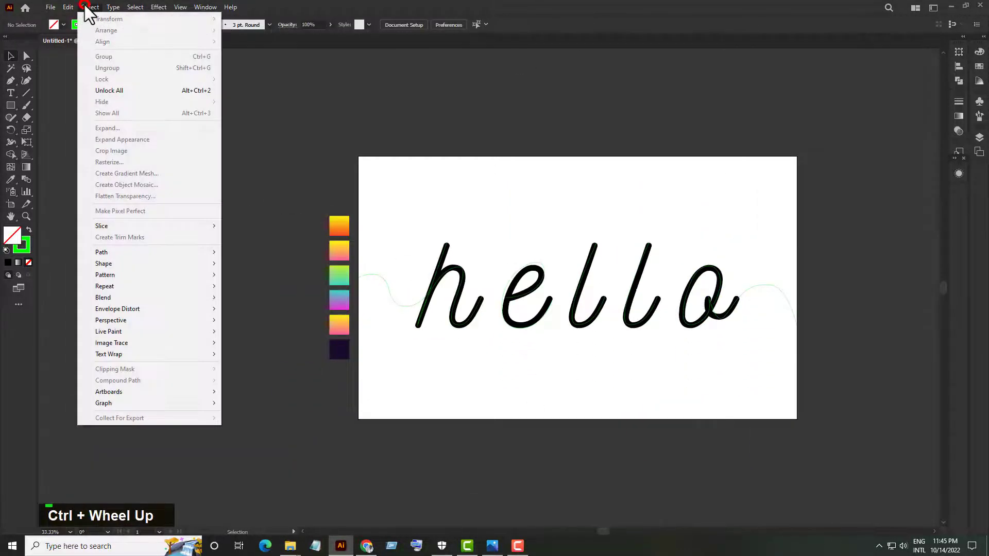
left_click(134, 91)
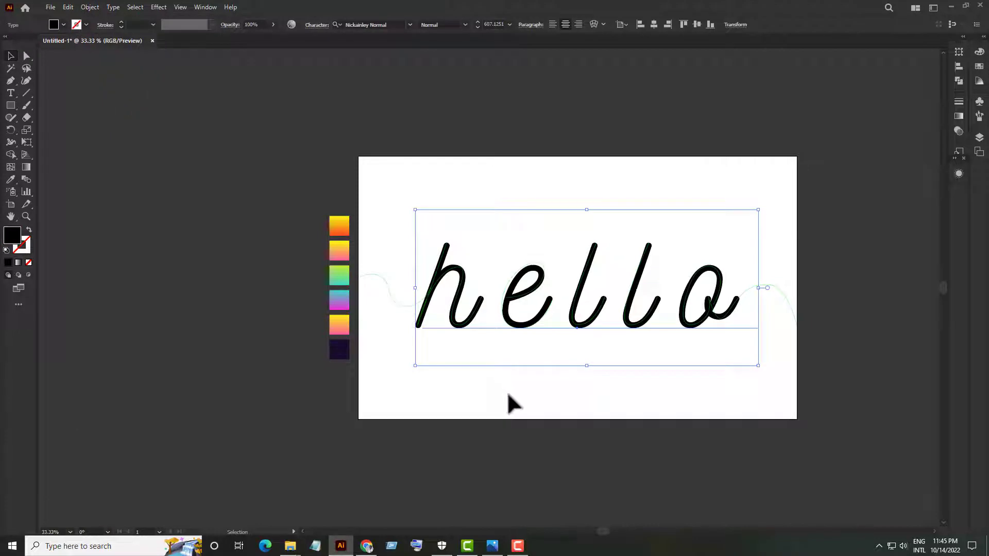
key("BackSpace")
Cover the artboard with a dark purple background rectangle behind the green paths and lock it.
left_click_drag(336, 357, 798, 423)
left_click(90, 7)
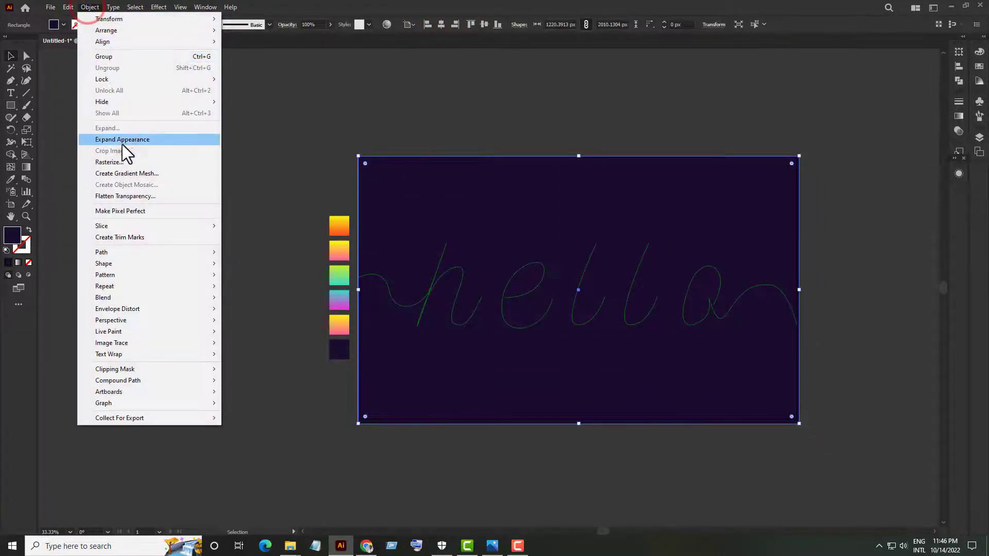
left_click(134, 78)
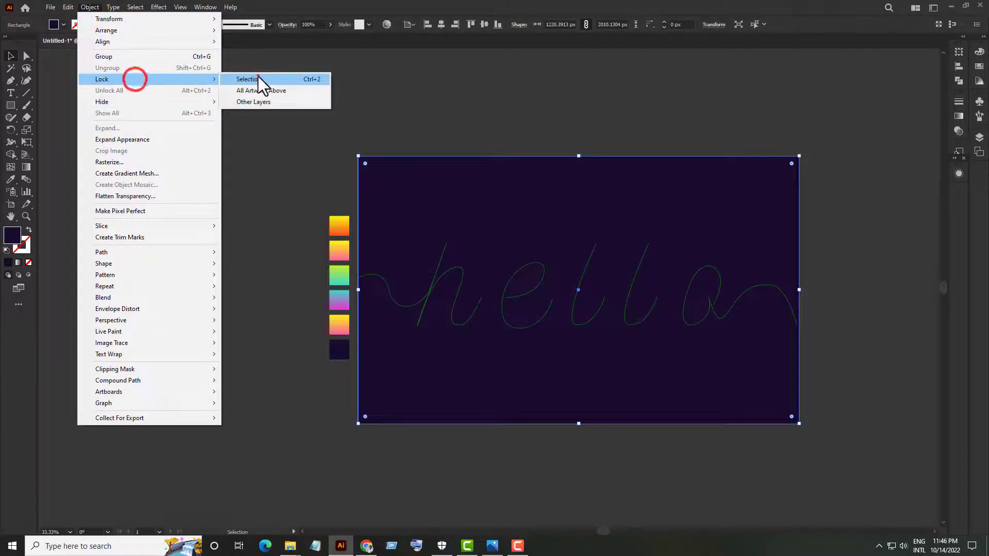
left_click(258, 76)
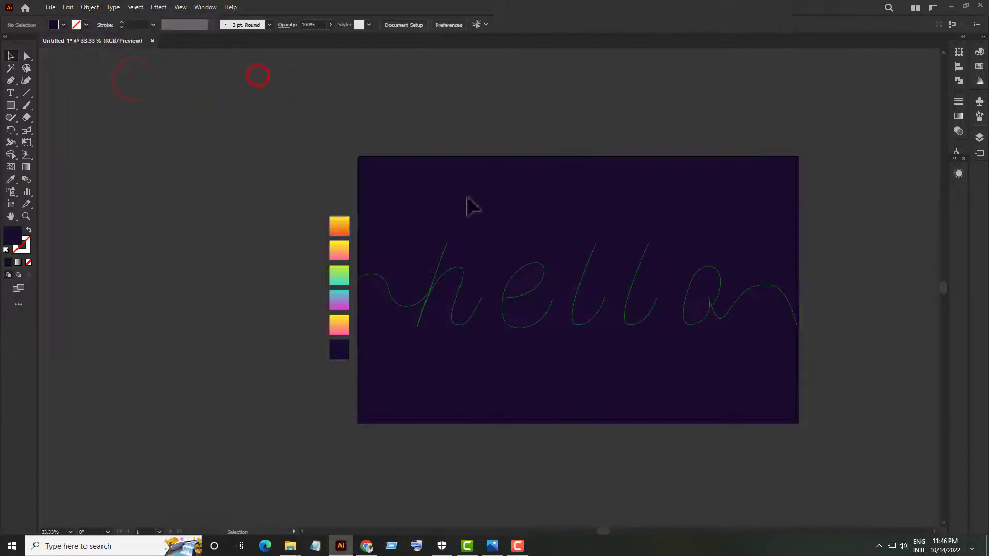
Create a 50 px circle with linked proportions above the h and fill it with the yellow-orange gradient swatch.
right_click(11, 107)
left_click(78, 128)
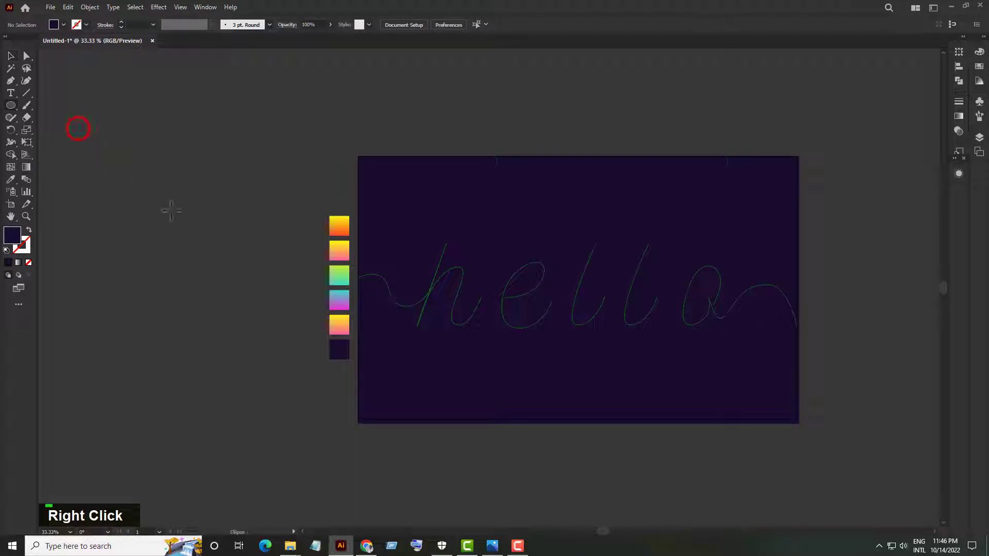
left_click(404, 193)
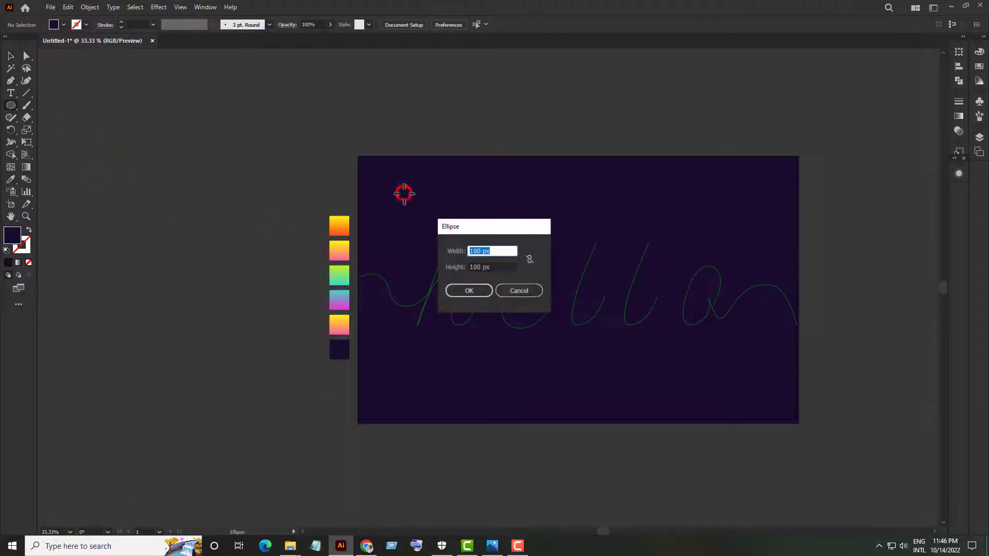
left_click(528, 259)
left_click_drag(476, 251, 428, 255)
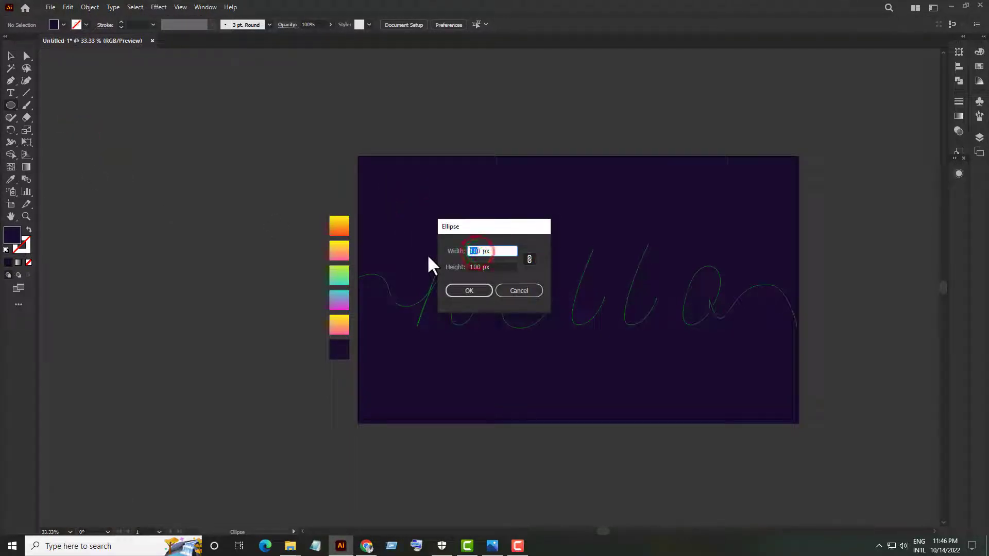
type("50")
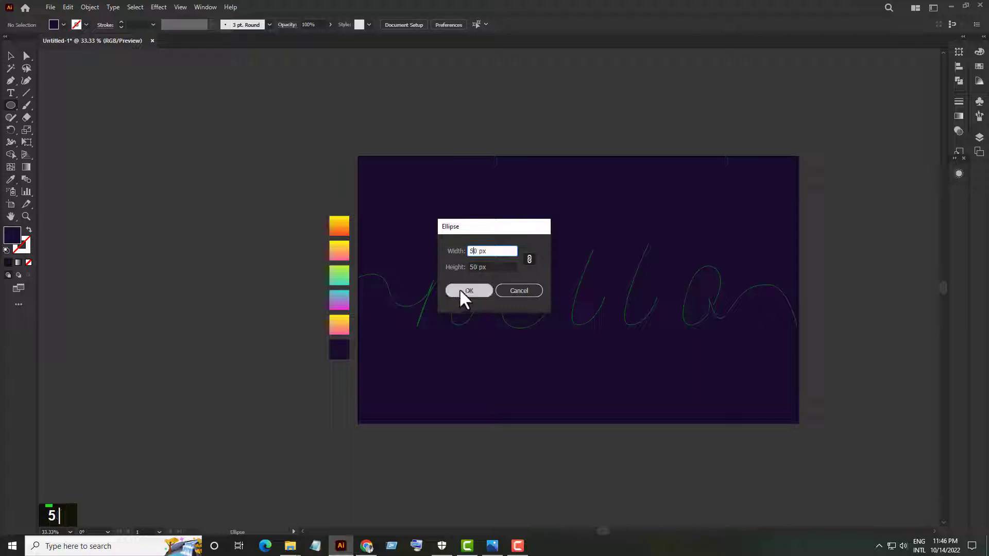
left_click(469, 290)
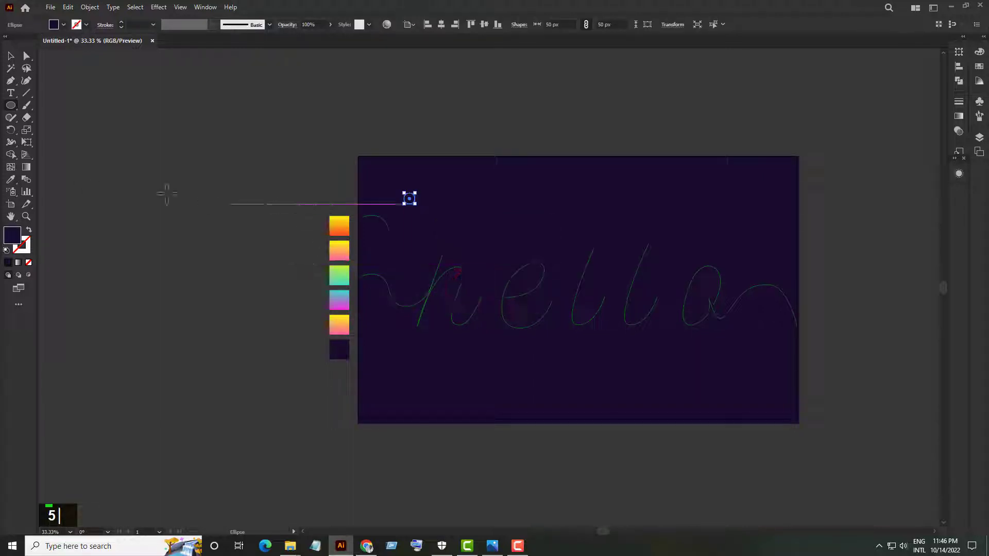
left_click(8, 178)
left_click(342, 227)
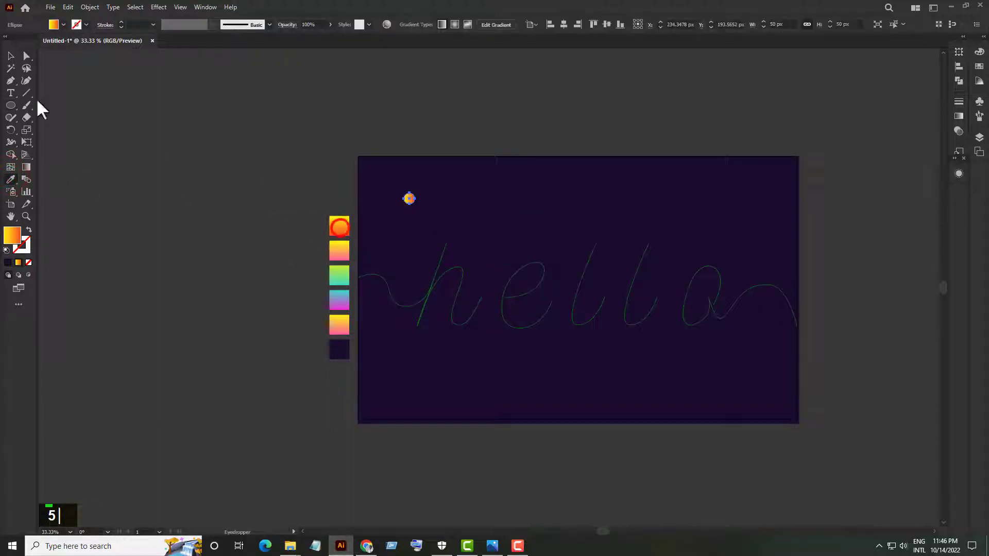
Duplicate the circle horizontally to above the e and fill the copy with the upper yellow-pink gradient swatch.
left_click(11, 55)
scroll(412, 199, "up", 2, "ctrl+alt")
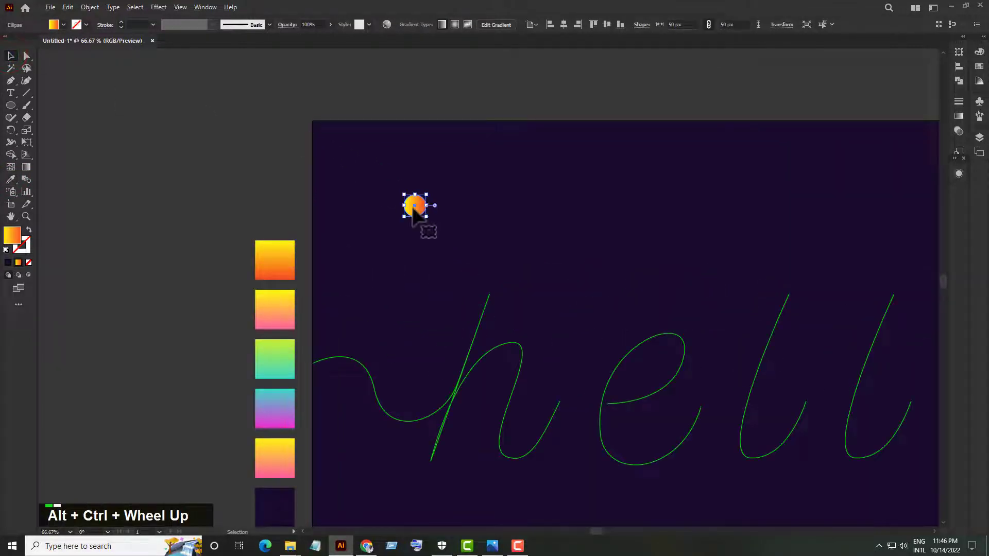
key("alt")
left_click_drag(418, 207, 659, 208)
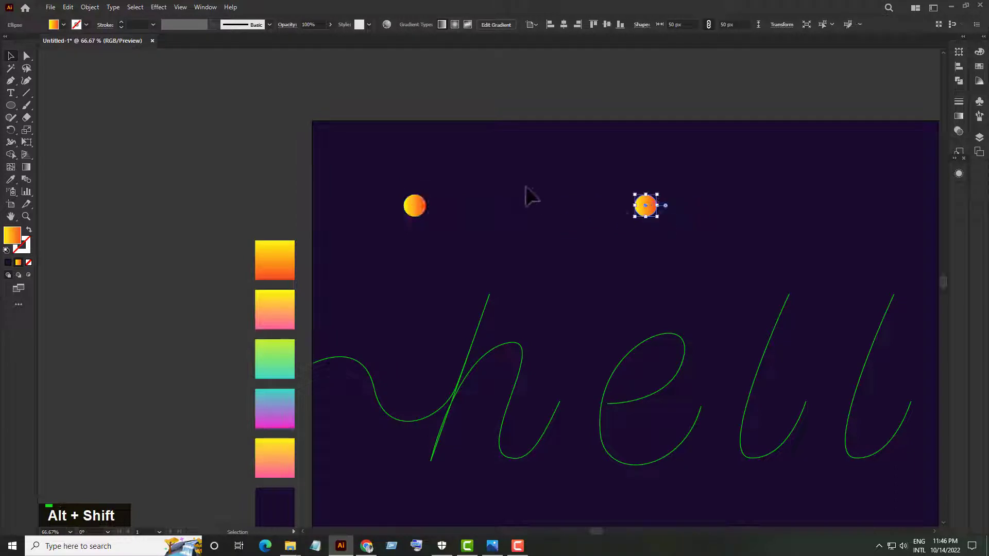
key("i")
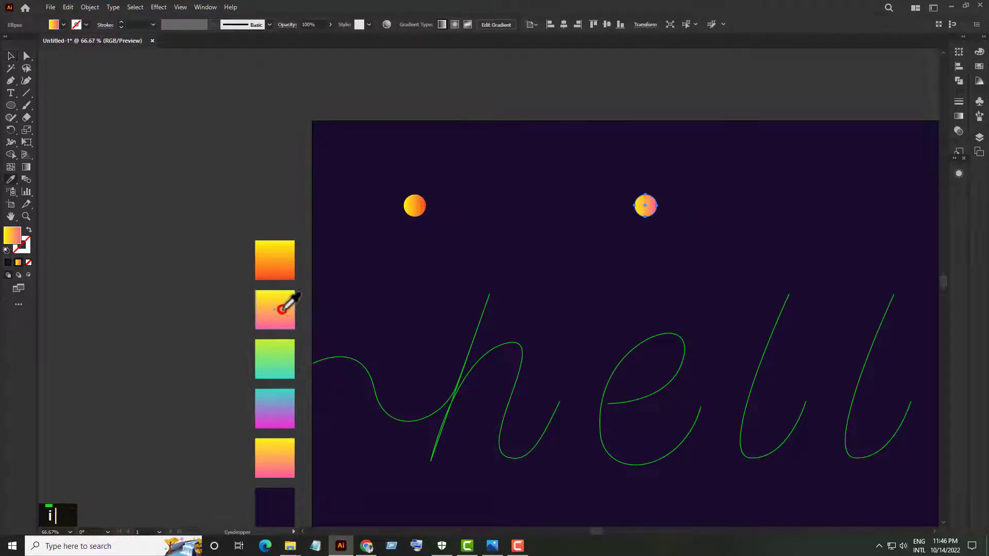
key("v")
Duplicate the pair of circles downward to form five evenly spaced rows, and deselect them.
left_click(488, 248)
left_click_drag(381, 147, 652, 187)
key("ctrl+d")
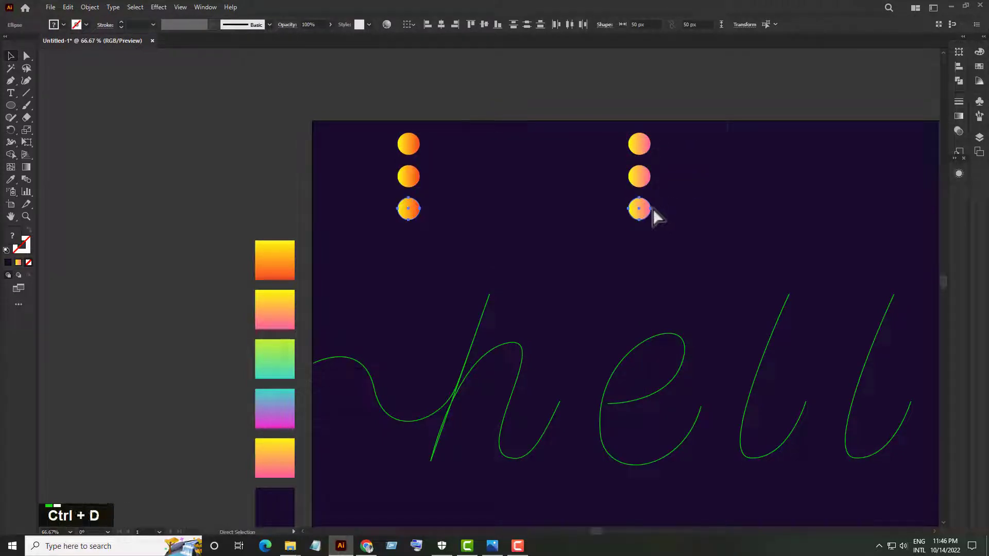
key("ctrl+d")
key("ctrl+d")
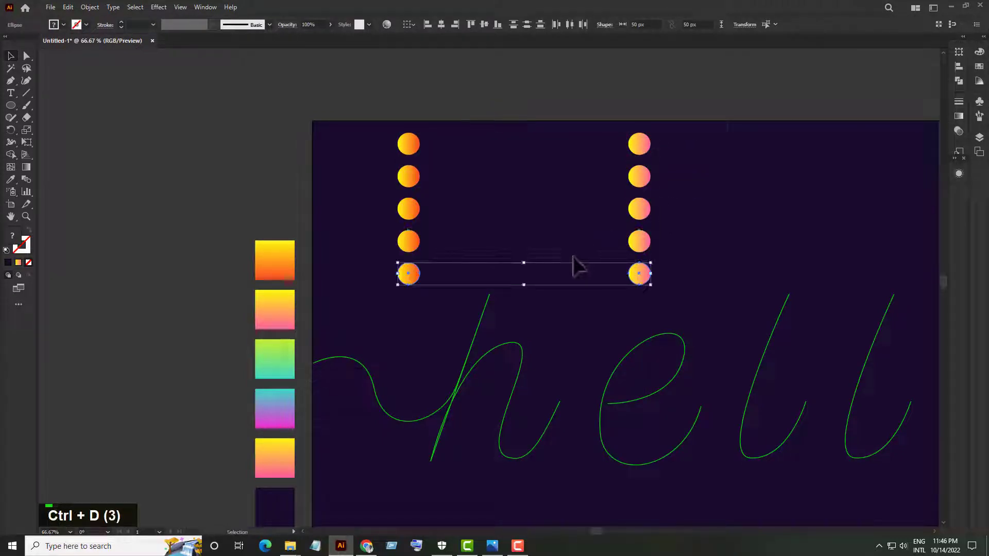
left_click(545, 234)
Make a blend between the two circles of the topmost row.
left_click_drag(387, 125, 676, 162)
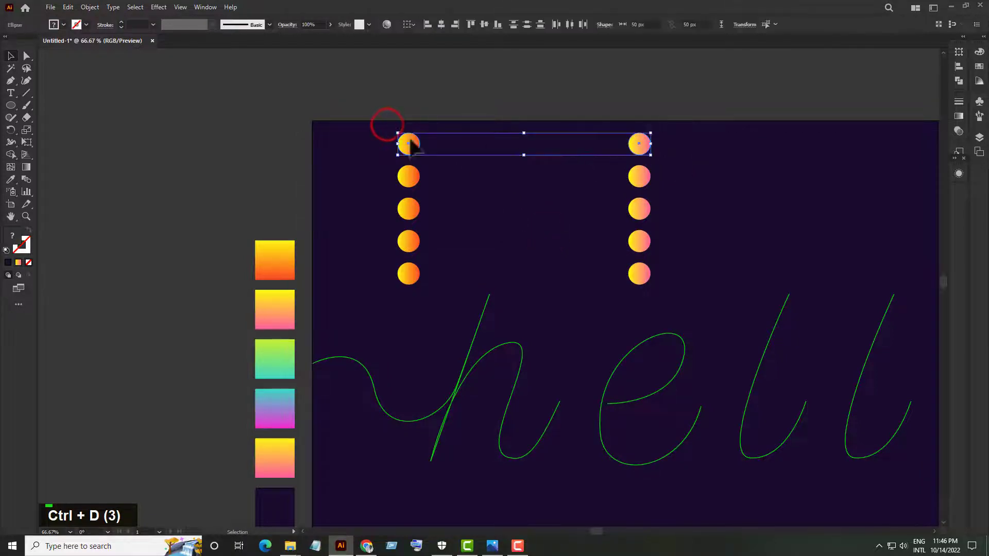
left_click(91, 7)
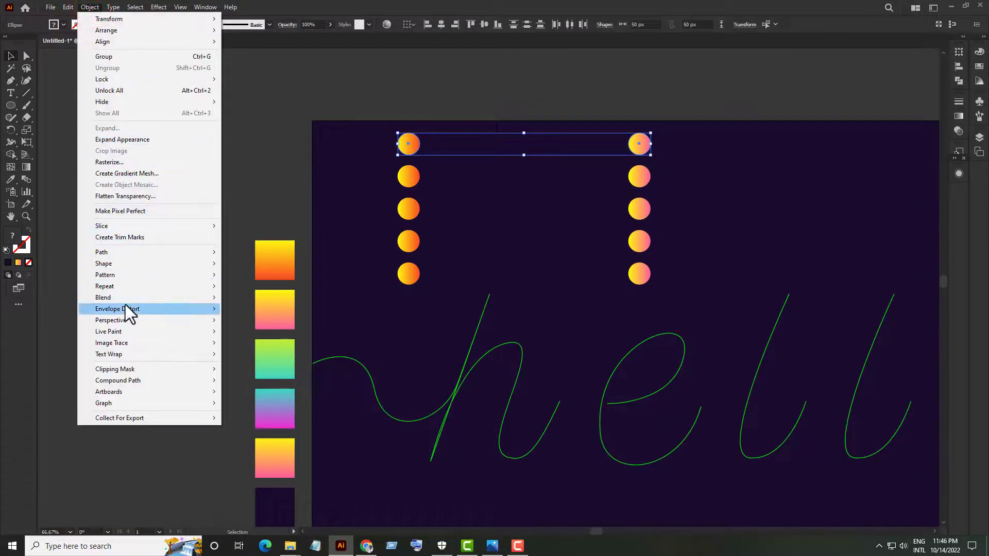
mouse_move(128, 301)
left_click(265, 296)
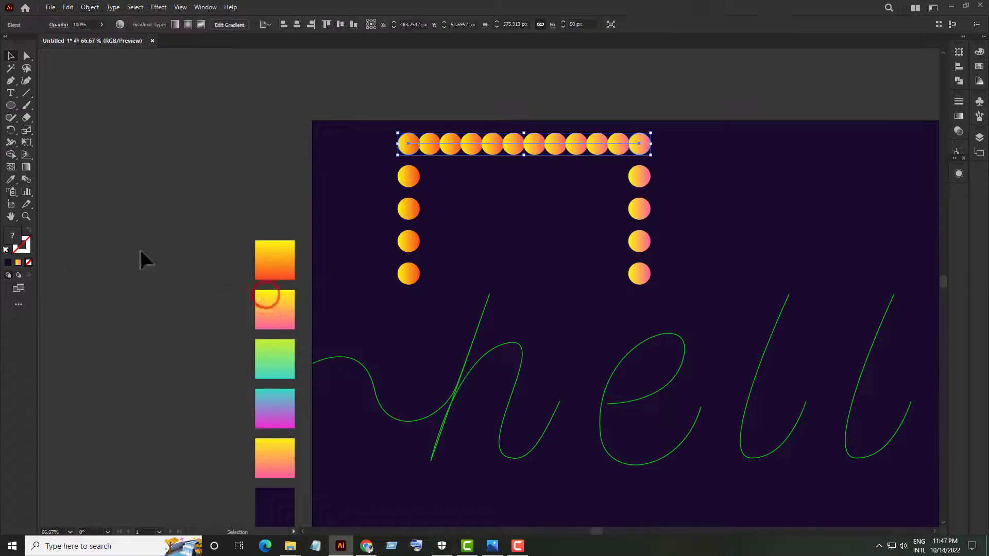
Change the first row's blend spacing to Specified Distance, keeping the offered distance, and deselect the blend.
double_click(28, 178)
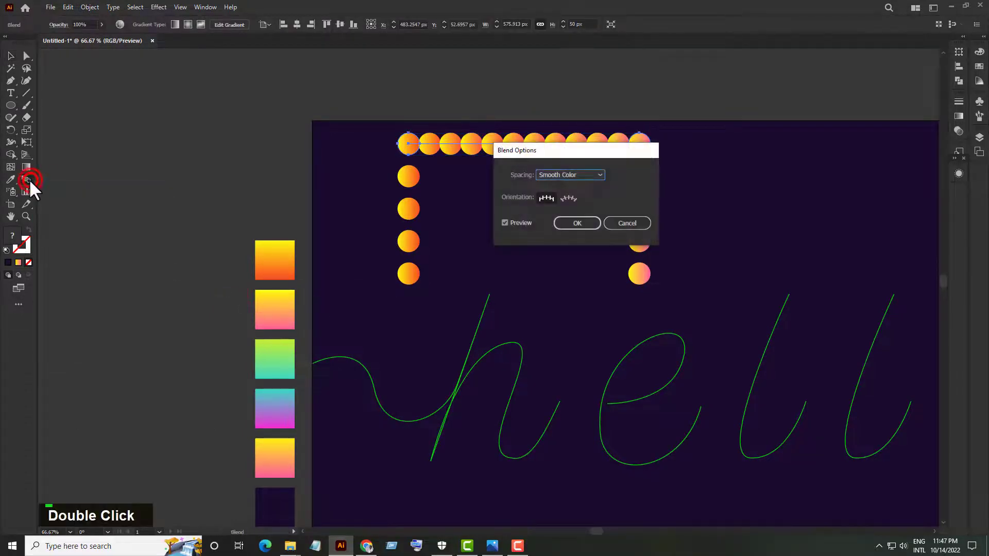
left_click(561, 174)
left_click(579, 208)
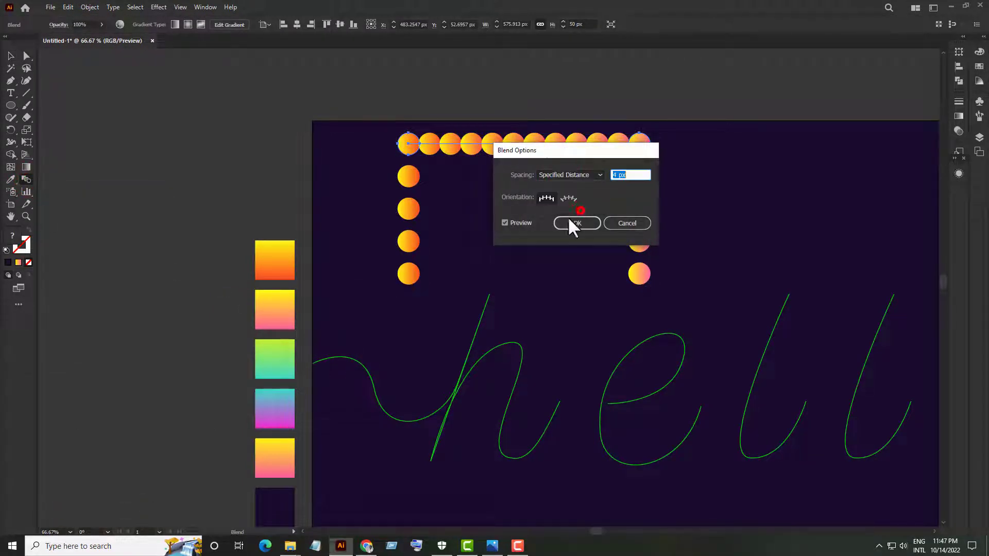
left_click(576, 223)
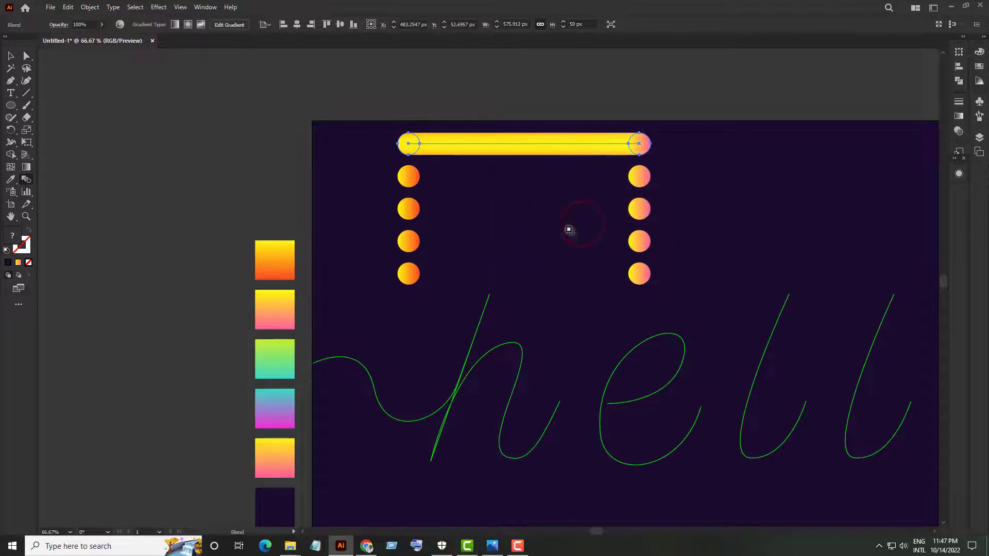
key("v")
left_click_drag(668, 183, 668, 183)
left_click(487, 207)
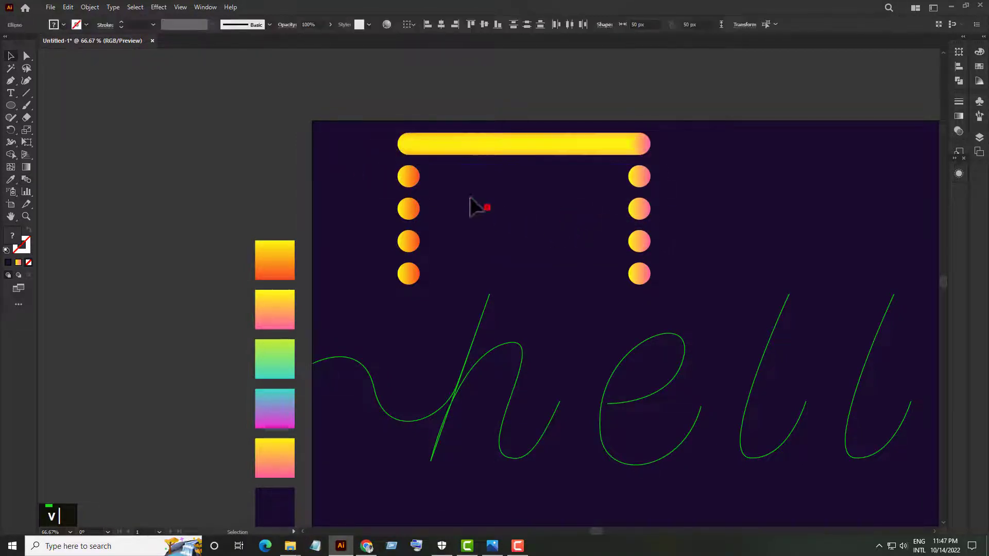
Fill the second row's left circle with the yellow-pink gradient swatch and its right circle with the green-teal one.
left_click(406, 178)
key("i")
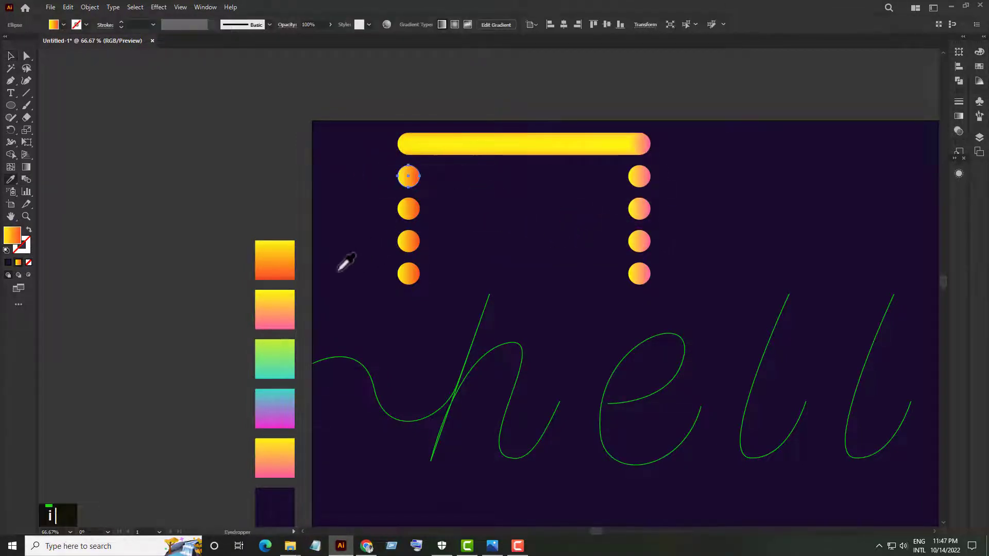
left_click(275, 308)
left_click(643, 177)
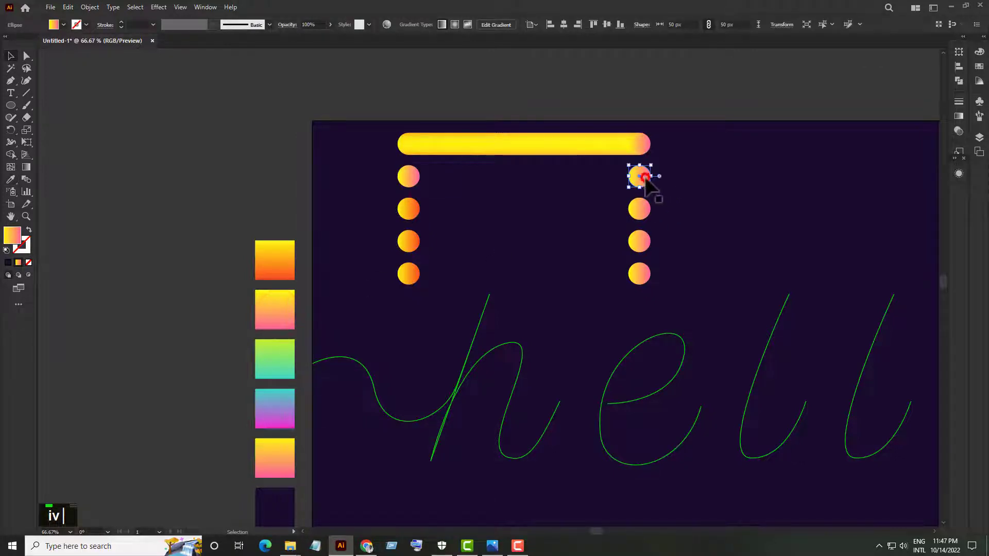
key("i")
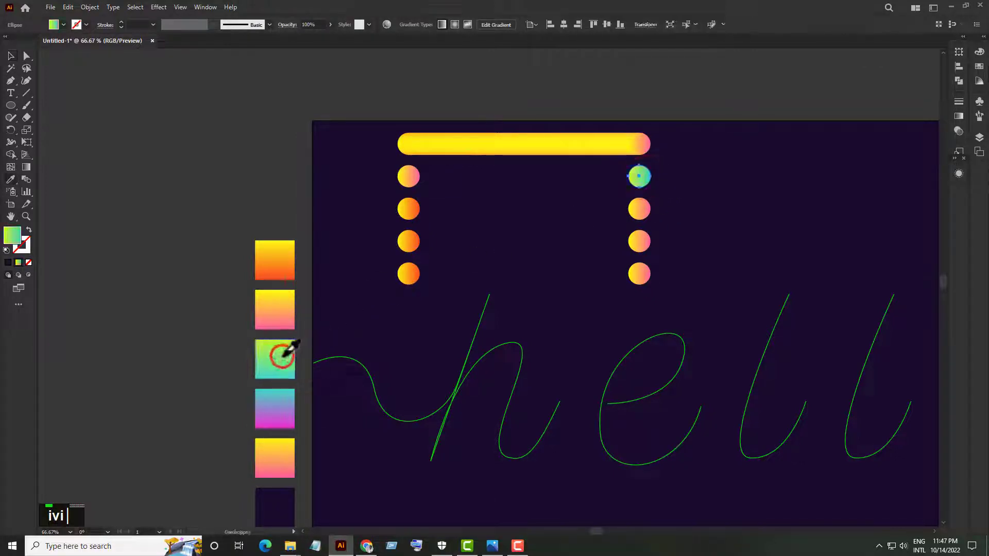
key("v")
Fill the third row's left circle with the green-teal gradient swatch and its right circle with the teal-magenta one.
left_click(412, 209)
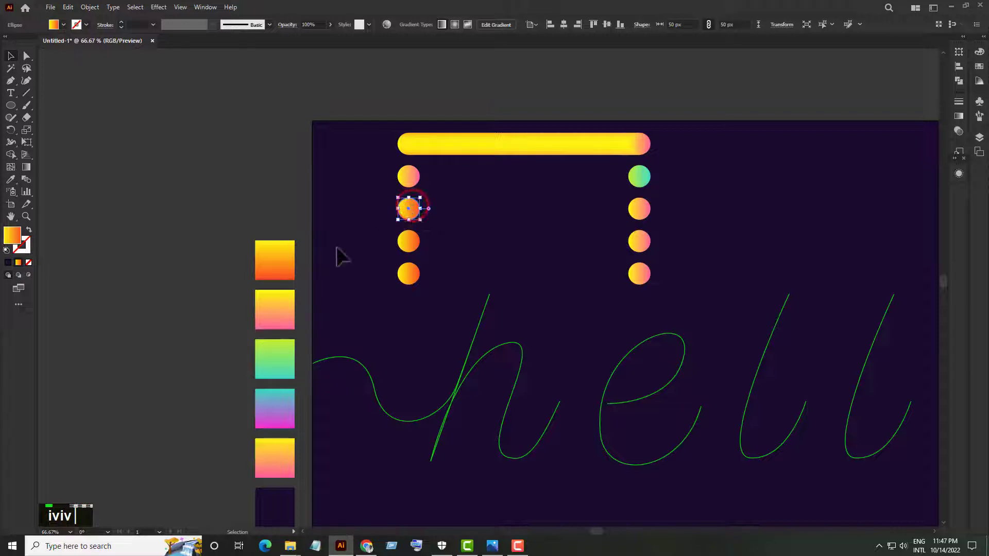
key("i")
key("v")
left_click(640, 209)
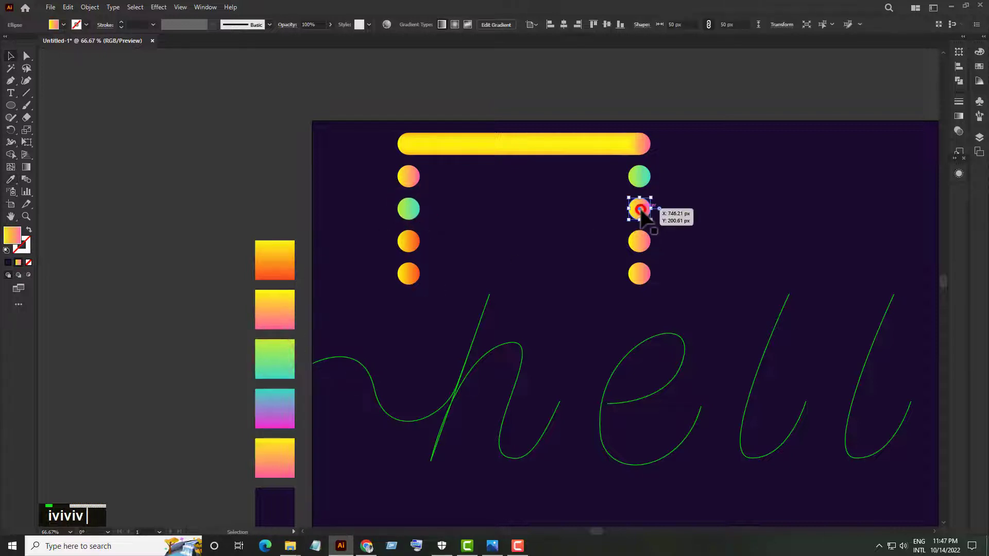
key("i")
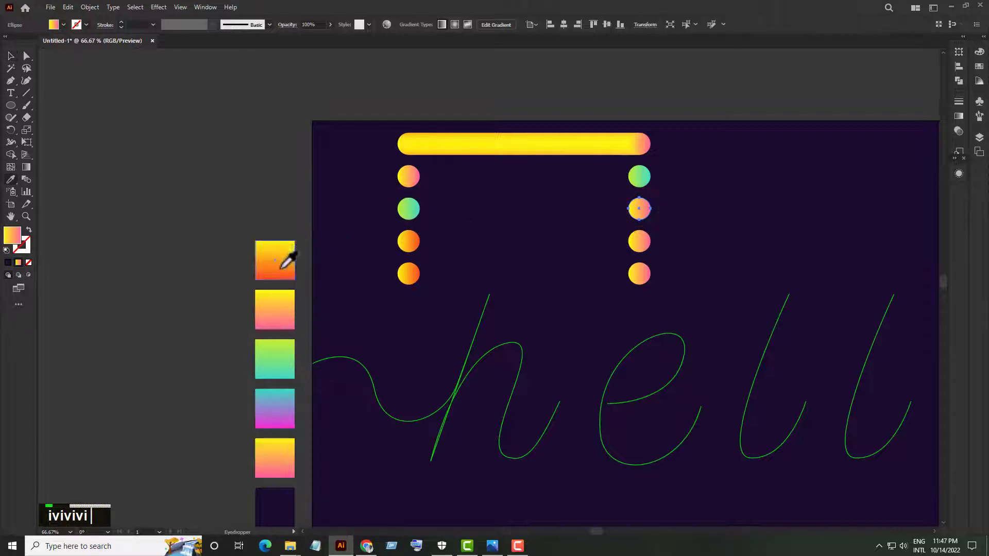
left_click(280, 409)
key("v")
Fill both circles of the fourth row with the teal-magenta gradient swatch.
left_click(409, 241)
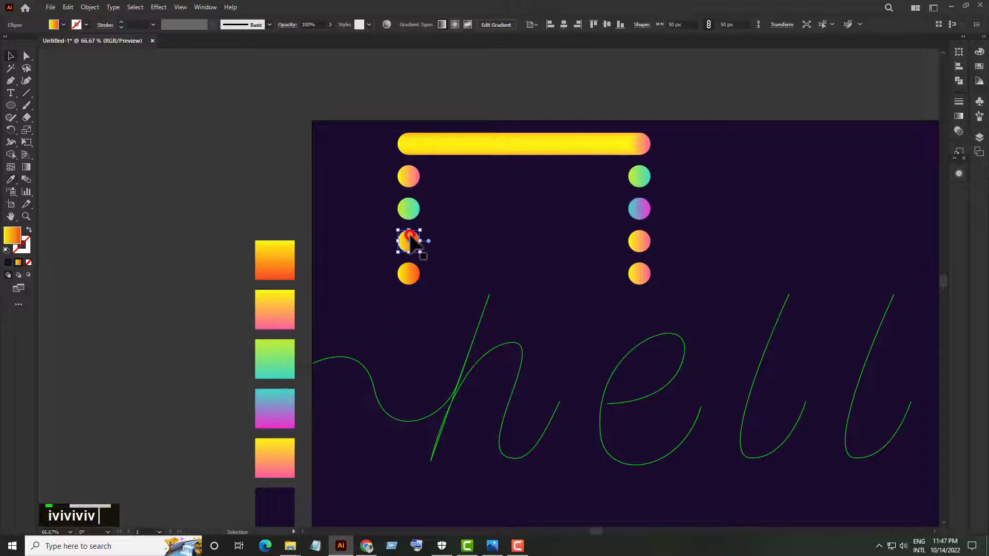
key("i")
left_click(283, 415)
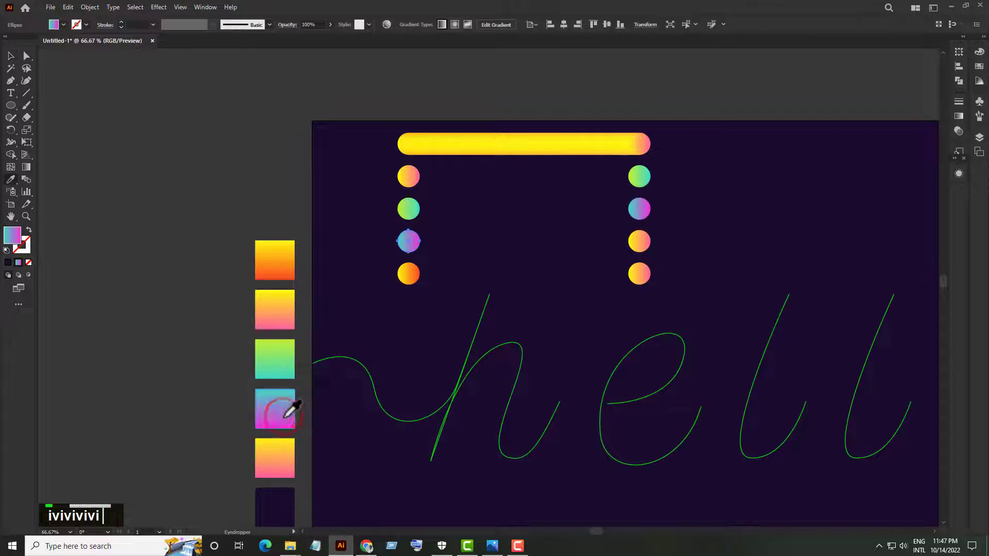
key("v")
left_click(638, 241)
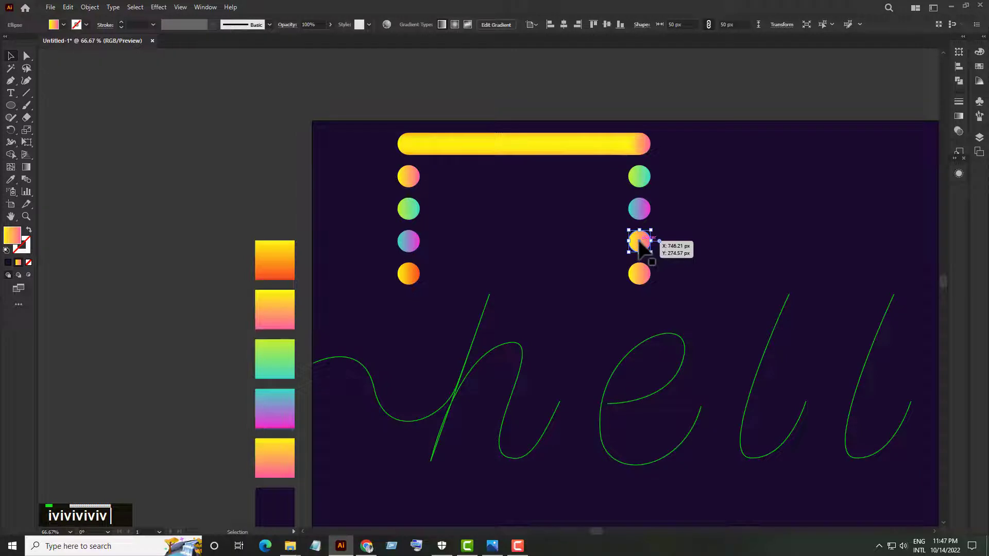
key("i")
left_click(283, 417)
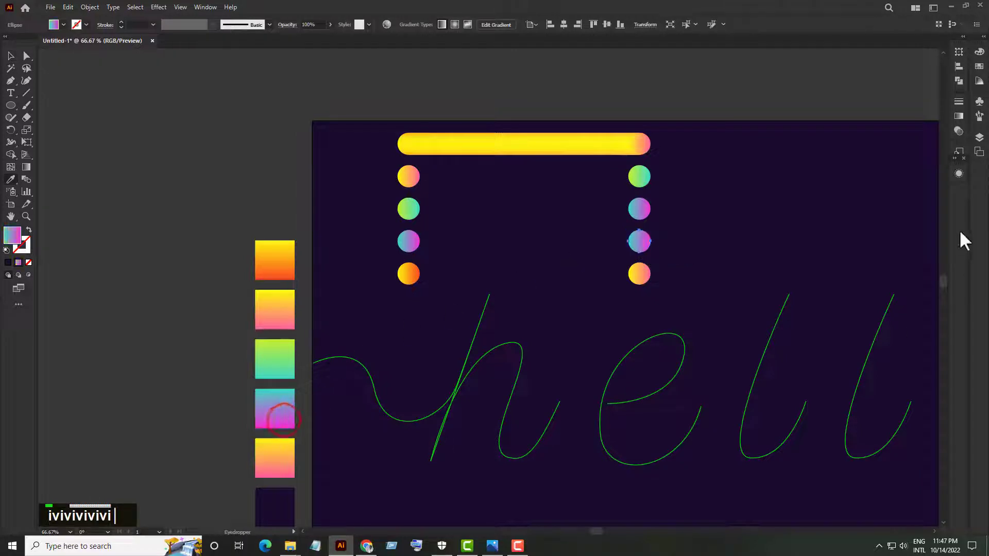
Change the starting gradient stop of the fourth row's right circle to the pink swatch R=237 G=30 B=121, and deselect the circle.
left_click(959, 119)
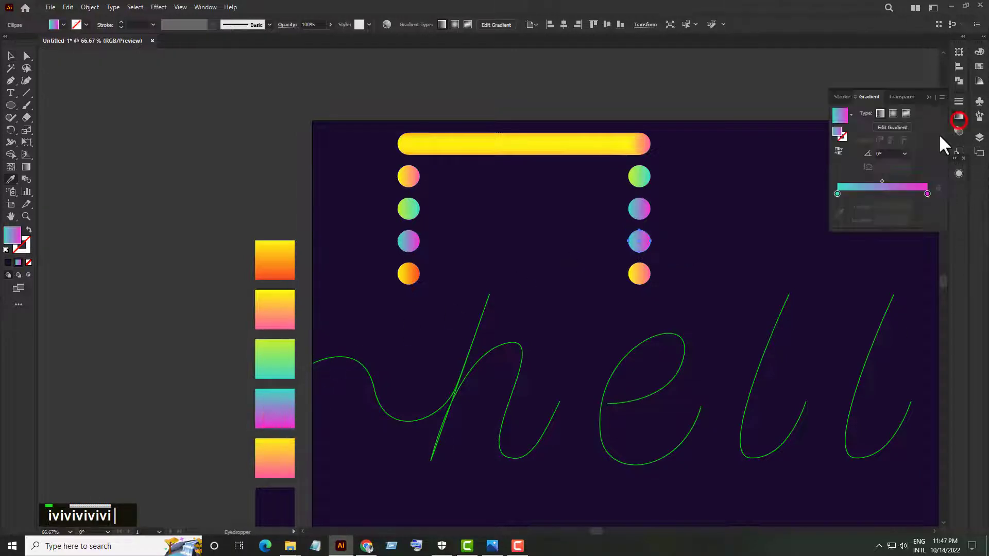
double_click(836, 193)
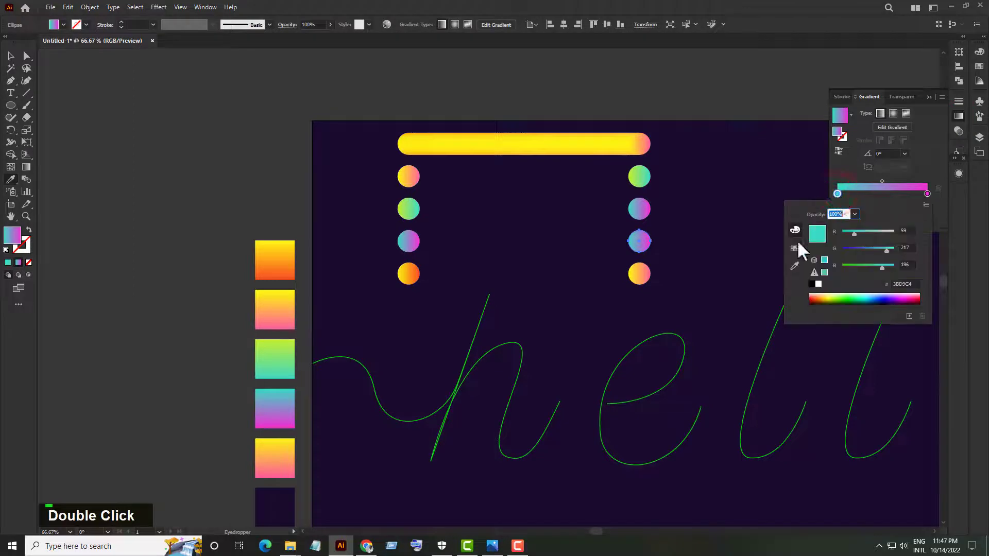
left_click(795, 245)
left_click(902, 232)
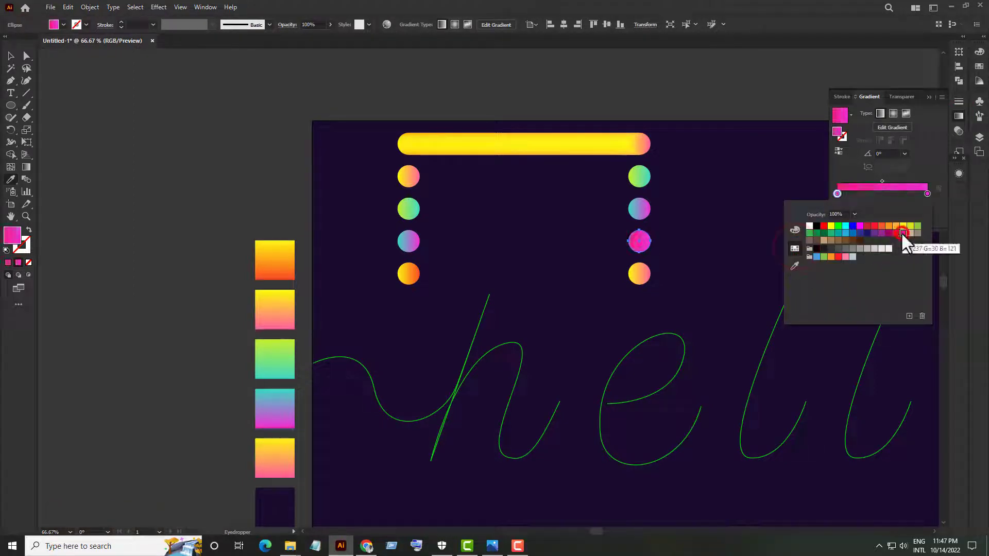
left_click(13, 62)
left_click(11, 56)
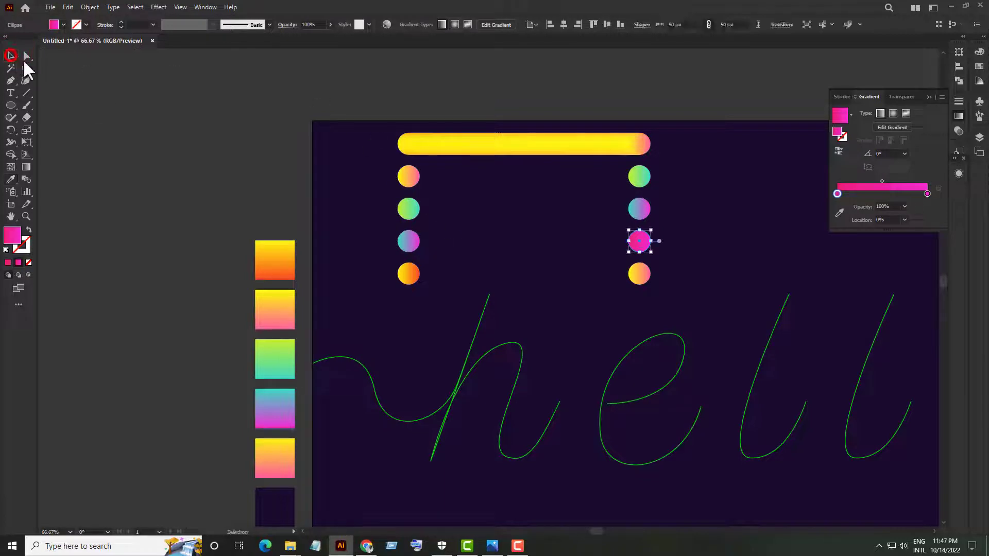
left_click(522, 250)
Blend the two circles of the second row using Specified Distance spacing with the offered distance.
left_click_drag(372, 166, 670, 188)
left_click(90, 7)
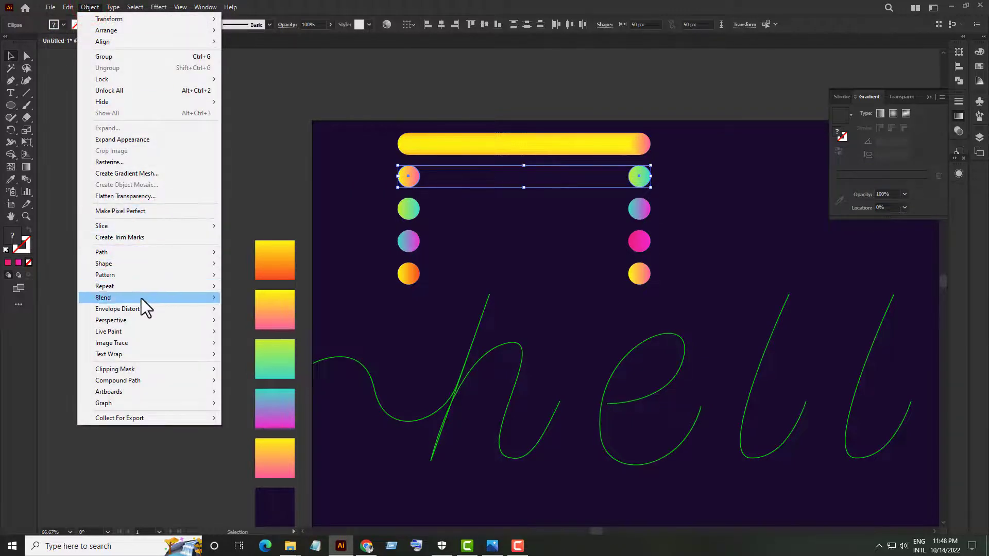
mouse_move(141, 298)
left_click(256, 298)
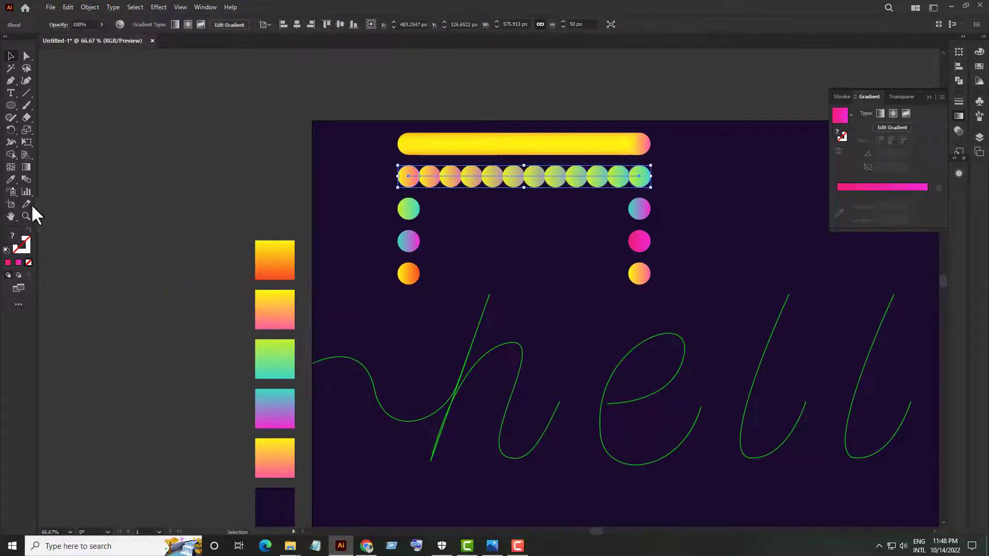
double_click(25, 180)
left_click(556, 176)
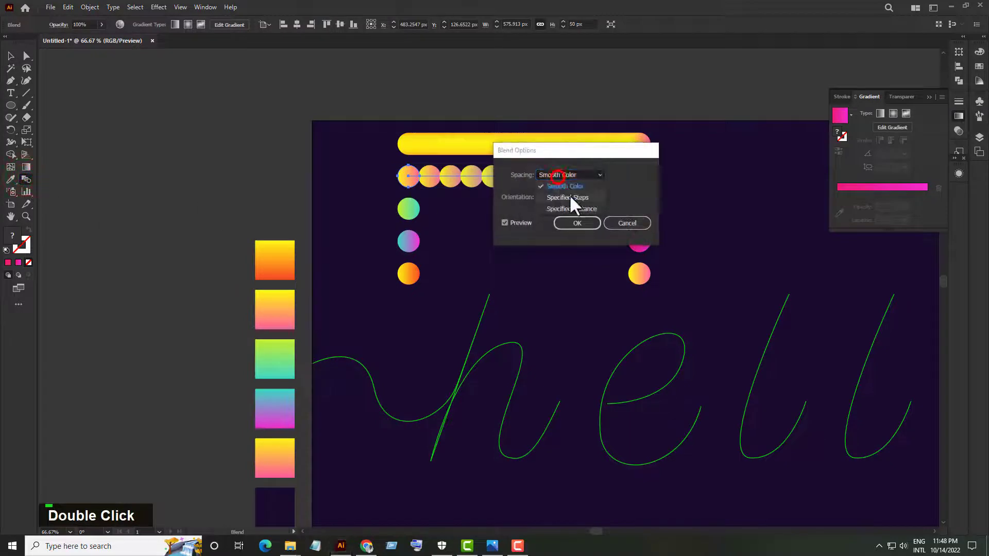
left_click(577, 202)
left_click(582, 225)
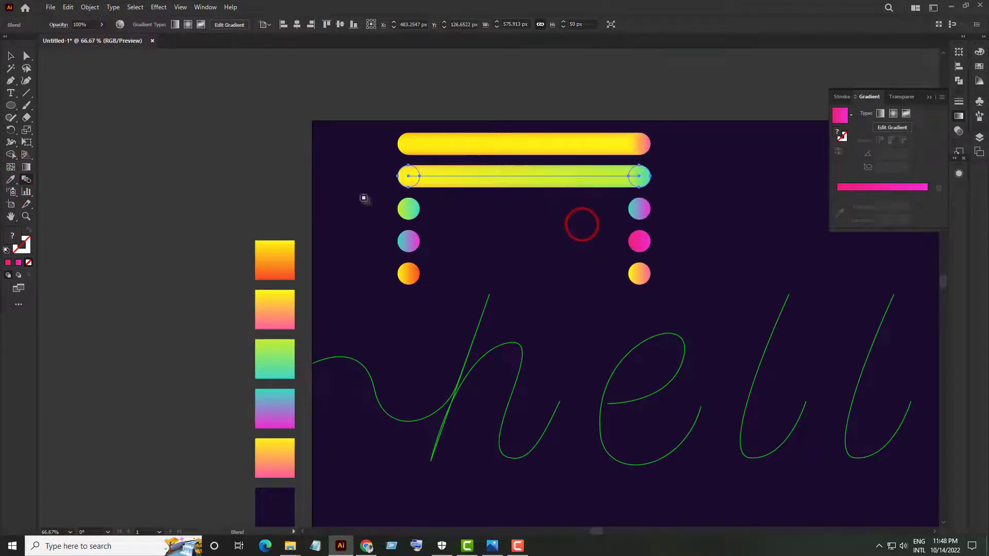
Blend the third row's green-teal and teal-magenta circles using Specified Distance spacing with the offered distance.
key("v")
left_click_drag(365, 199, 654, 221)
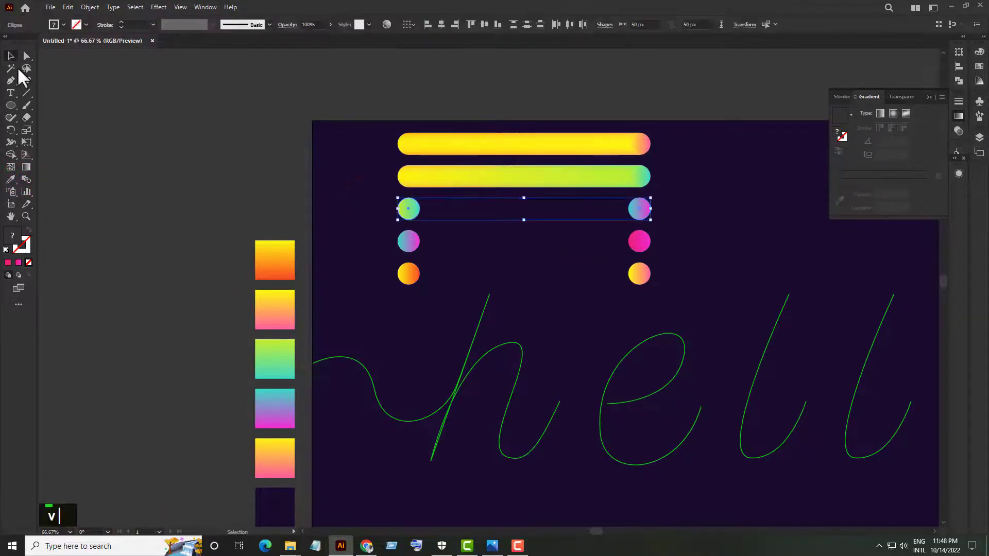
left_click(89, 6)
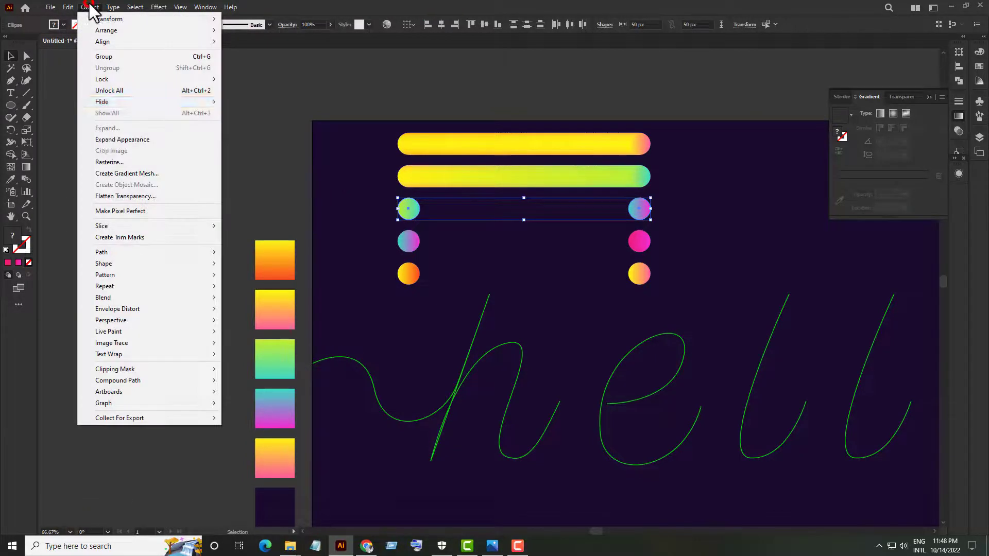
mouse_move(135, 298)
left_click(288, 297)
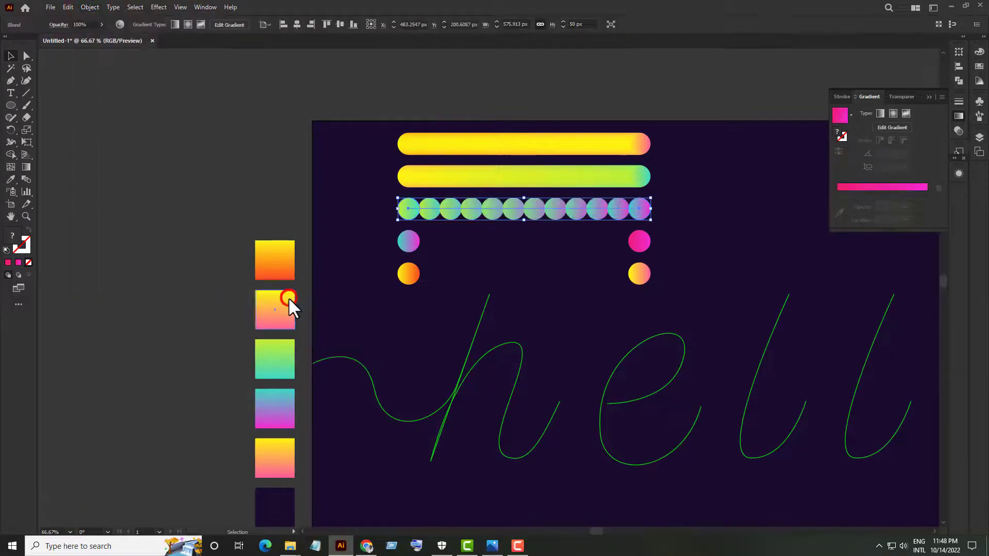
double_click(26, 178)
left_click(561, 175)
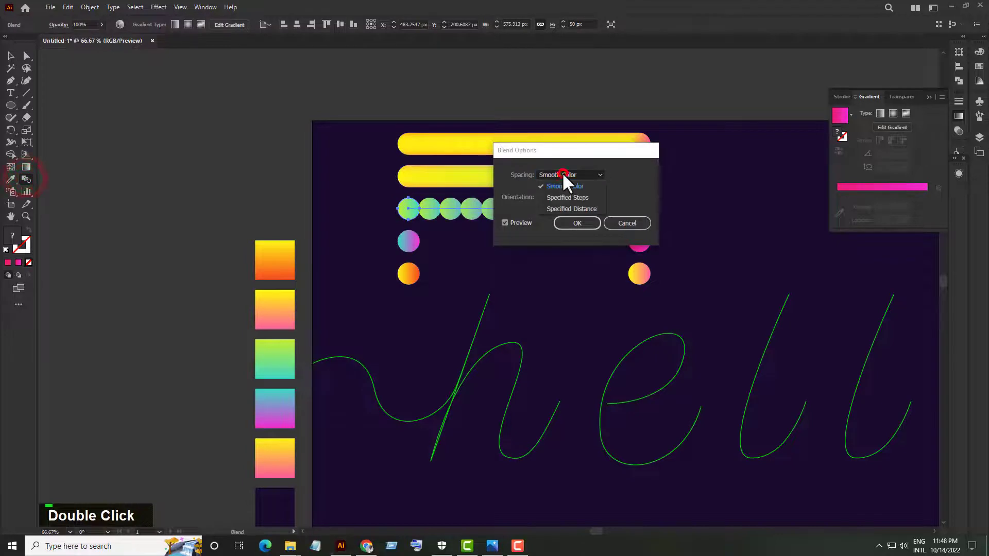
left_click(586, 208)
left_click(579, 223)
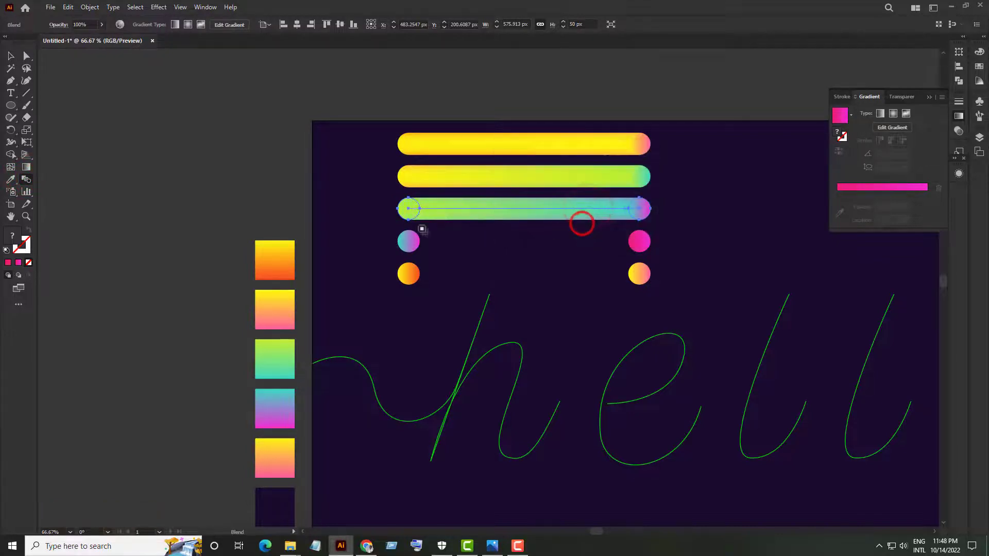
Blend the fourth row's teal-magenta circle with the pink one using Specified Distance spacing with the offered distance.
left_click(10, 56)
left_click_drag(378, 241, 669, 249)
left_click(91, 8)
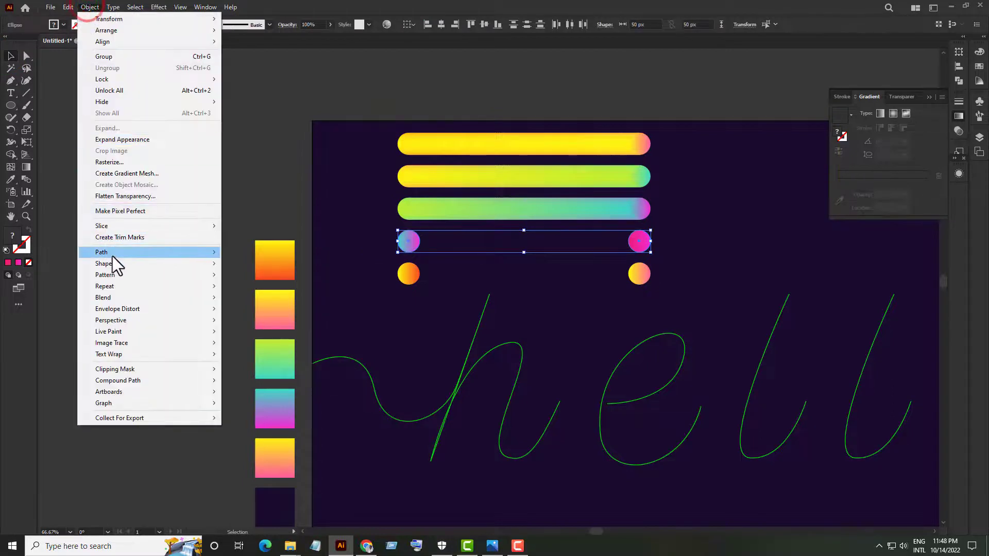
mouse_move(126, 295)
left_click(299, 296)
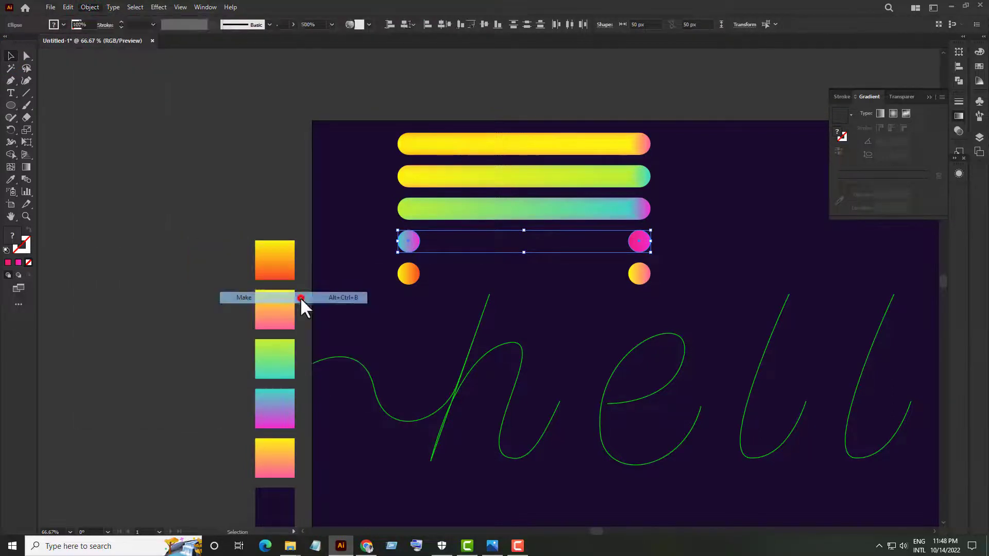
double_click(23, 178)
left_click(573, 174)
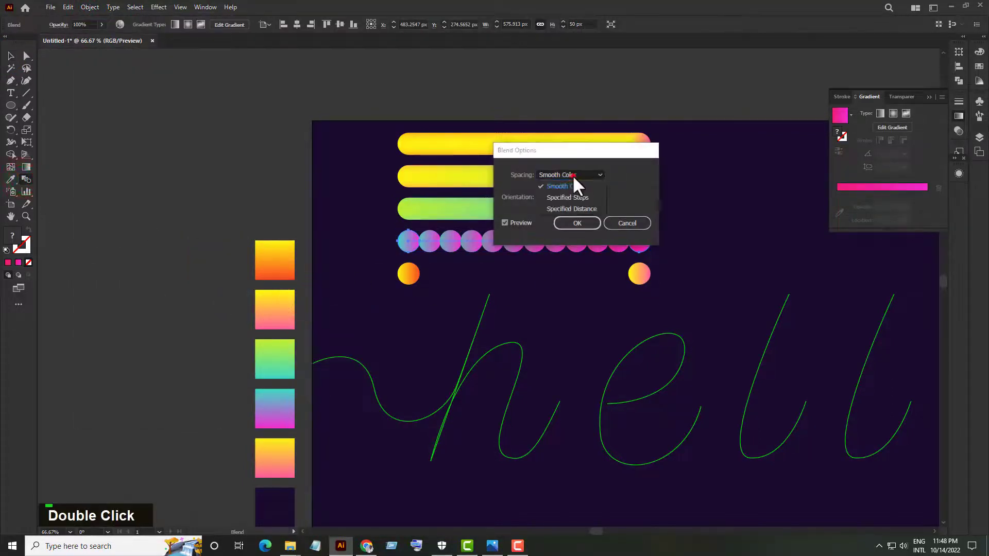
left_click(578, 209)
left_click(578, 224)
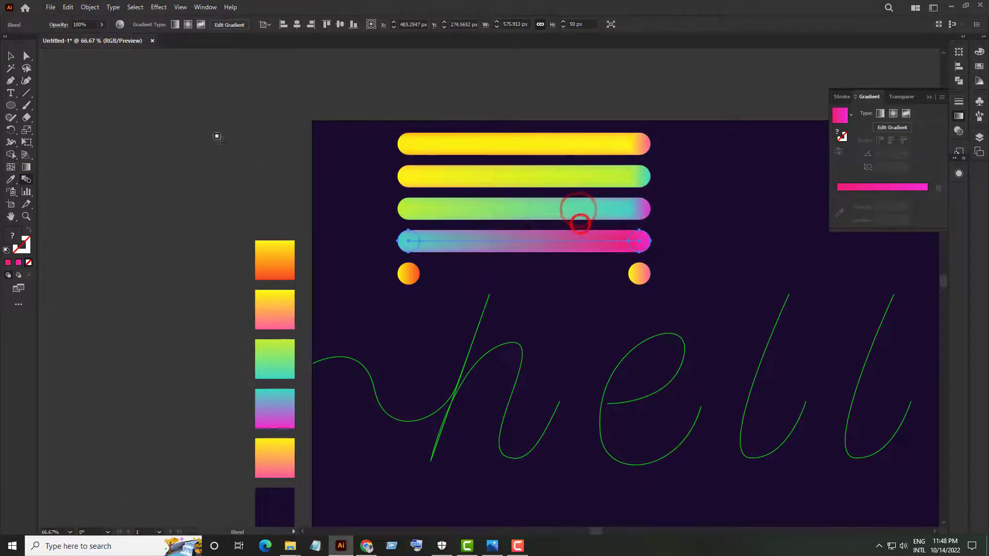
Blend the two circles of the bottom row using Specified Distance spacing at the offered 4 px, and deselect the blend.
left_click(11, 54)
left_click_drag(372, 268, 650, 287)
left_click(89, 8)
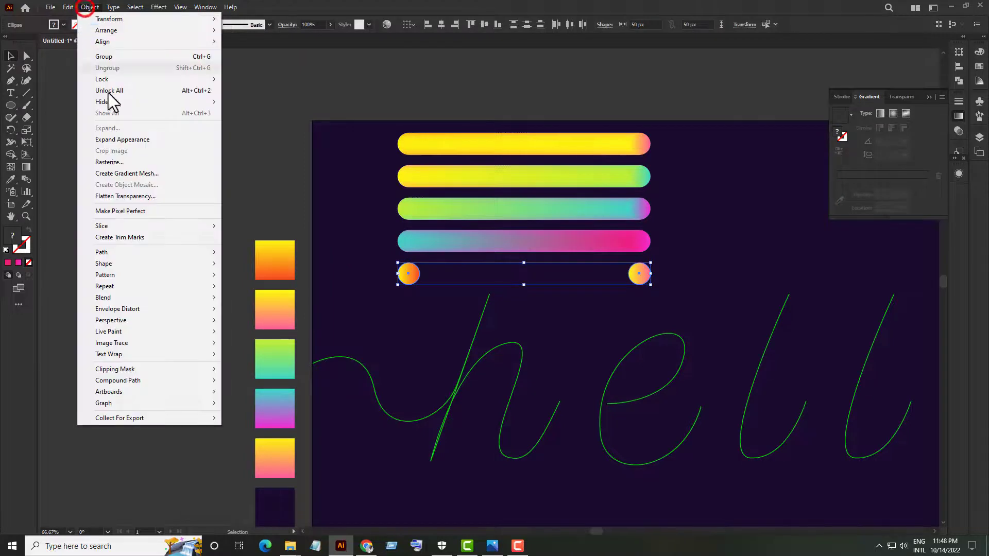
mouse_move(132, 299)
left_click(261, 297)
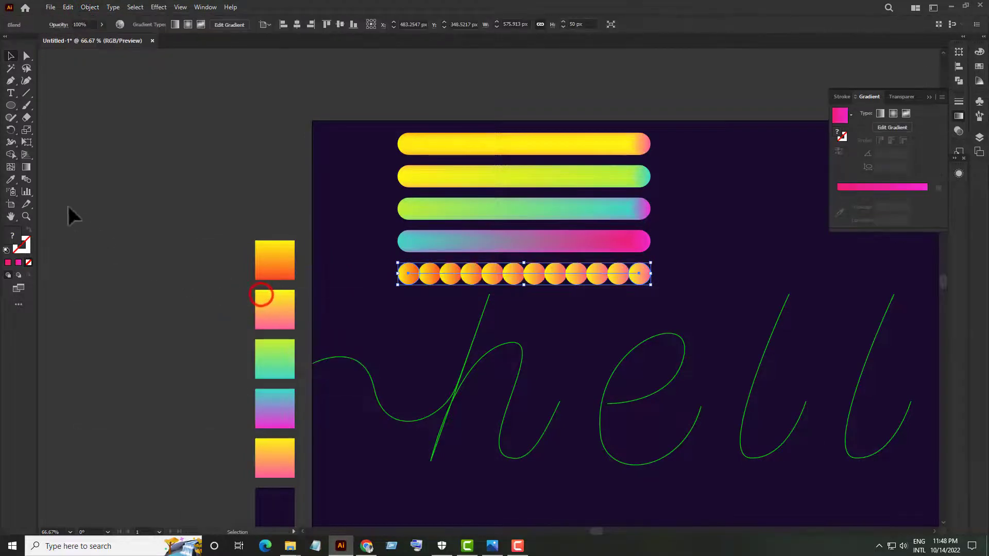
double_click(26, 179)
left_click(549, 172)
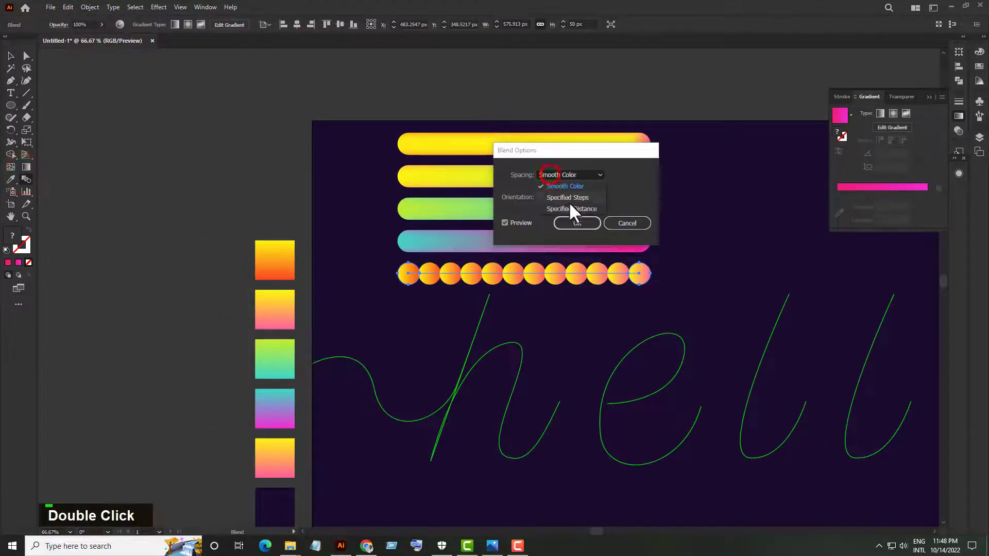
left_click(573, 206)
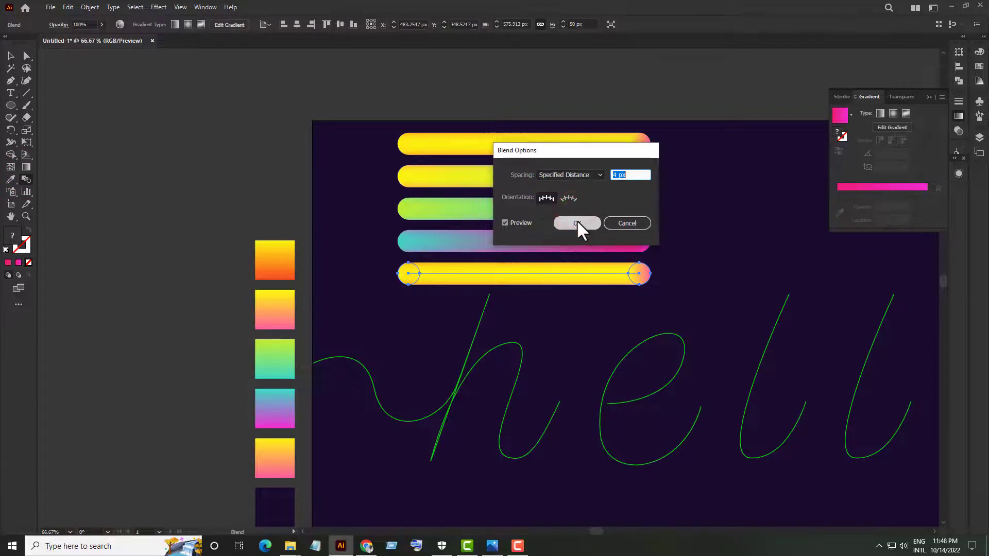
left_click(577, 222)
left_click(10, 55)
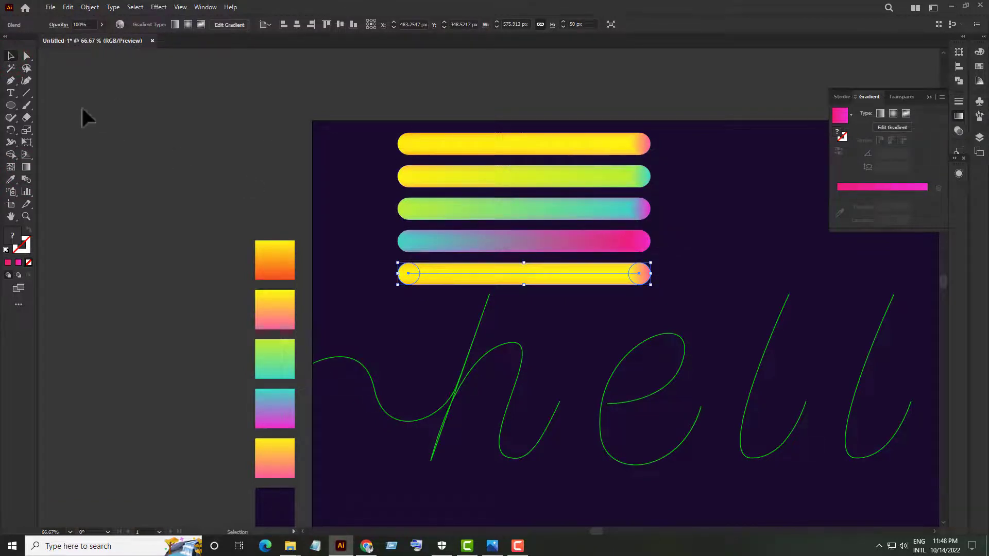
key("v")
left_click(701, 228)
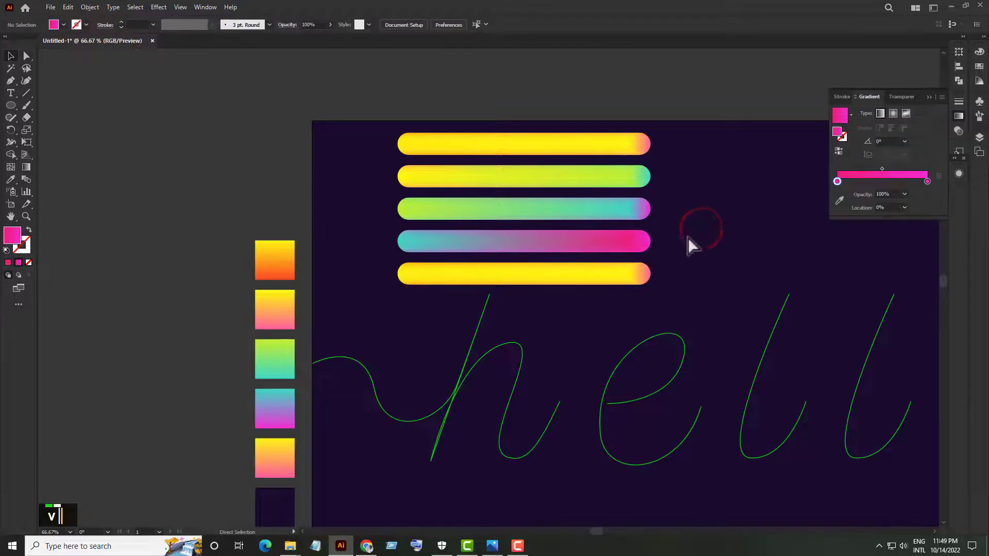
scroll(688, 236, "right", 4)
scroll(591, 212, "right", 1)
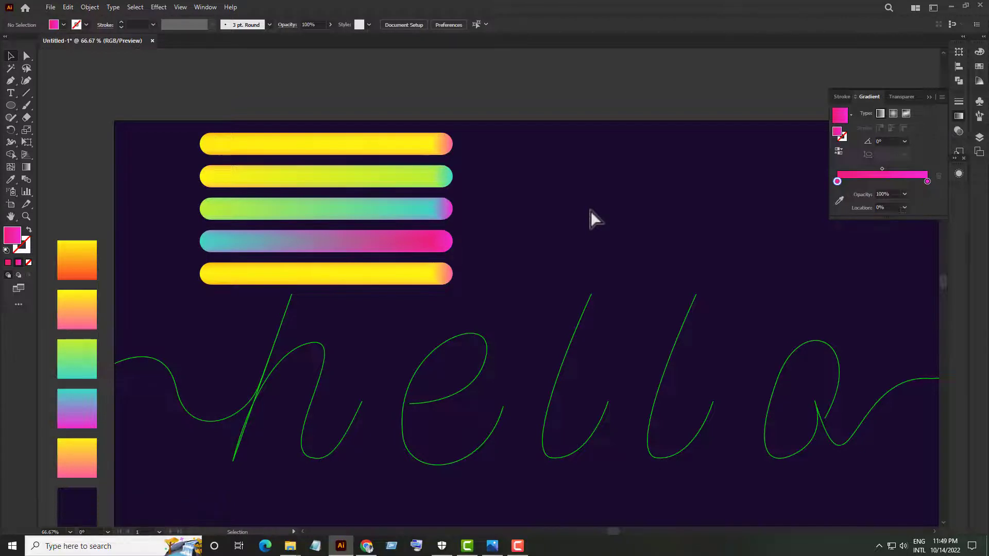
scroll(342, 239, "down", 3)
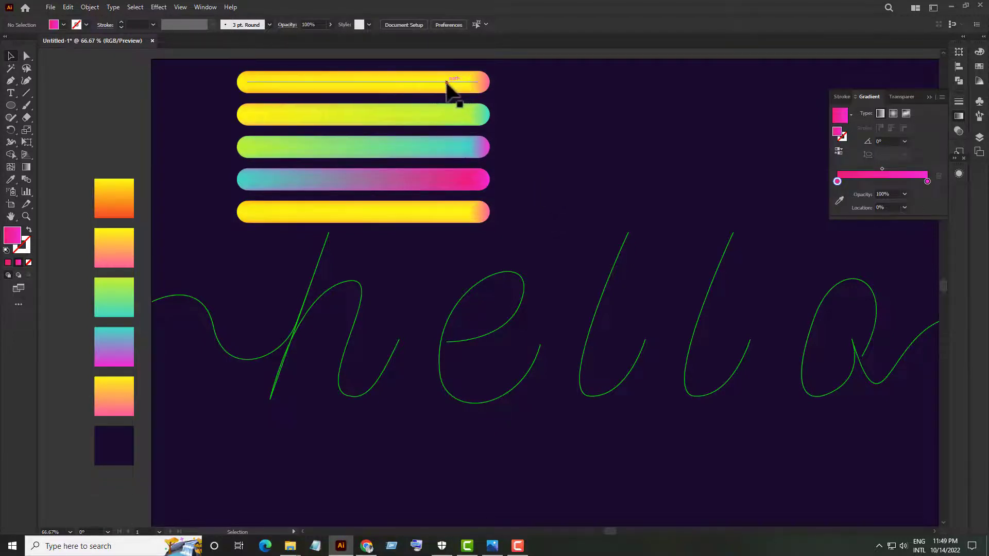
Move the top yellow-orange blend near the letter h and replace its spine with the h path.
left_click_drag(446, 83, 345, 459)
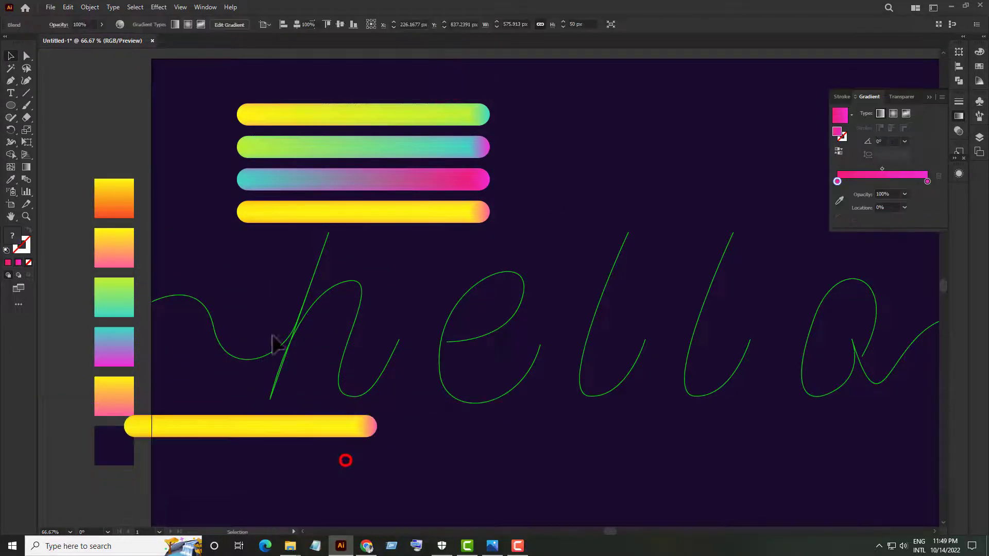
left_click_drag(245, 282, 323, 441)
left_click(90, 7)
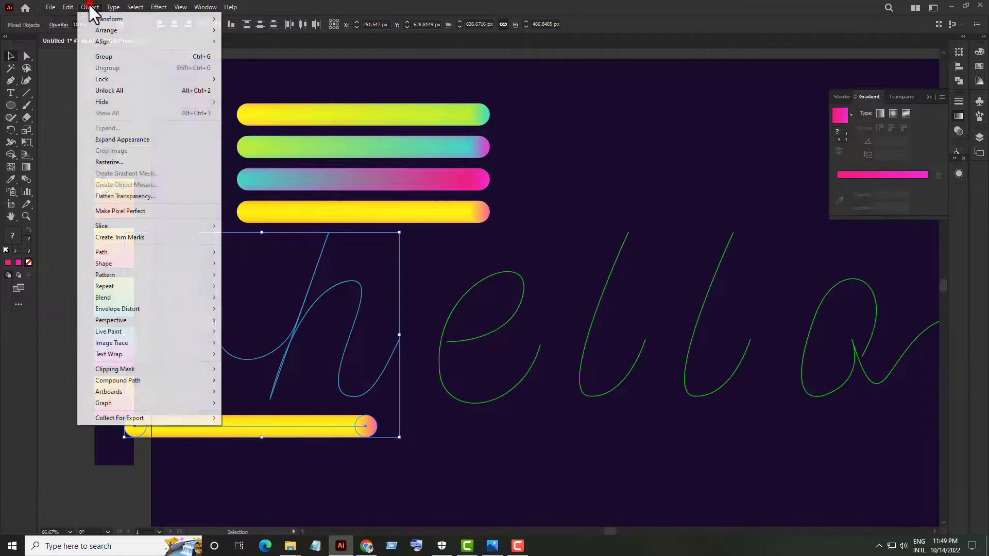
mouse_move(132, 297)
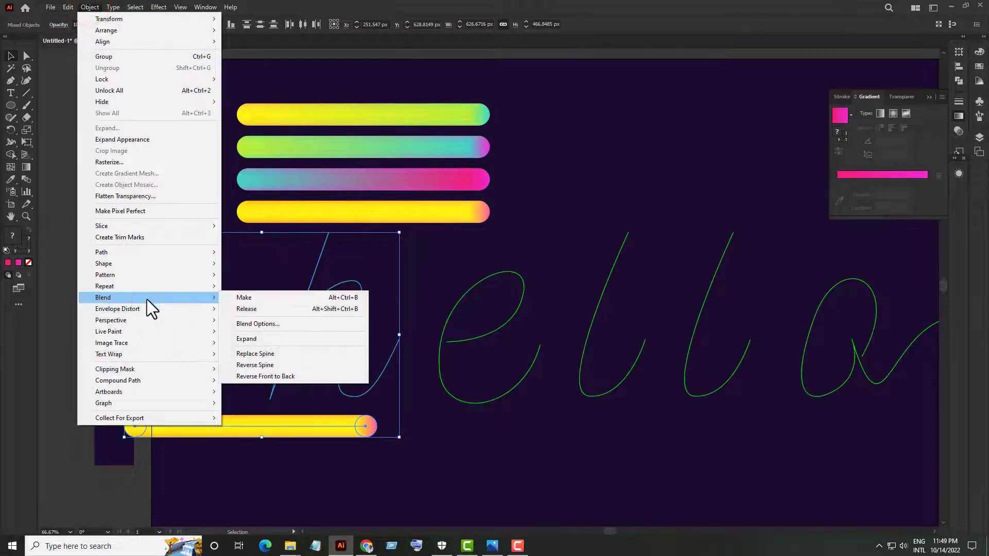
left_click(342, 354)
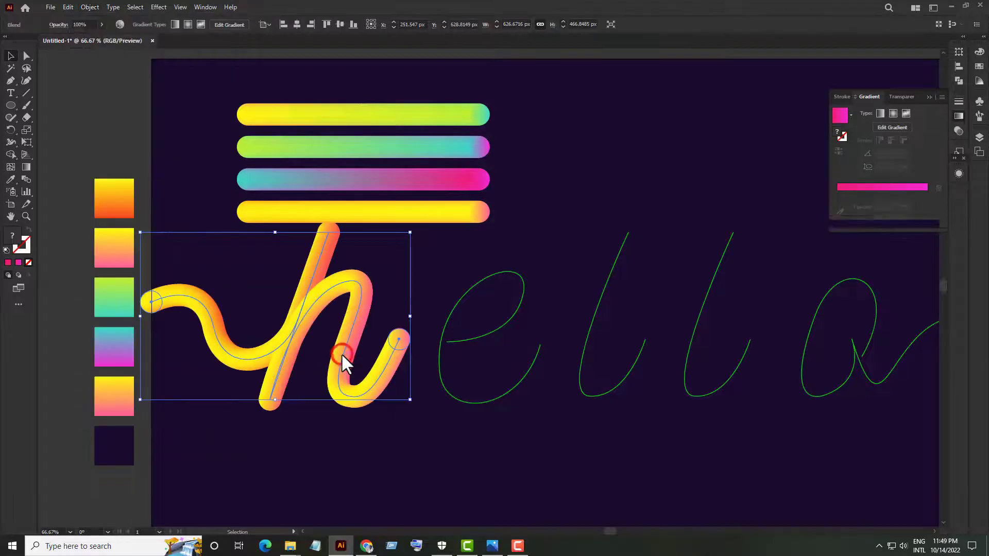
left_click(402, 462)
Move the yellow-to-green blend above the letter e and replace its spine with the e path.
left_click_drag(482, 119, 625, 265)
left_click(548, 194)
left_click_drag(510, 219, 534, 434)
left_click(90, 7)
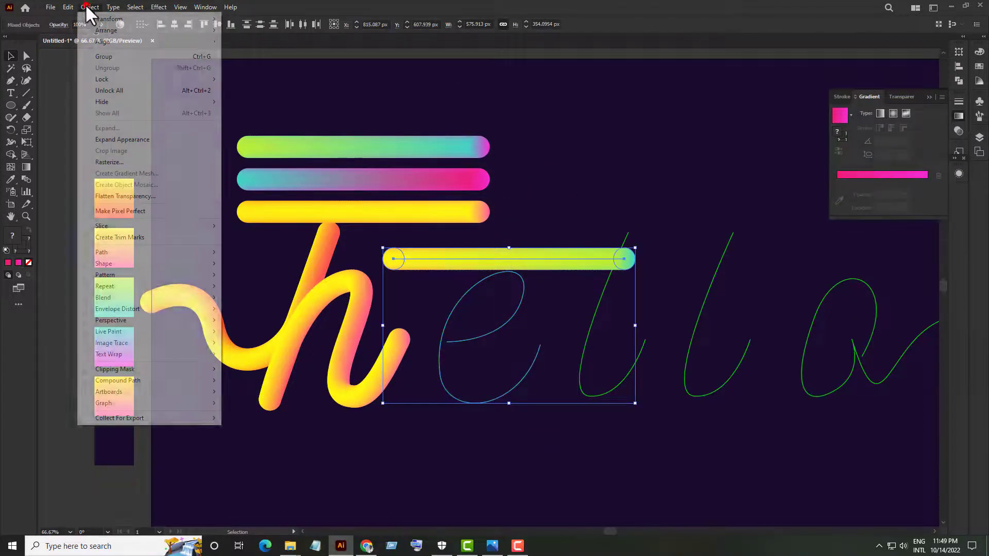
mouse_move(131, 301)
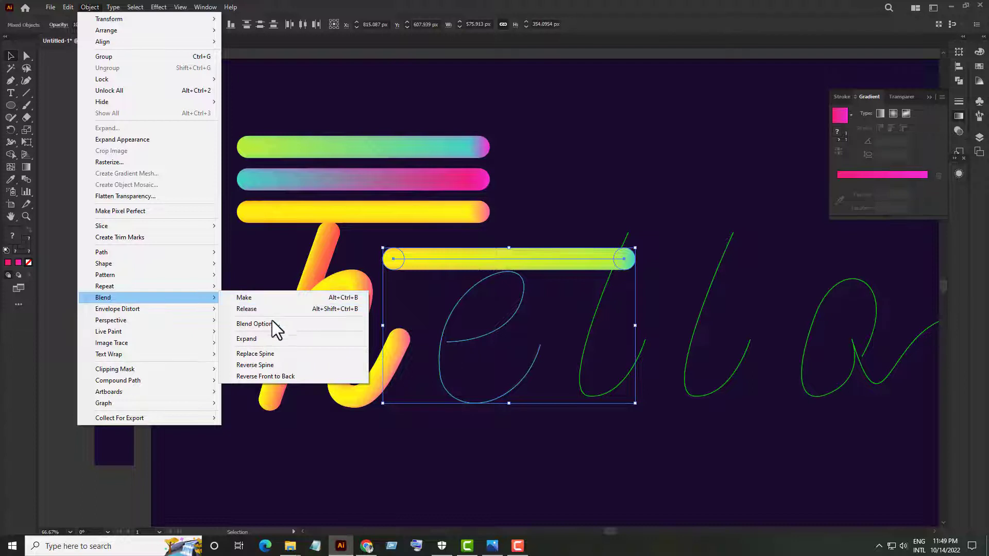
left_click(351, 353)
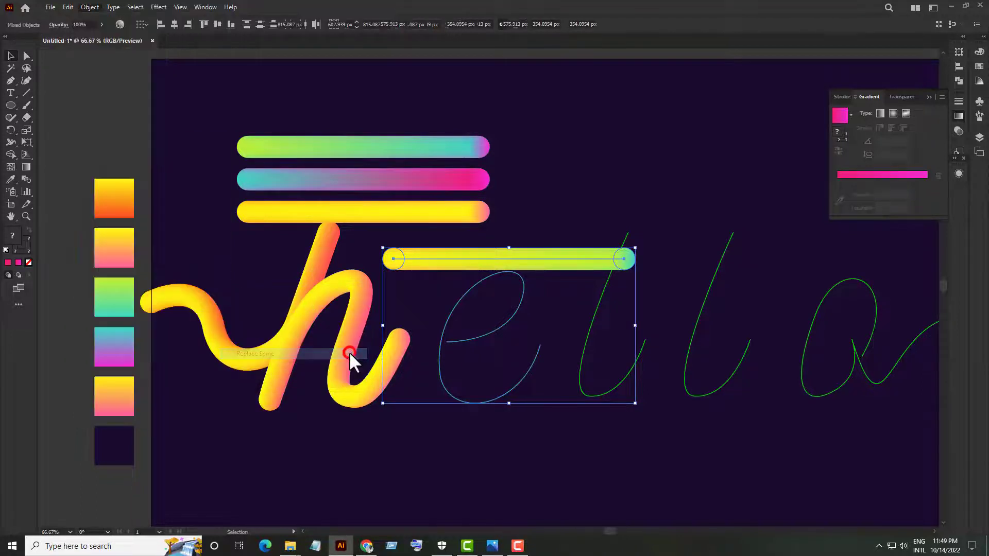
left_click(581, 209)
Move the green-to-magenta blend to the first letter l and replace its spine with that l path.
left_click_drag(449, 150, 696, 231)
left_click_drag(585, 183, 634, 309)
left_click(89, 7)
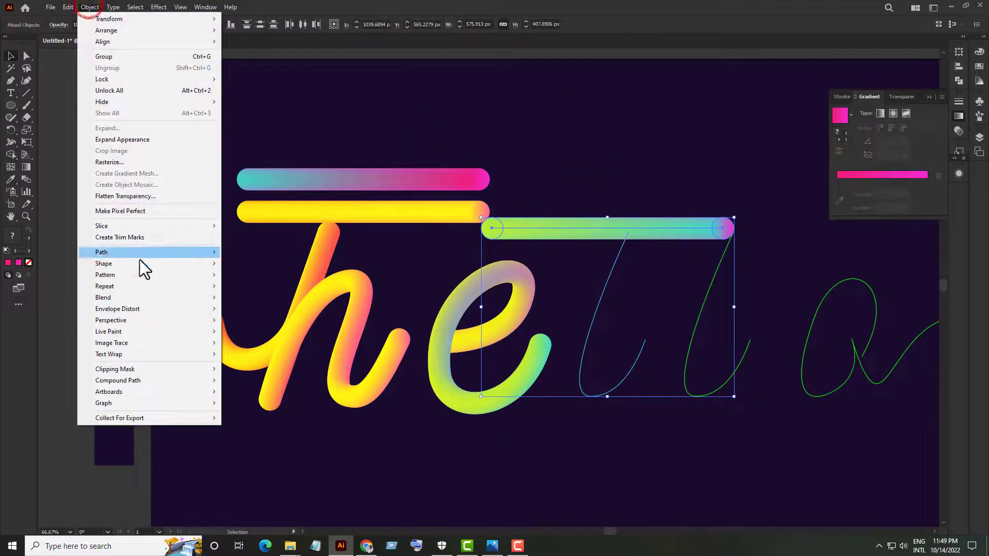
mouse_move(140, 297)
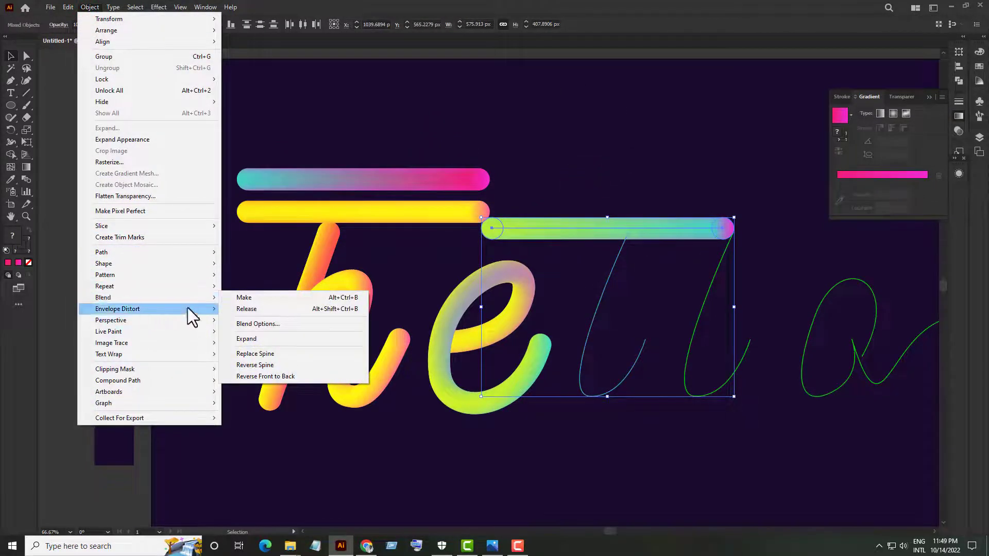
left_click(277, 354)
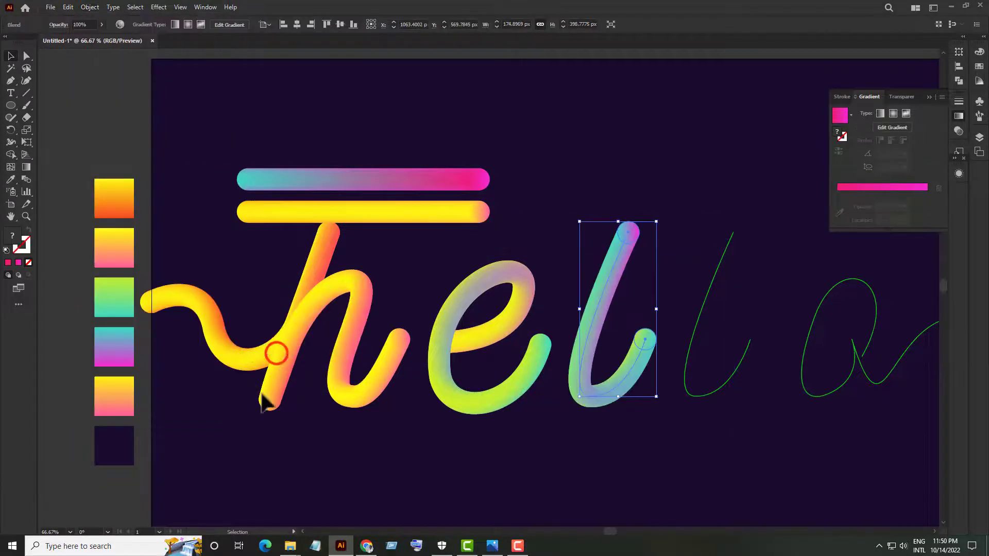
left_click(530, 441)
Move the teal-to-pink blend to the second letter l and replace its spine with that l path.
left_click_drag(474, 180, 832, 260)
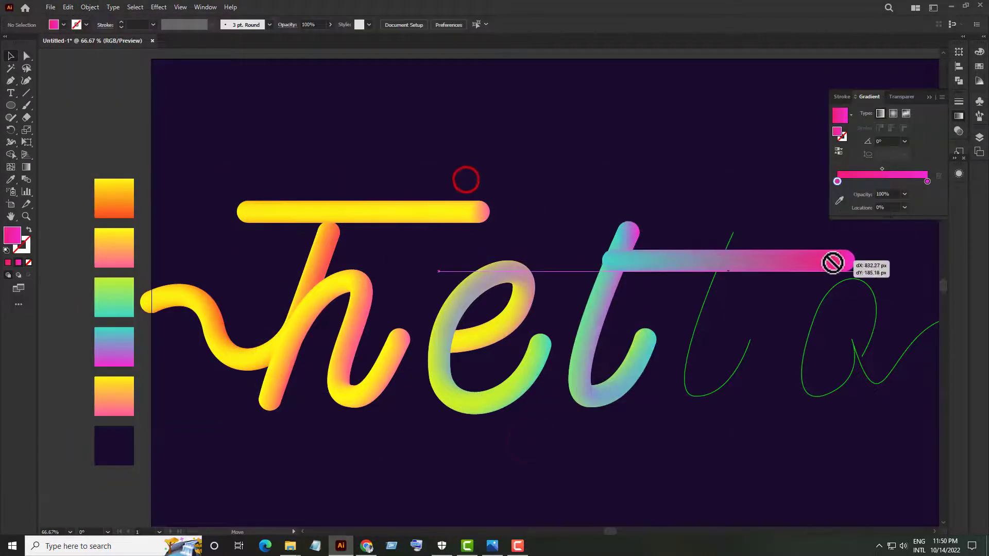
left_click_drag(707, 208, 755, 419)
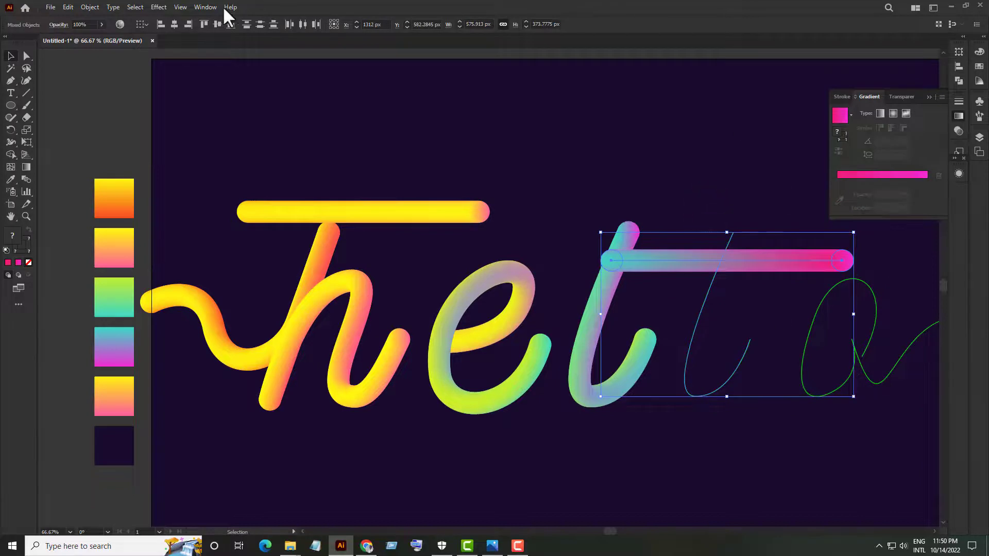
left_click(90, 7)
mouse_move(128, 298)
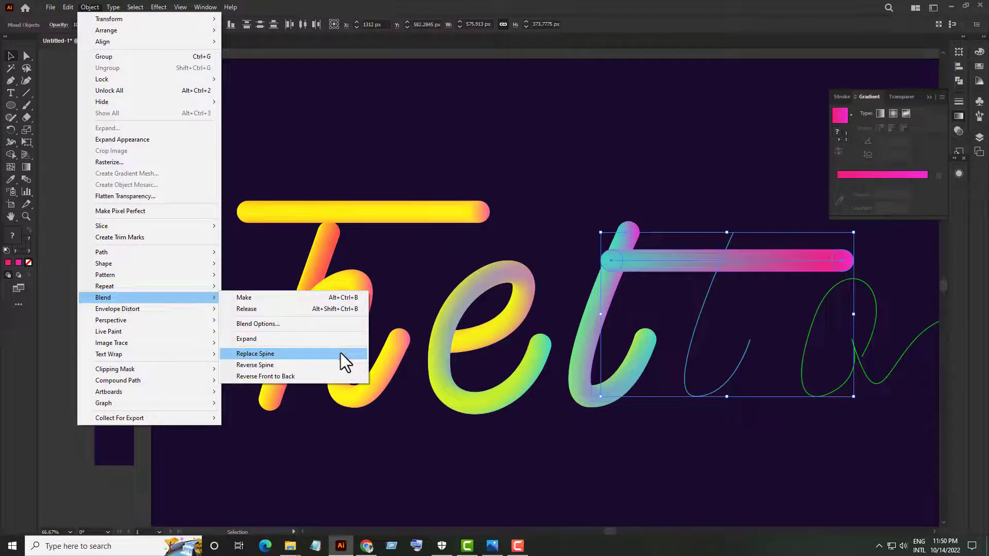
left_click(341, 353)
Move the remaining yellow-pink blend above the letter o and replace its spine with the o path and its tail.
scroll(363, 156, "right", 3)
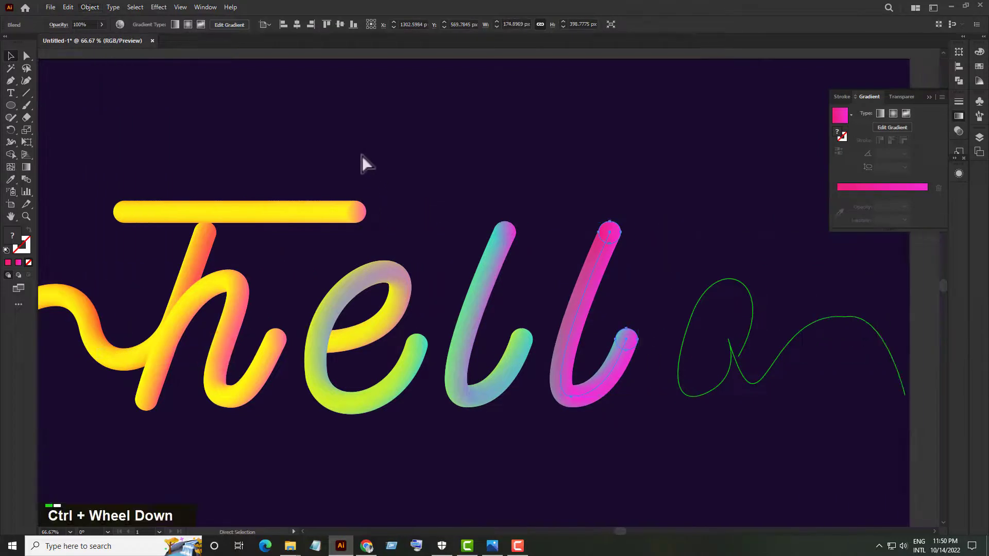
scroll(363, 156, "right", 1)
mouse_move(262, 214)
left_mouse_down()
mouse_move(655, 247)
mouse_move(803, 281)
left_mouse_up()
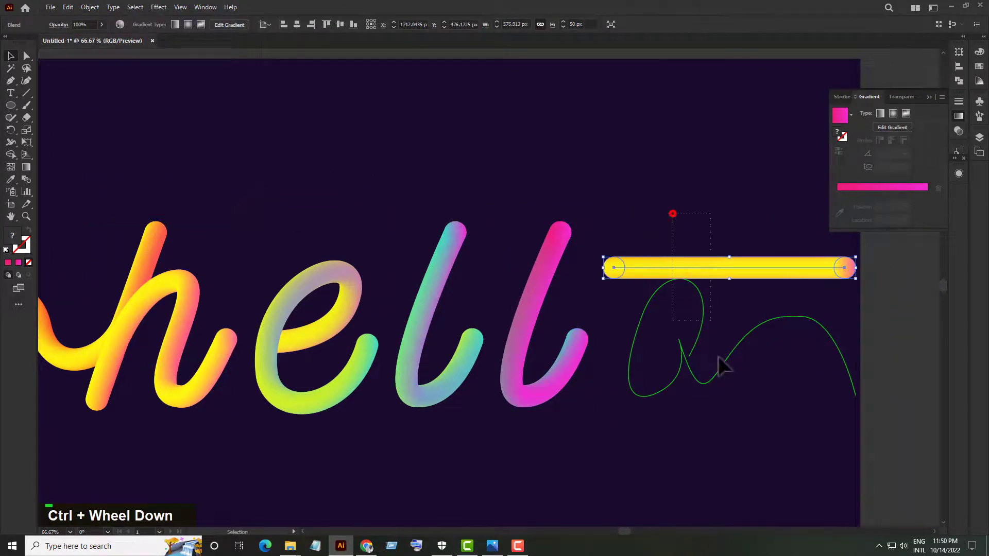
left_click(720, 357, "shift")
left_click(83, 8)
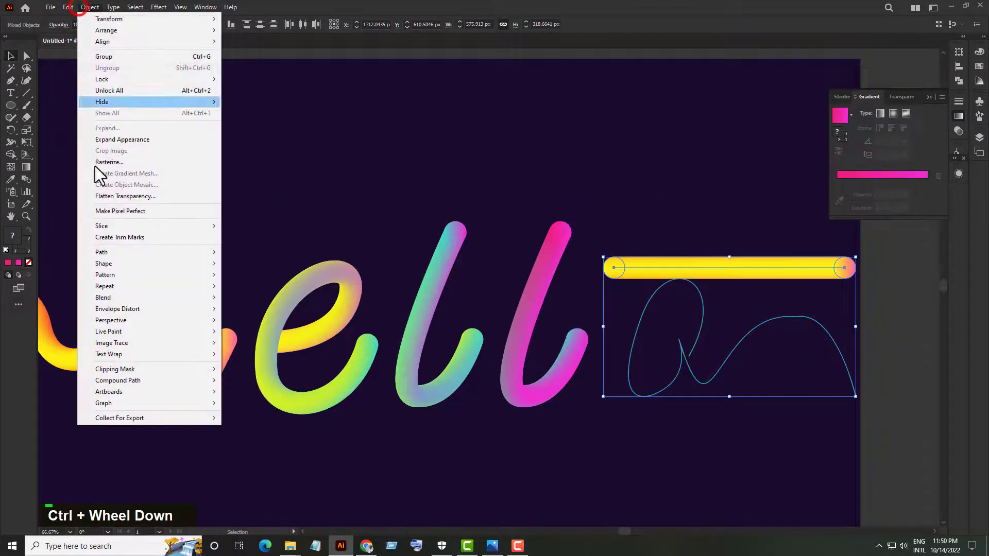
mouse_move(142, 299)
left_click(301, 354)
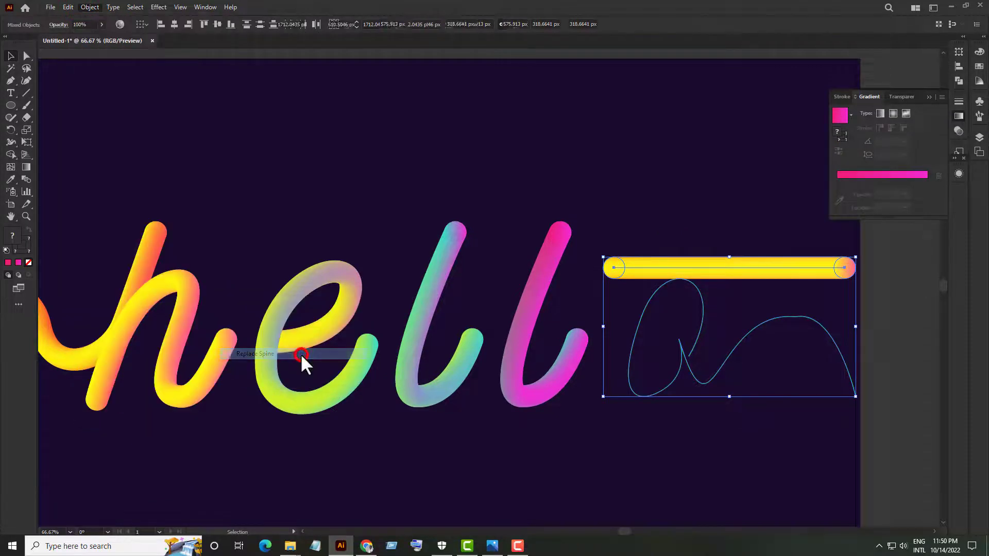
left_click(654, 452)
scroll(584, 438, "down", 1)
scroll(585, 437, "down", 3)
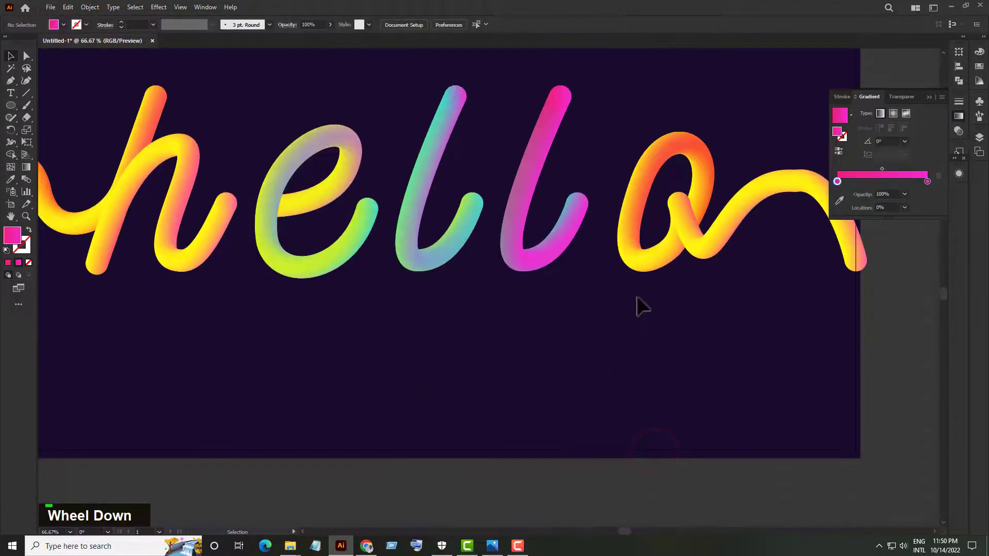
scroll(551, 284, "down", 2, "ctrl+alt")
scroll(541, 264, "down", 1, "ctrl+alt")
scroll(584, 413, "up", 1, "ctrl+alt")
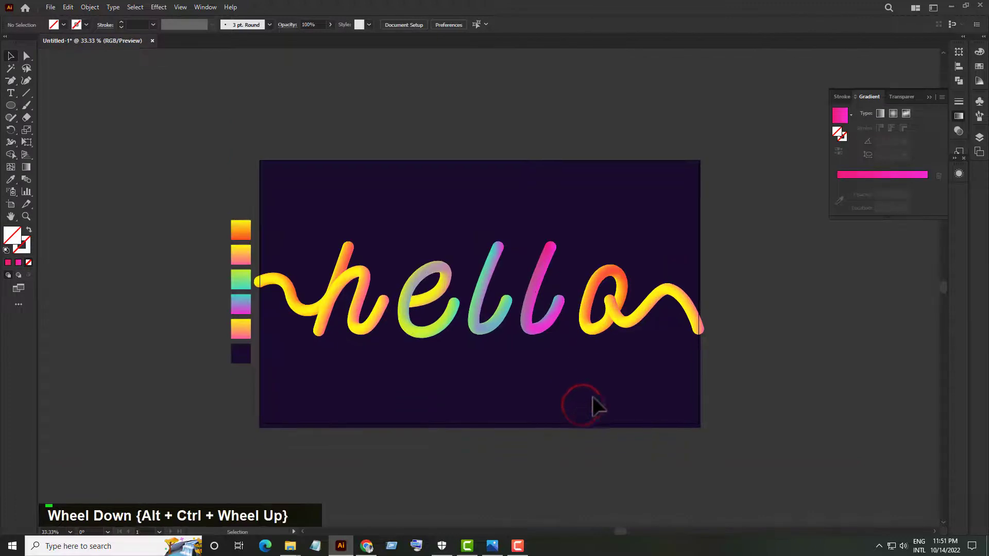
scroll(591, 403, "down", 1)
key("v")
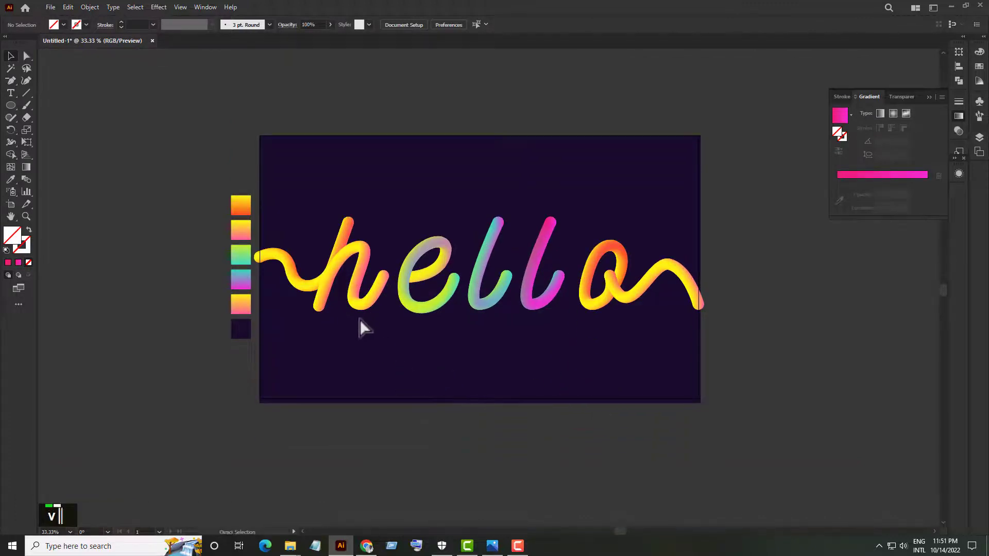
scroll(356, 327, "up", 3, "ctrl+alt")
left_click(362, 307)
left_click_drag(376, 266, 441, 266)
key("ctrl+z")
left_click(412, 363)
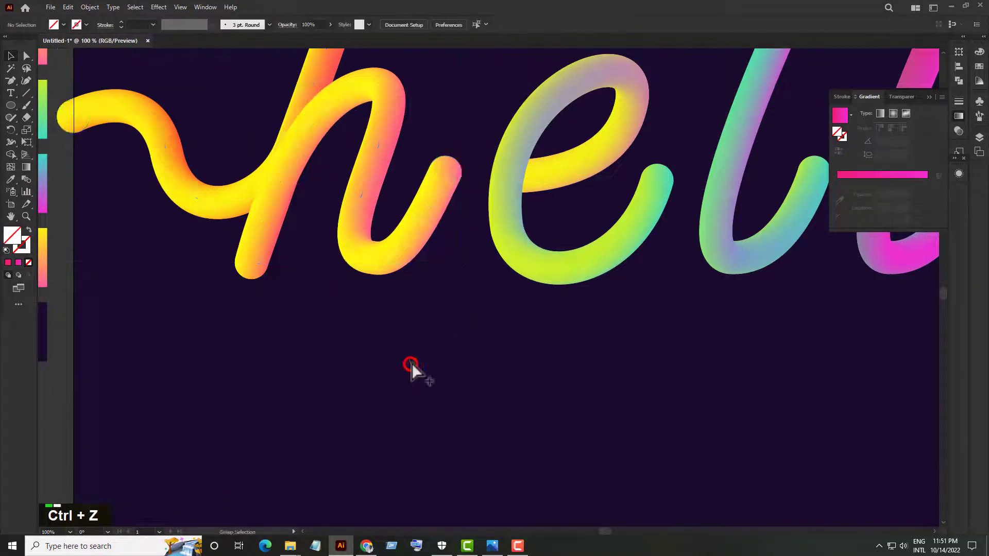
Try reversing the spine of the letter e blend, and undo the reversal.
scroll(407, 363, "down", 4)
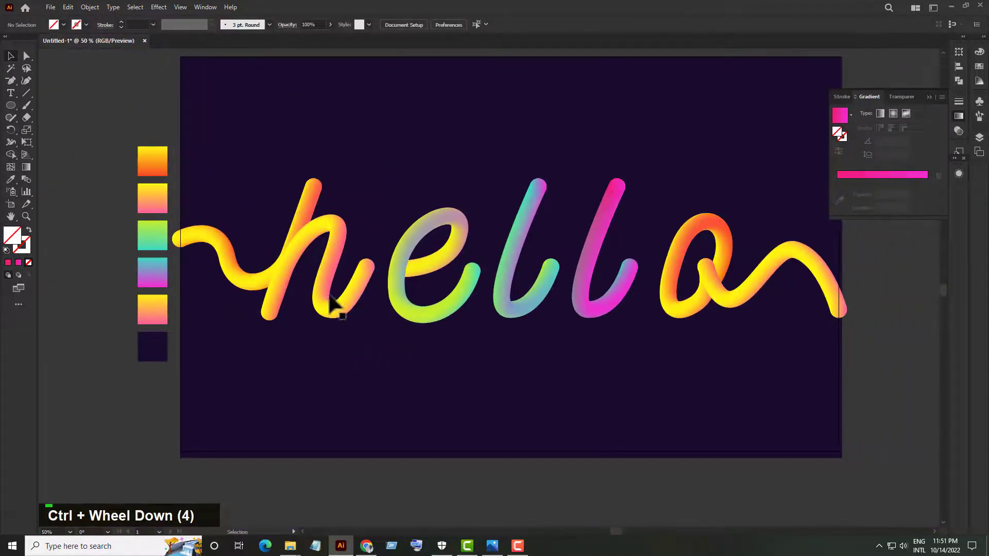
left_click(405, 315)
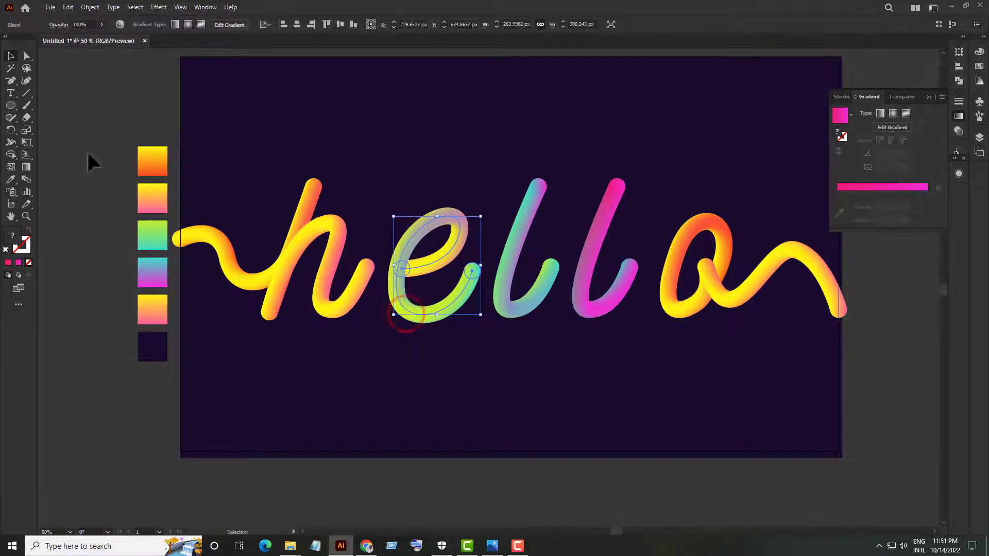
left_click(89, 8)
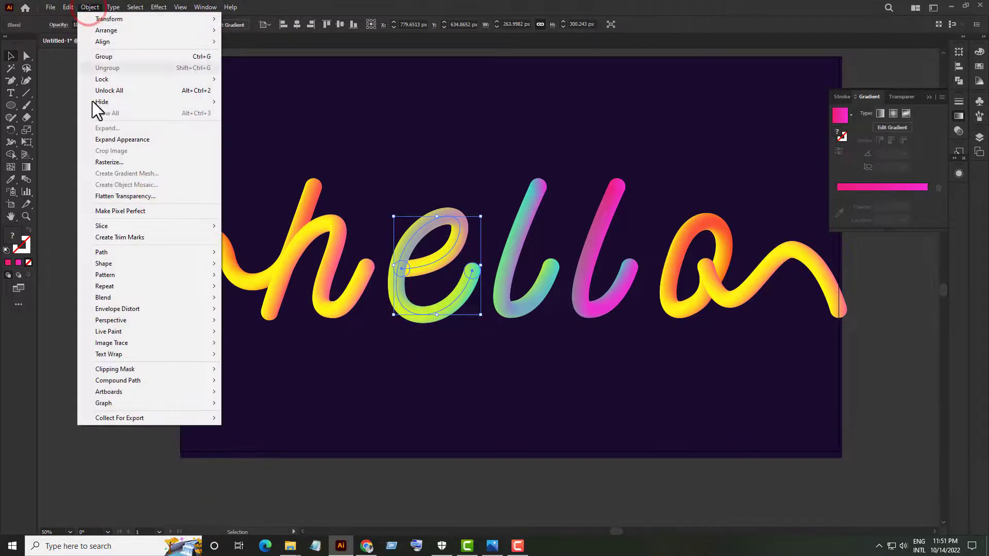
mouse_move(135, 298)
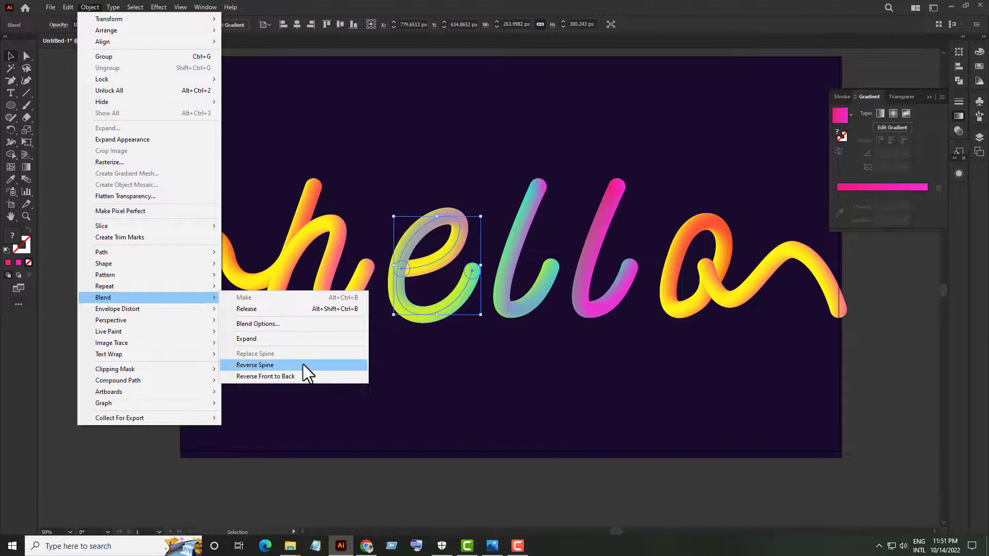
left_click(302, 363)
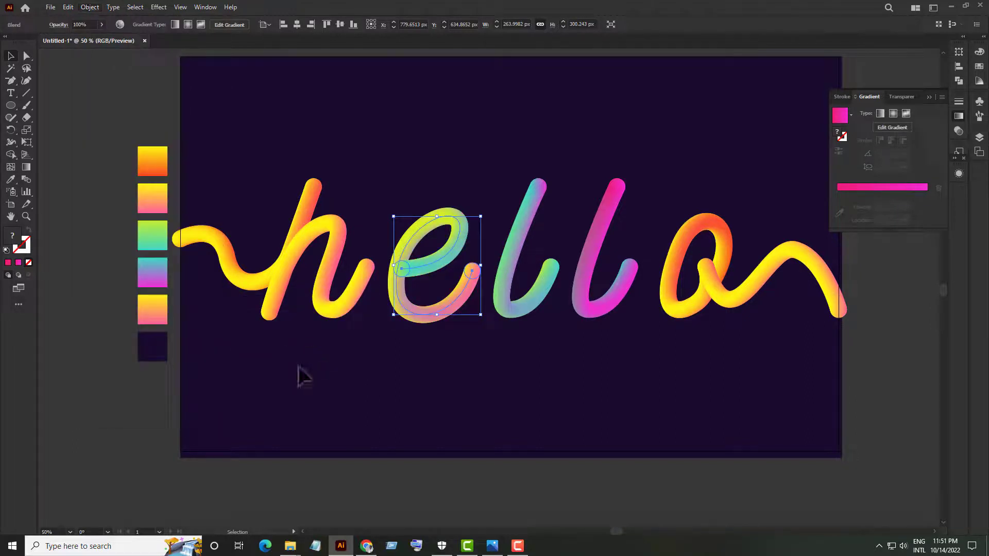
key("ctrl+z")
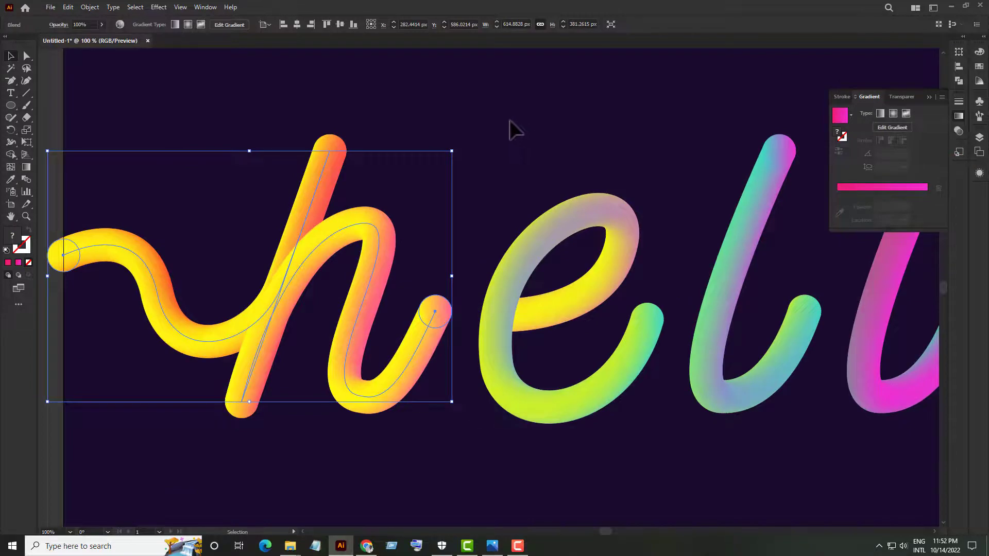
Collapse the Gradient panel to clear the canvas around the lettering.
scroll(508, 124, "down", 1, "ctrl+alt")
scroll(460, 130, "down", 4, "ctrl")
scroll(418, 124, "down", 1, "ctrl+alt")
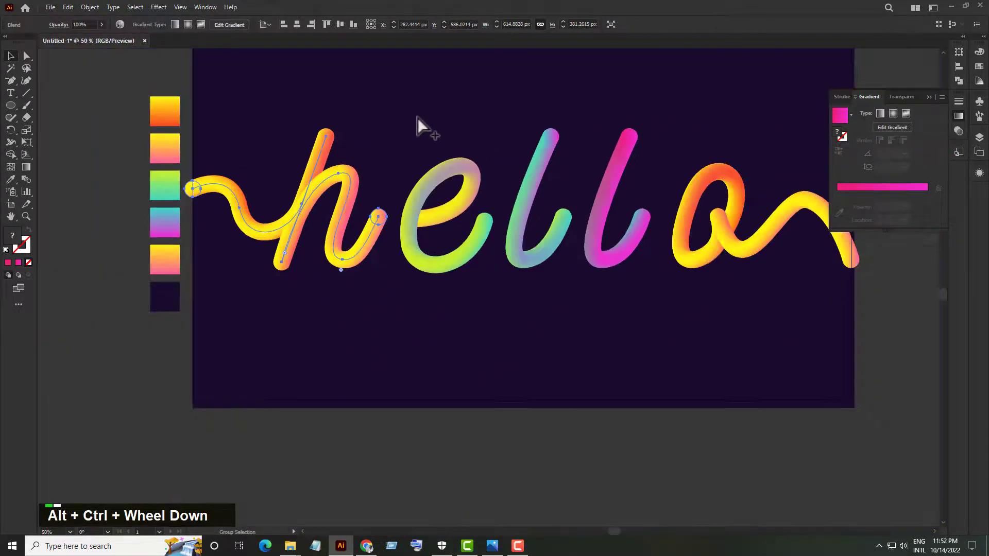
scroll(413, 117, "up", 1, "ctrl+alt")
left_click(958, 116)
scroll(573, 178, "left", 2, "ctrl")
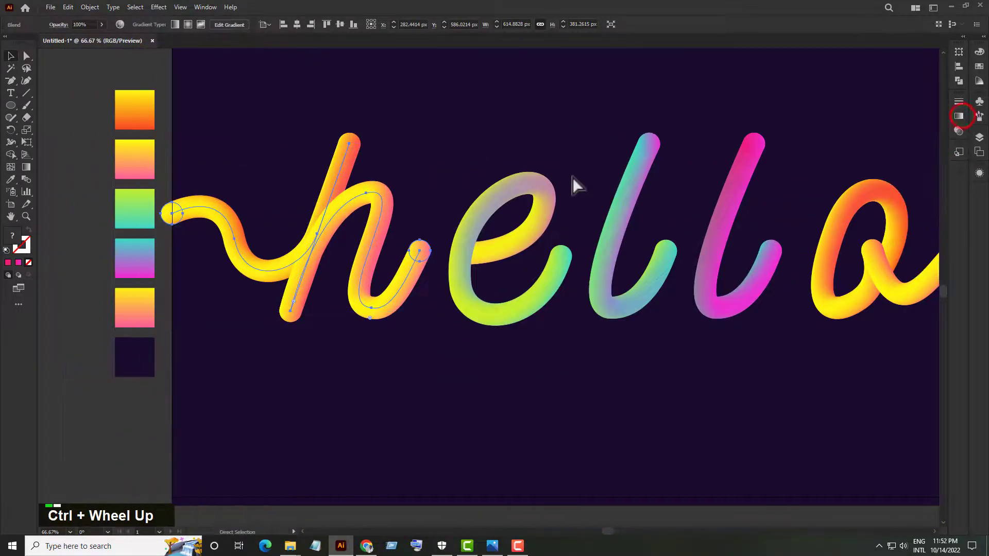
Apply a Roughen effect to the letter h blend with 30% relative size, detail 100/in and smooth points.
left_click(160, 7)
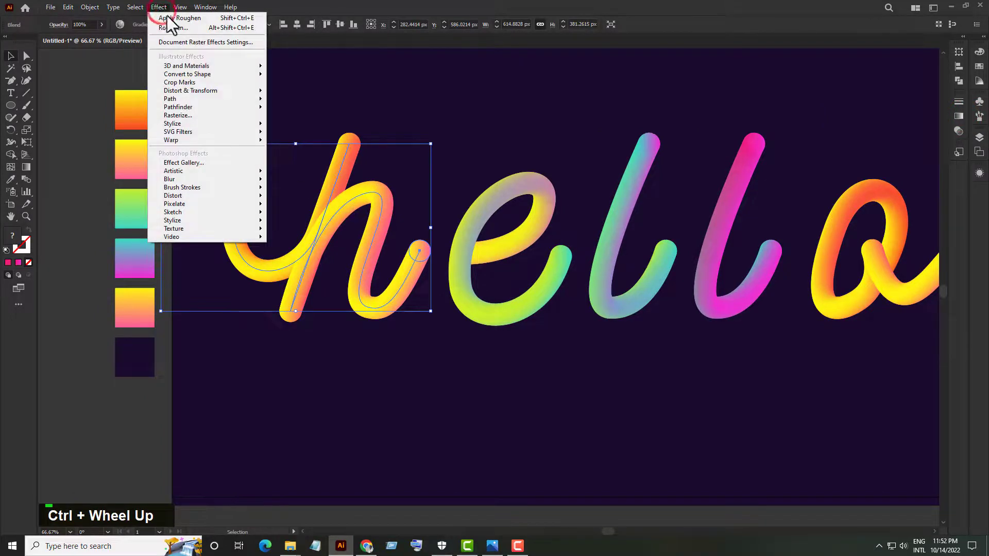
mouse_move(230, 96)
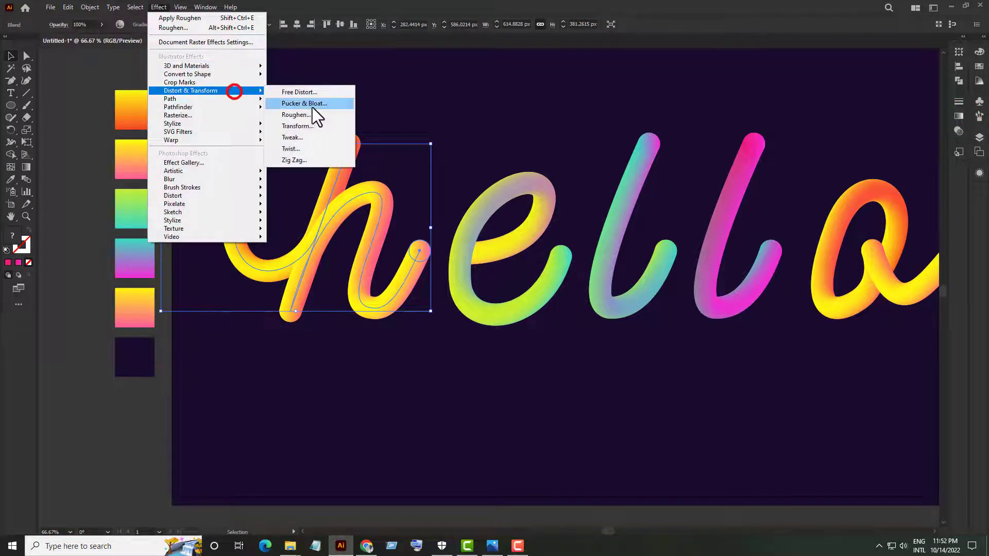
left_click(313, 107)
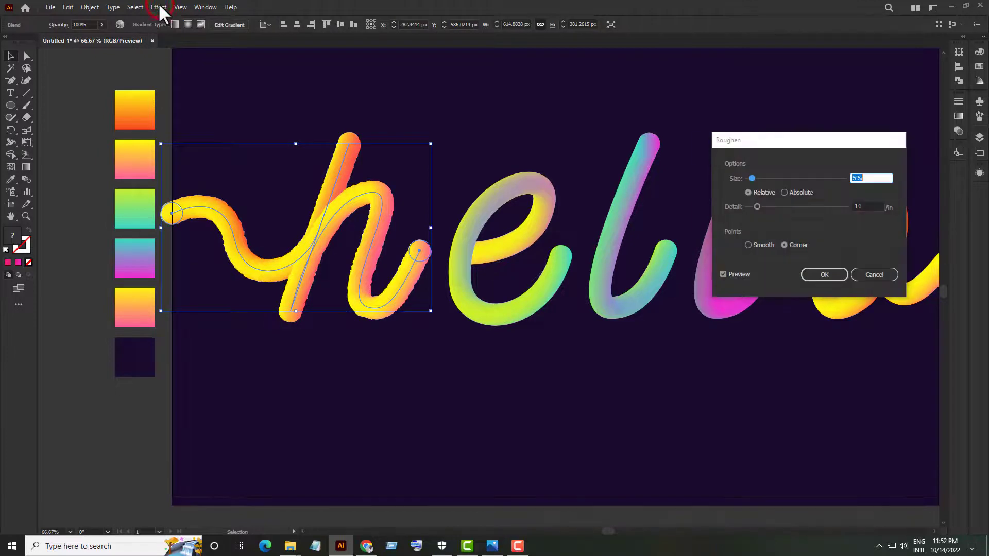
mouse_move(822, 139)
left_mouse_down()
mouse_move(648, 140)
mouse_move(571, 103)
left_mouse_up()
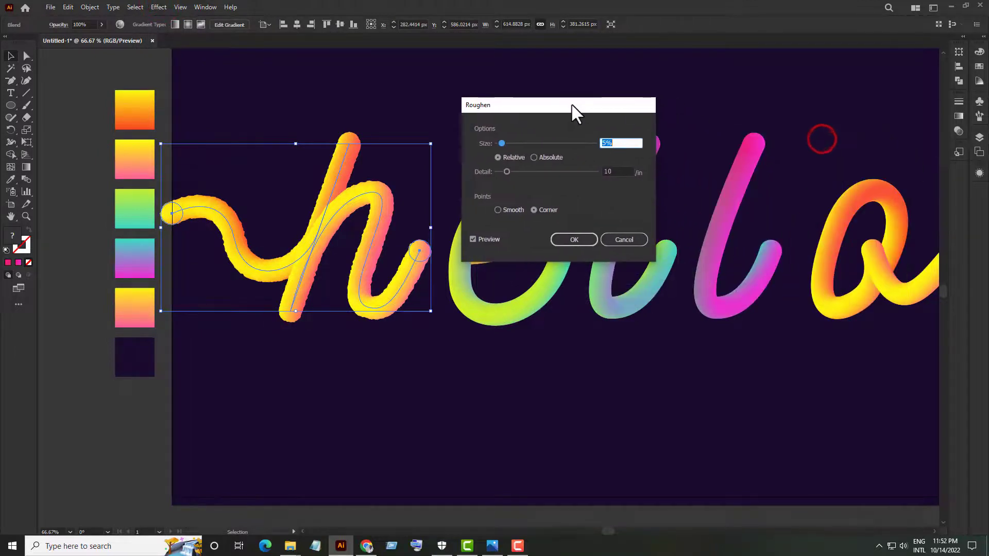
left_click(497, 210)
left_click(605, 143)
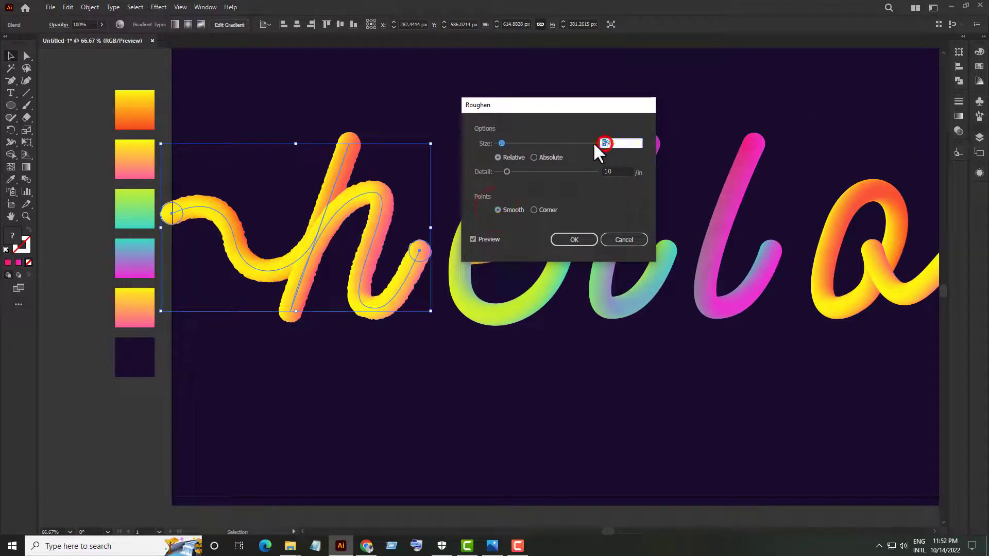
type("30")
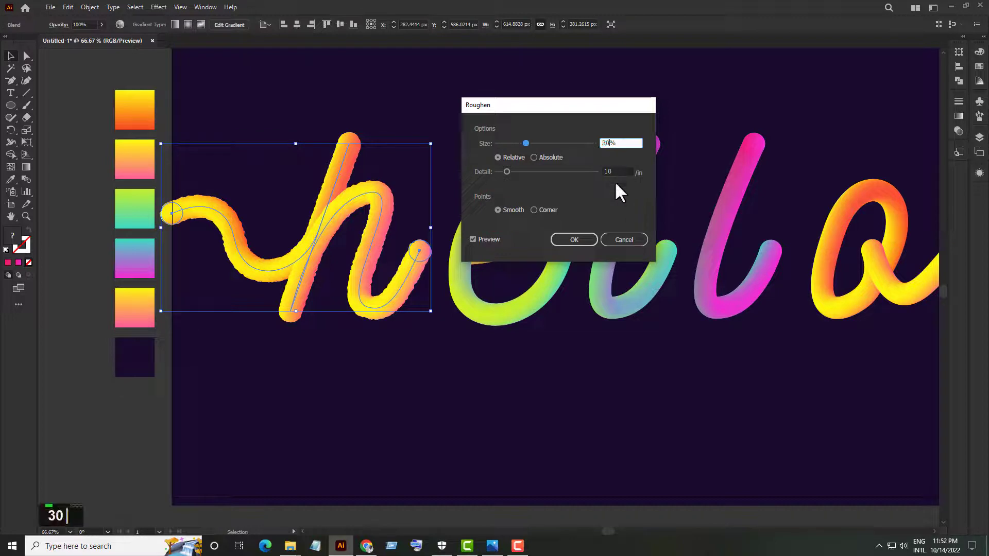
left_click(605, 172)
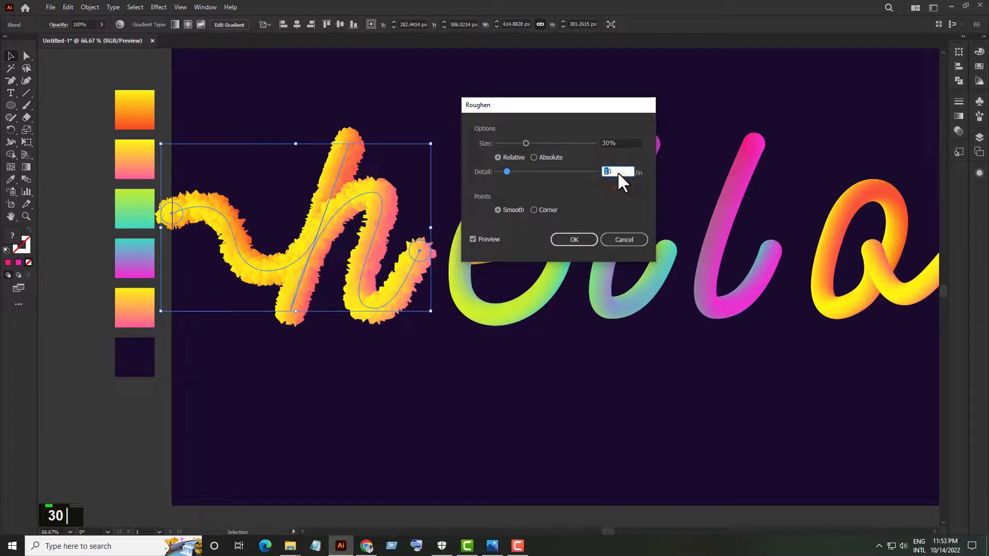
type("0")
left_click(473, 239)
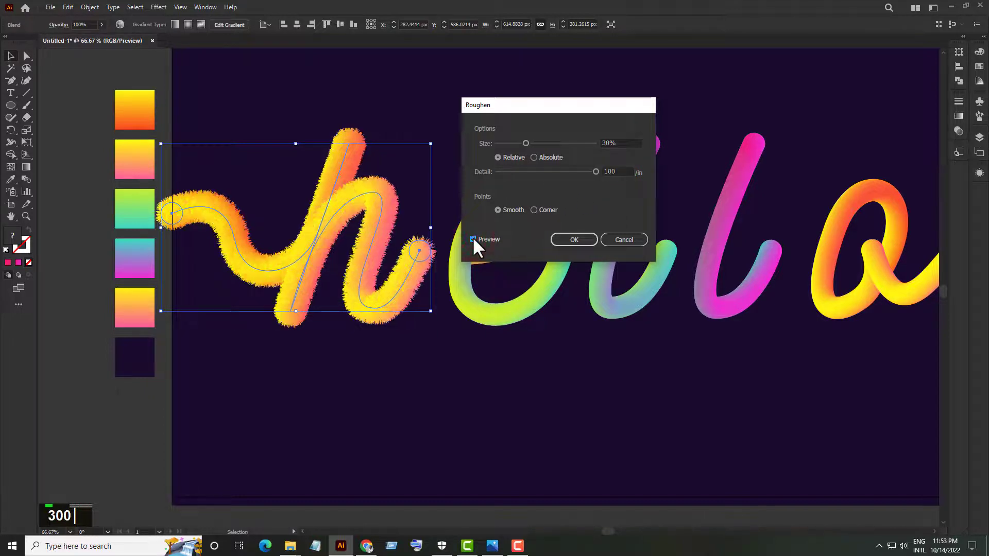
left_click(589, 237)
Roughen the letter e blend with size 30%, detail 100/in and smooth points.
left_click(538, 227)
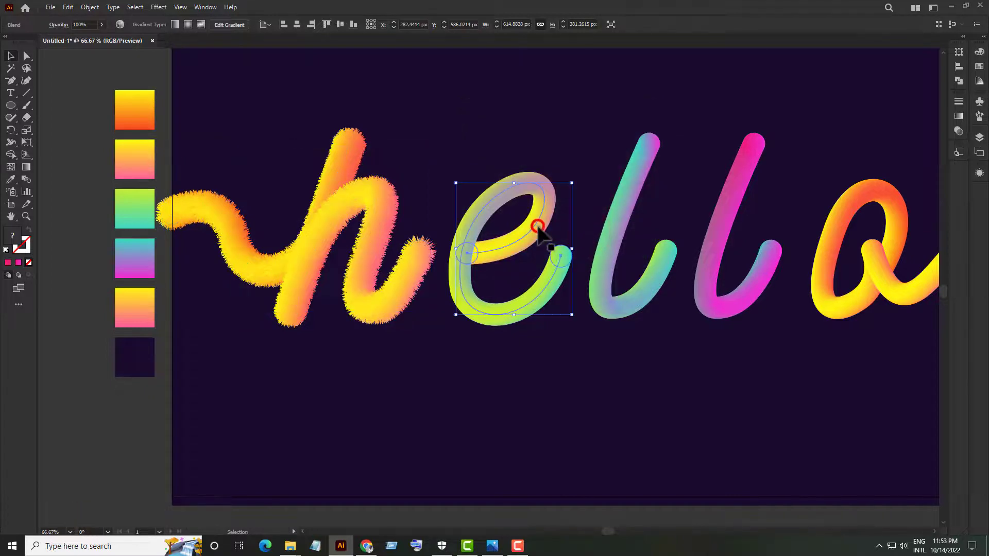
left_click(157, 7)
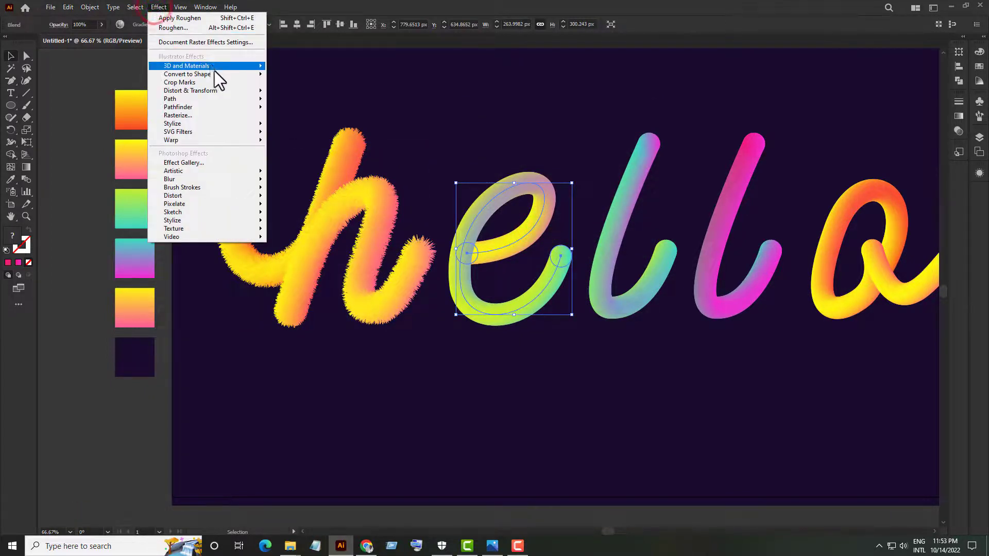
mouse_move(242, 92)
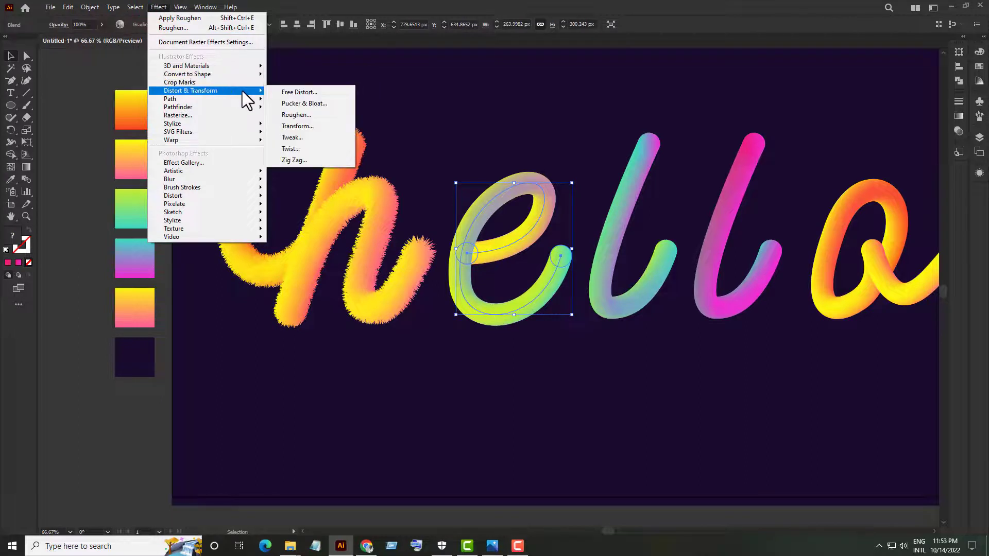
left_click(310, 115)
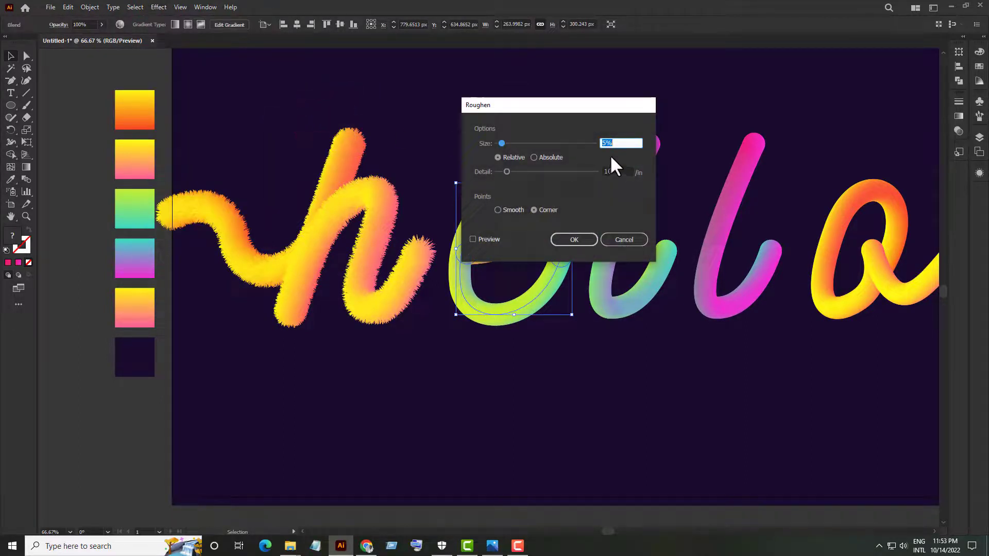
type("30")
left_click(497, 209)
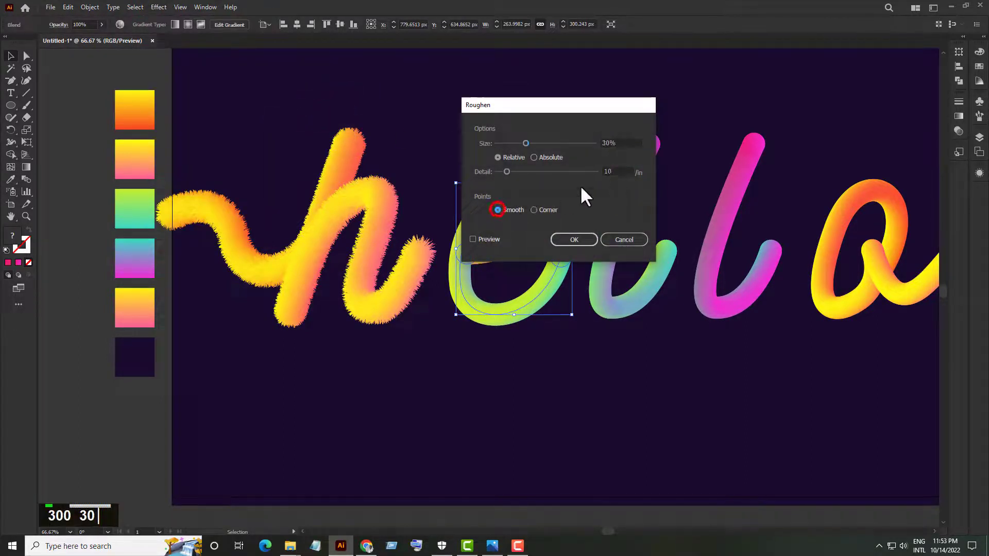
type("0")
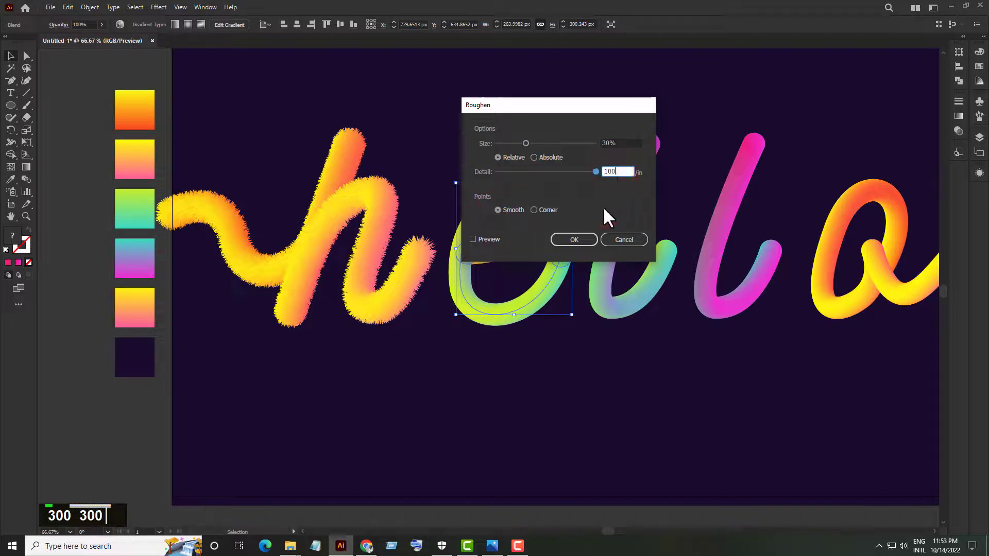
left_click(586, 235)
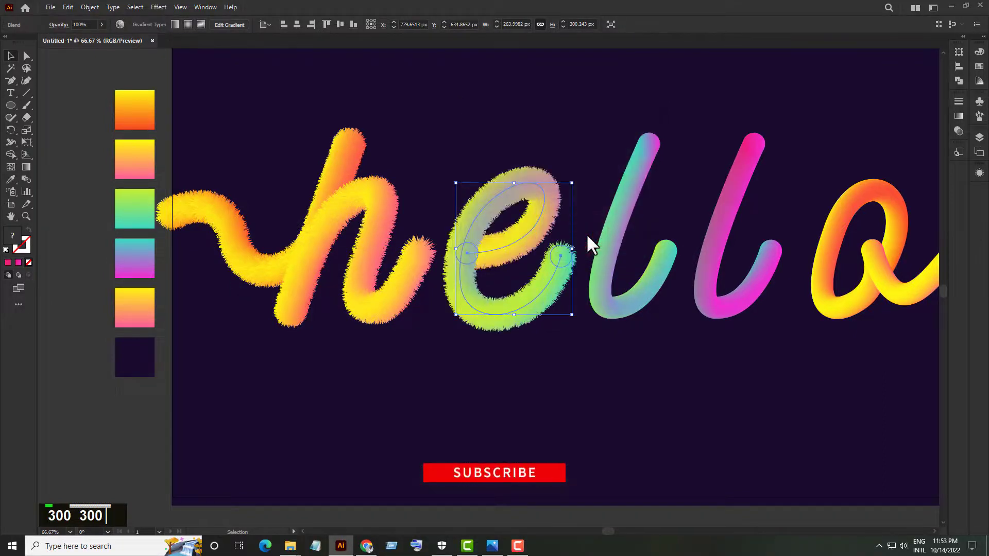
Roughen the first letter l blend using 30% size, 100/in detail and smooth points.
left_click(615, 203)
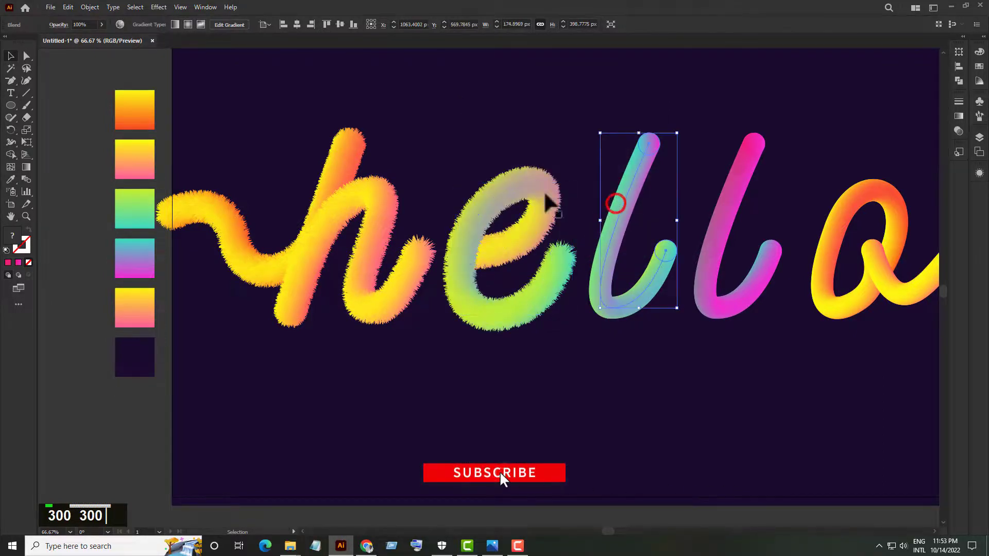
left_click(160, 7)
mouse_move(226, 91)
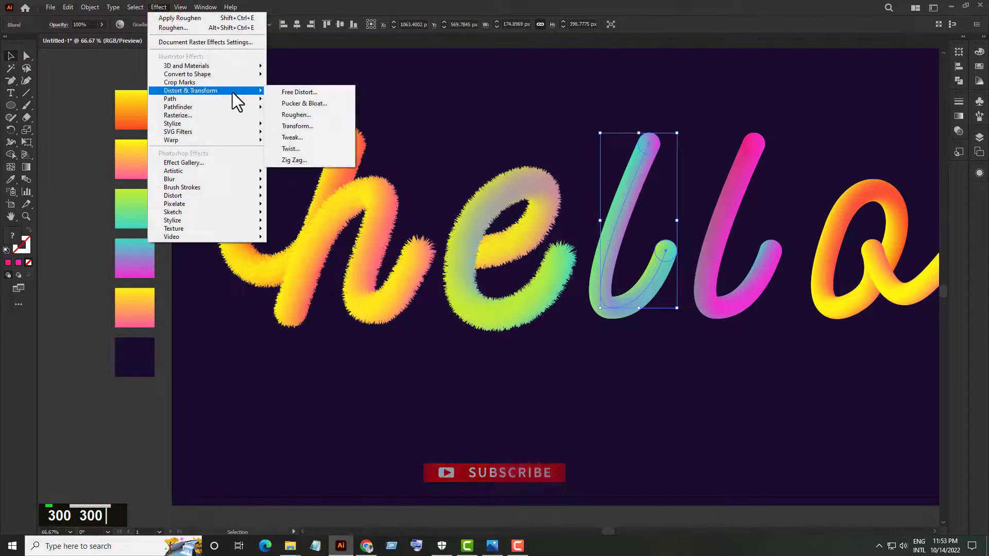
left_click(309, 115)
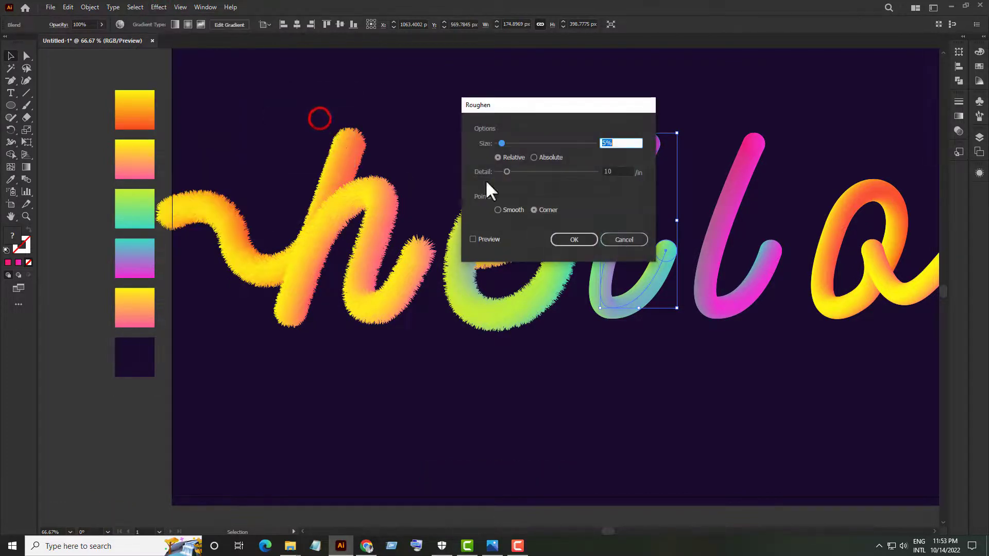
type("30")
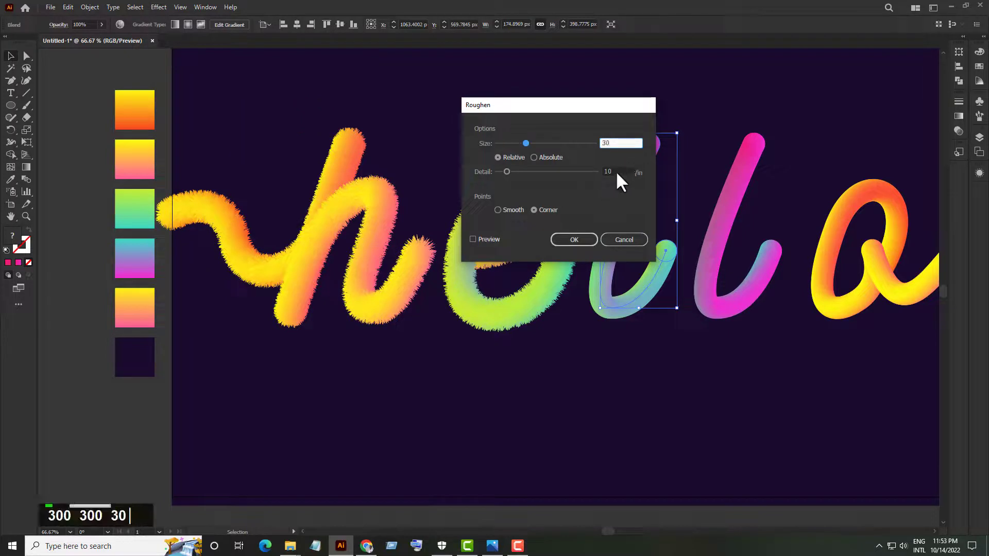
type("0")
left_click(497, 209)
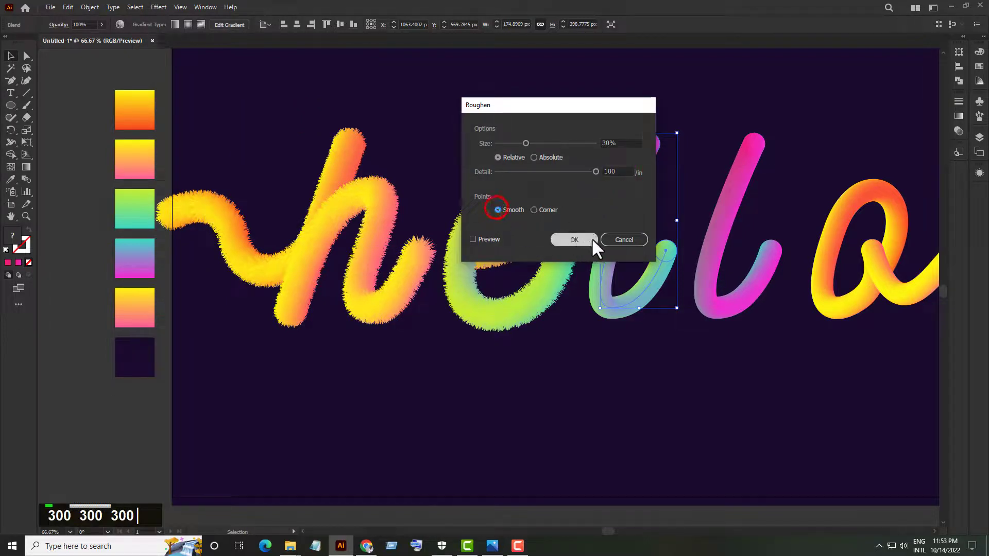
left_click(587, 237)
Give the second letter l blend the Roughen effect at 30% size, 100/in detail and smooth points.
left_click(737, 188)
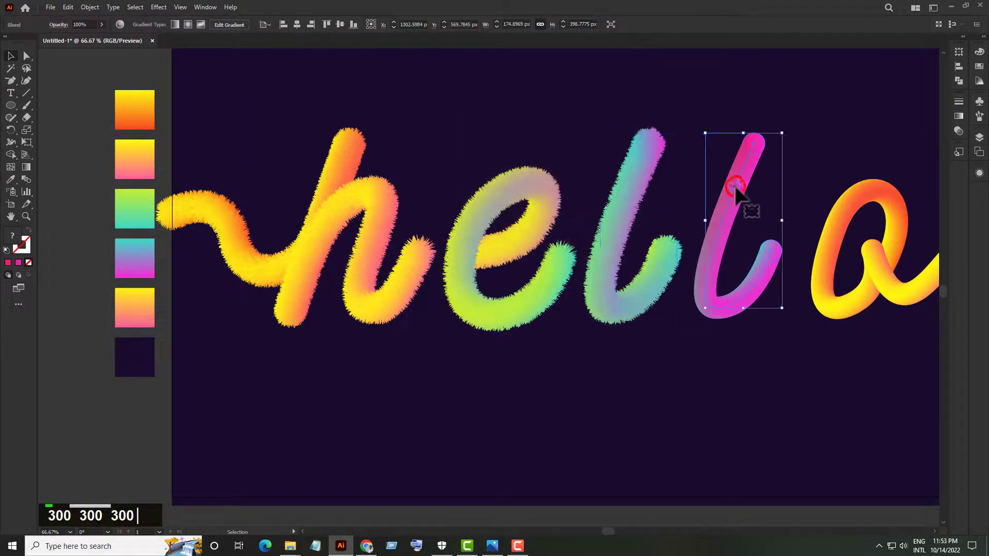
left_click(90, 7)
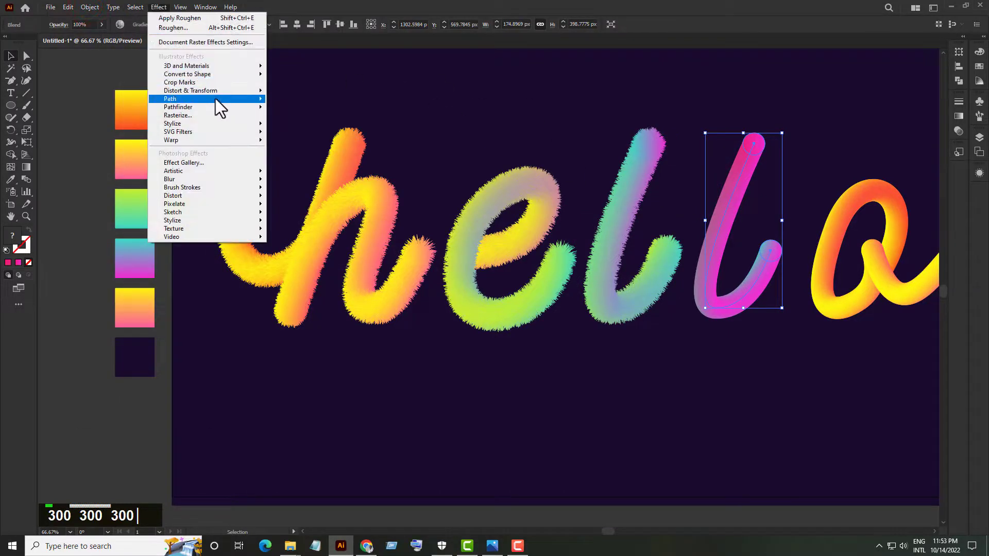
mouse_move(242, 90)
left_click(312, 115)
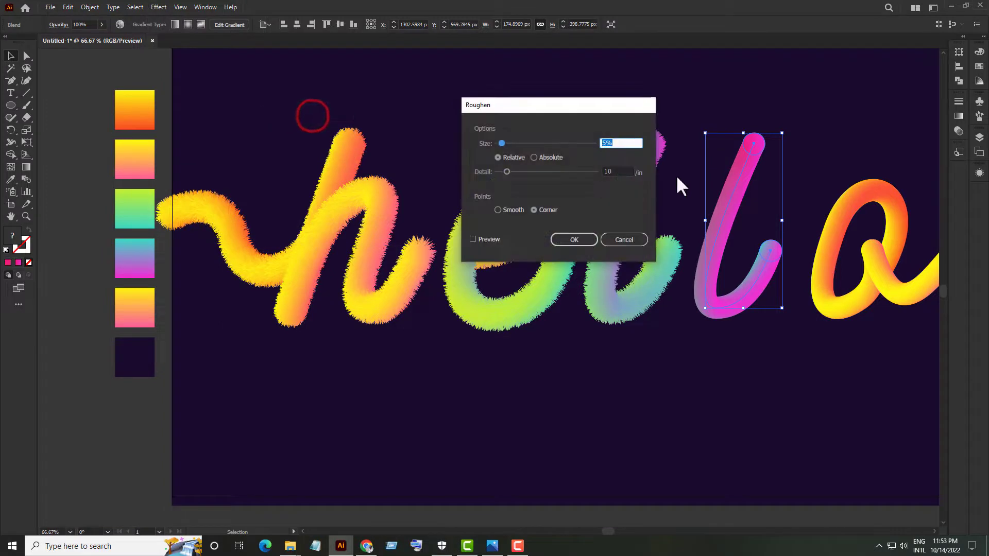
type("30")
left_click(617, 171)
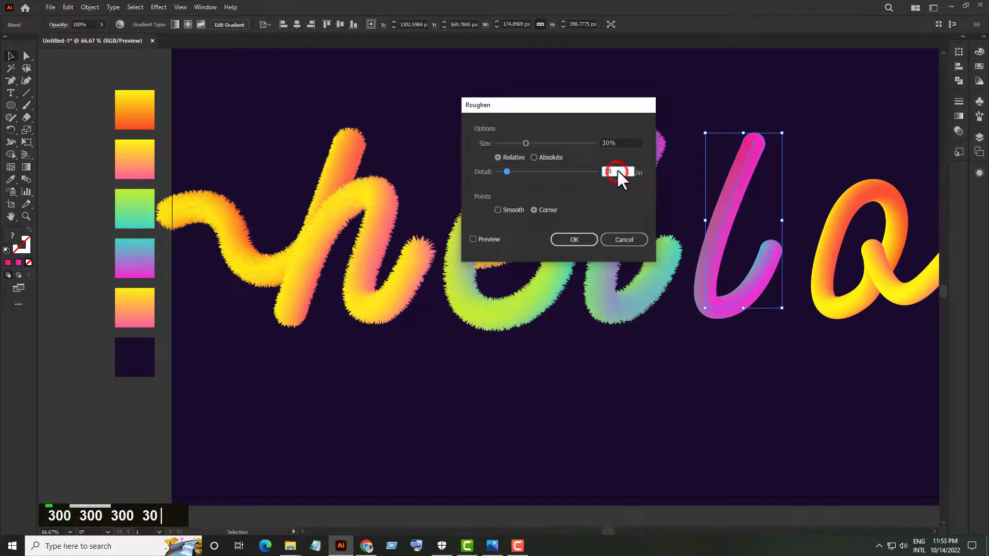
type("0")
left_click(498, 210)
left_click(571, 238)
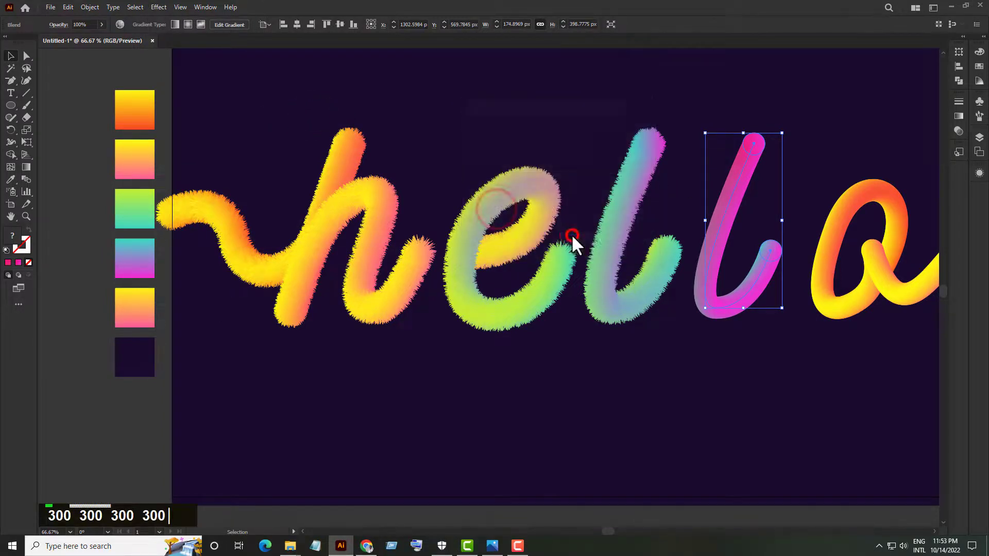
Apply Roughen to the letter o blend with its tail, using 30% relative size and detail 100/in.
left_click(835, 243)
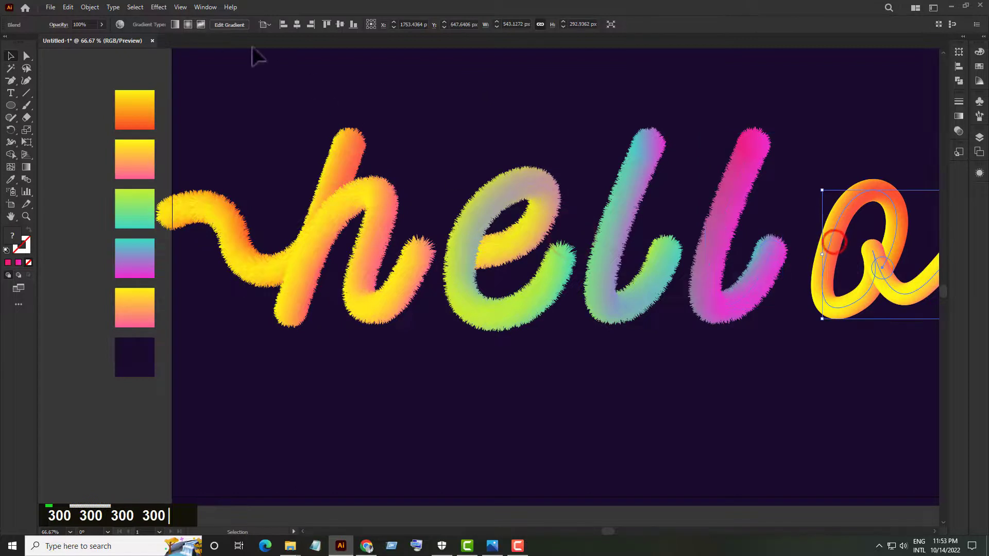
left_click(159, 7)
mouse_move(215, 94)
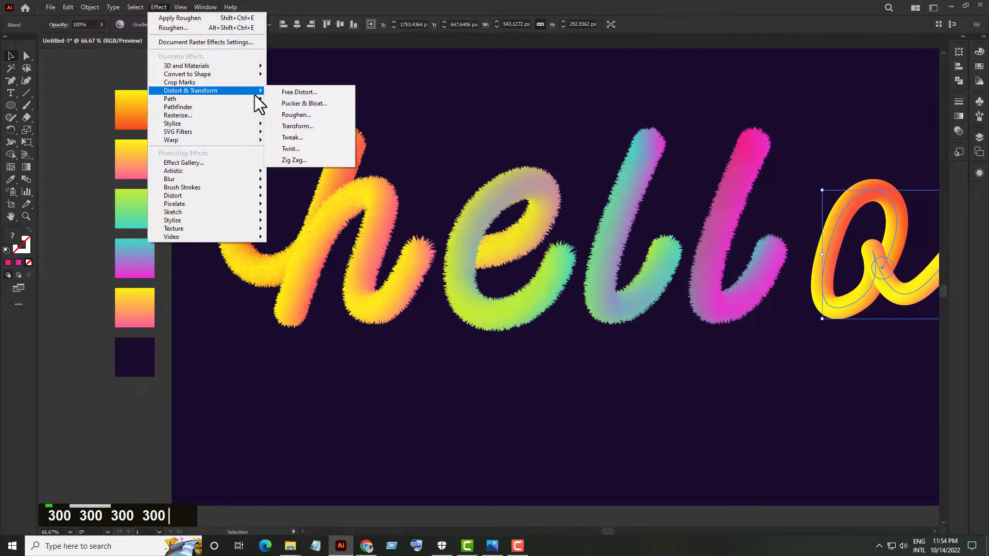
left_click(313, 114)
type("30")
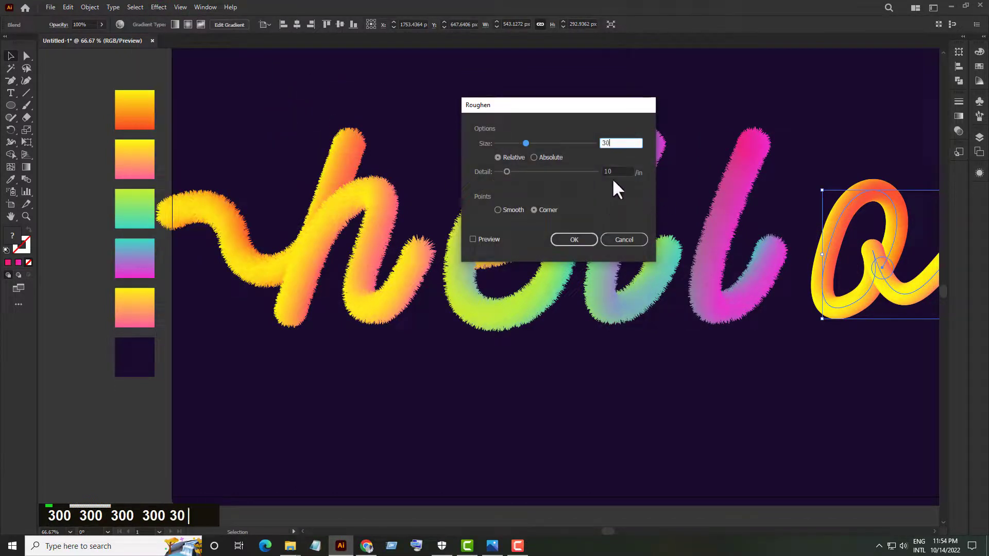
type("0")
left_click(576, 236)
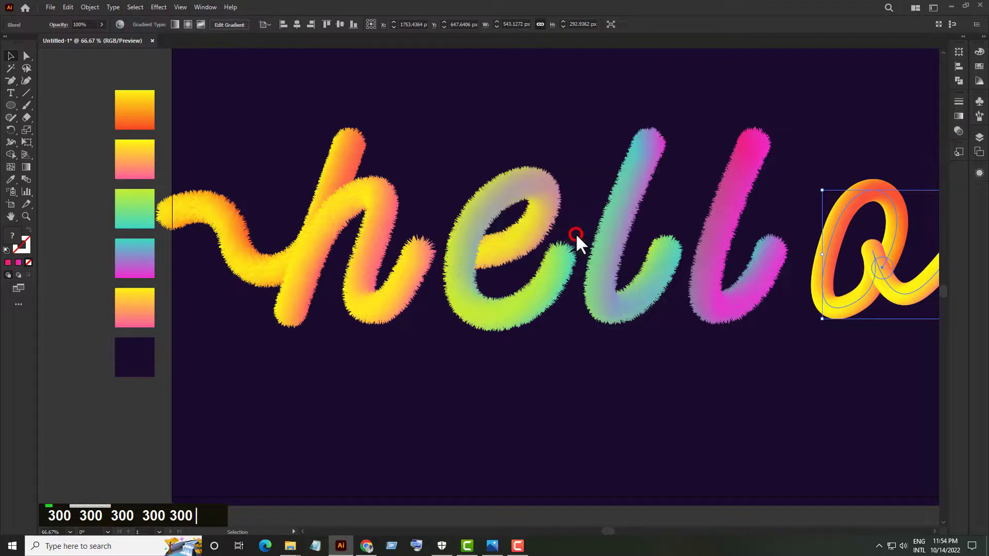
Move the whole letter h horizontally about 108 px to the right so its end meets the e.
left_click(11, 56)
scroll(442, 334, "down", 3)
scroll(463, 345, "right", 2)
left_click(487, 351)
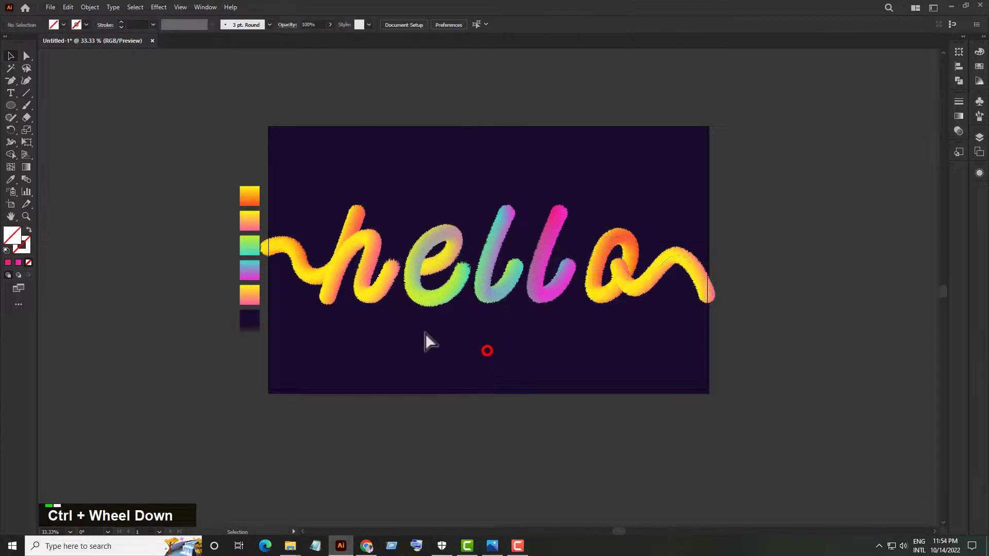
scroll(386, 283, "up", 1)
left_click_drag(386, 282, 412, 273)
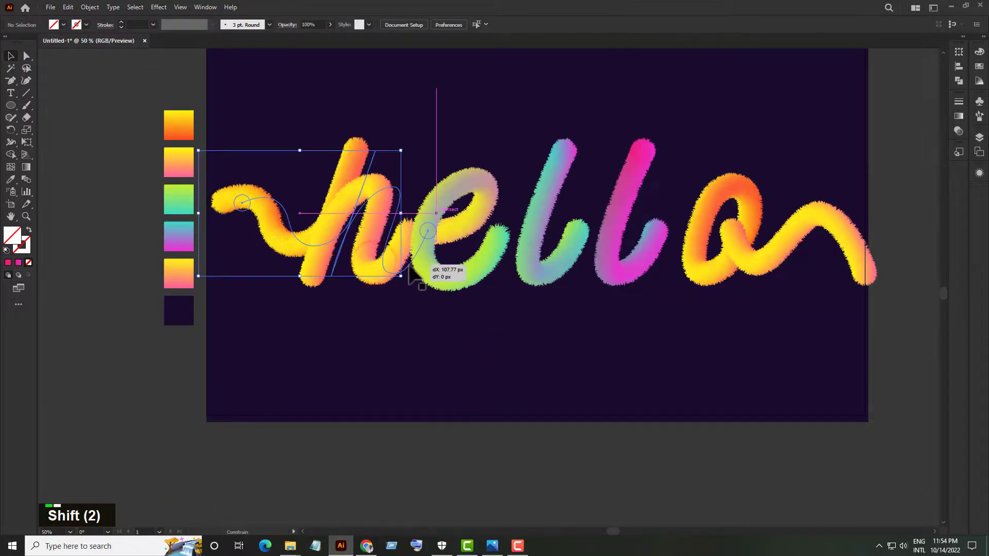
left_click(419, 338)
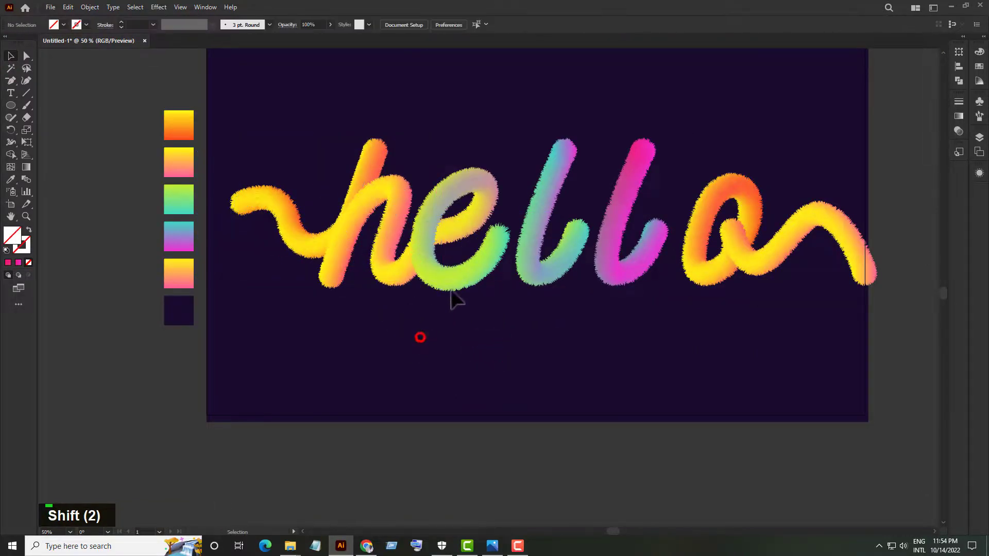
Move the letters h and e together horizontally to the right so the e meets the first l.
left_click_drag(465, 325, 494, 287)
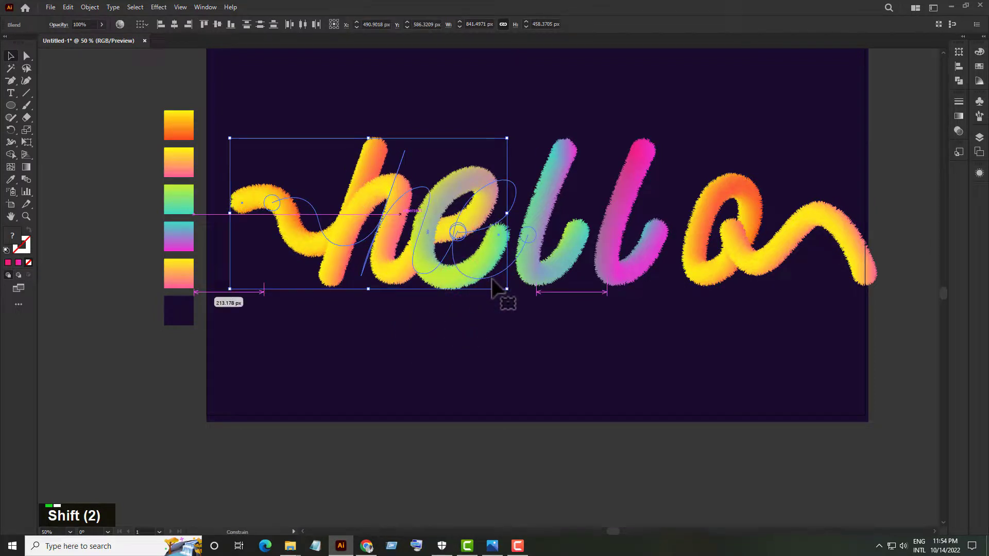
left_click_drag(508, 334, 424, 266)
left_click(541, 357)
Move the letters h, e and first l together about 101 px right to join the second l.
left_click_drag(541, 275, 574, 278)
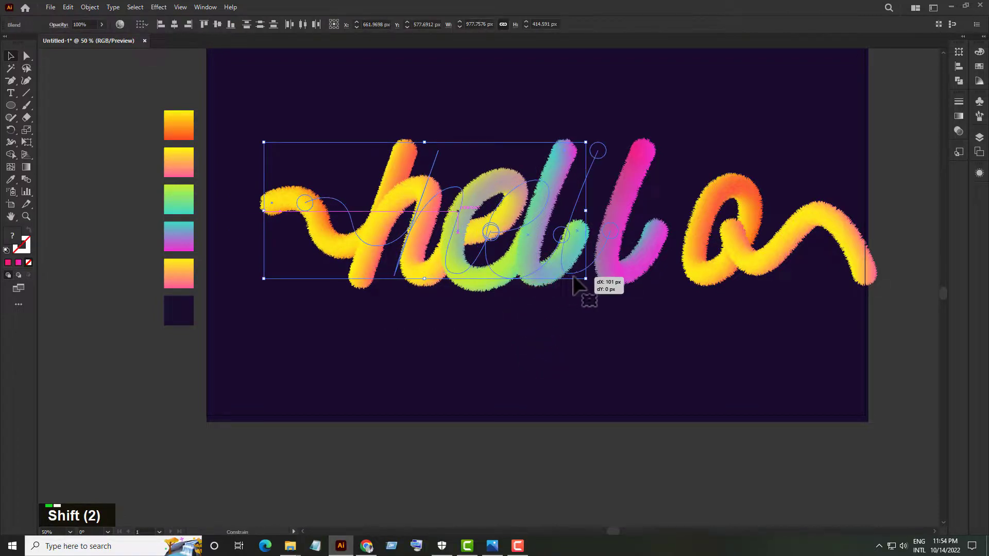
left_click_drag(590, 354, 590, 354)
left_click(589, 353)
Move the letters h, e and both l's together horizontally about 130 px to the right to meet the o.
left_click_drag(320, 120, 656, 278)
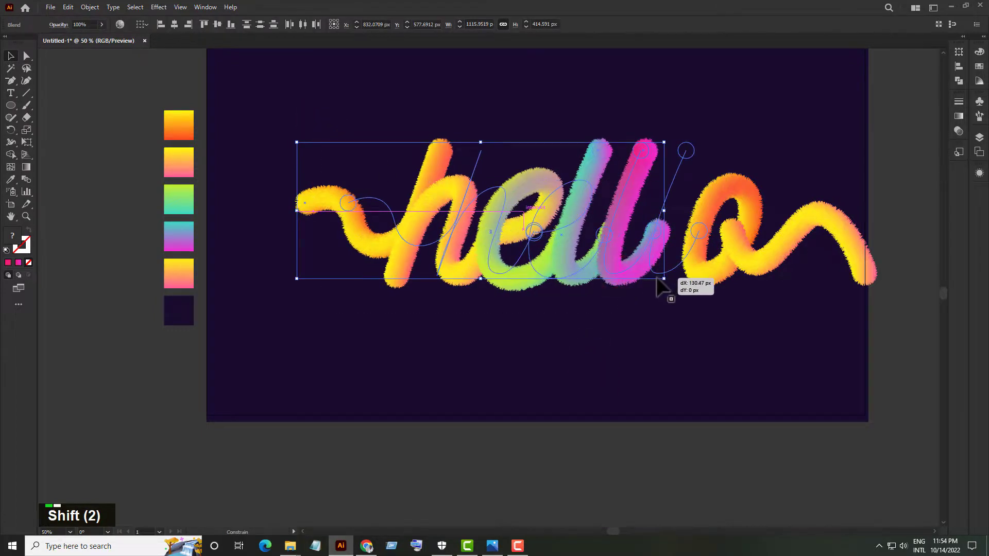
left_click_drag(629, 359, 628, 359)
left_click(629, 369)
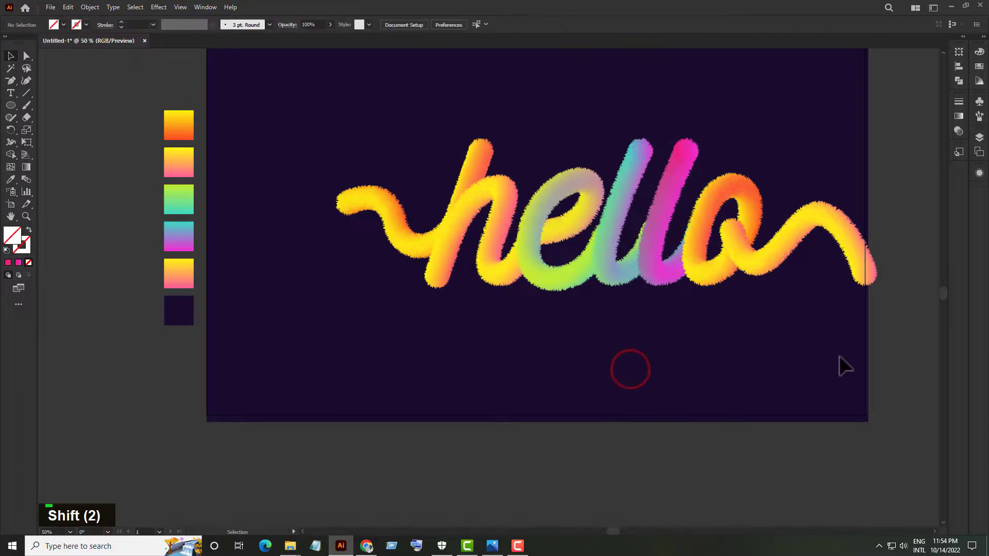
Move the whole word slightly left and down inside the artboard, and enlarge it proportionally to about 1998 px wide.
left_click_drag(734, 358, 294, 101)
key("v")
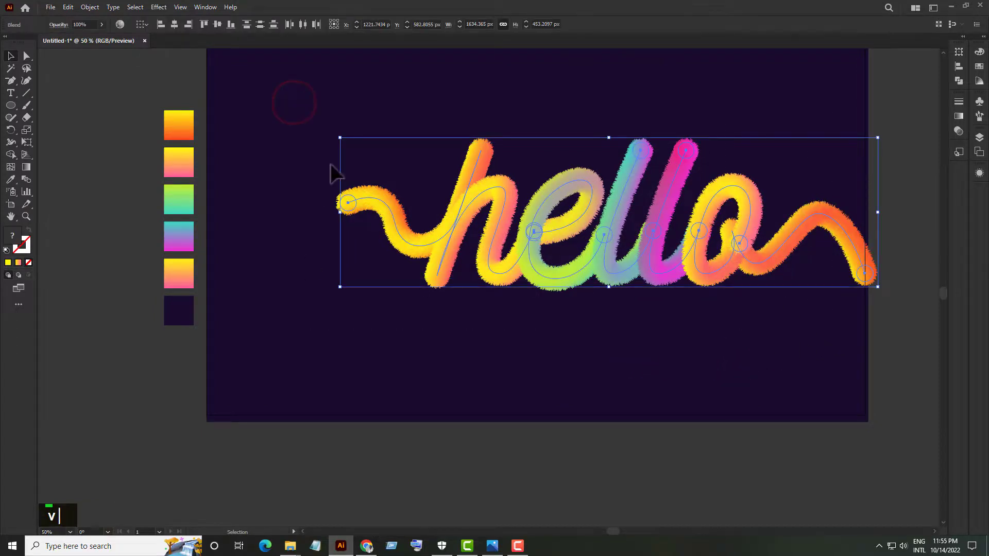
left_click_drag(740, 252, 724, 254)
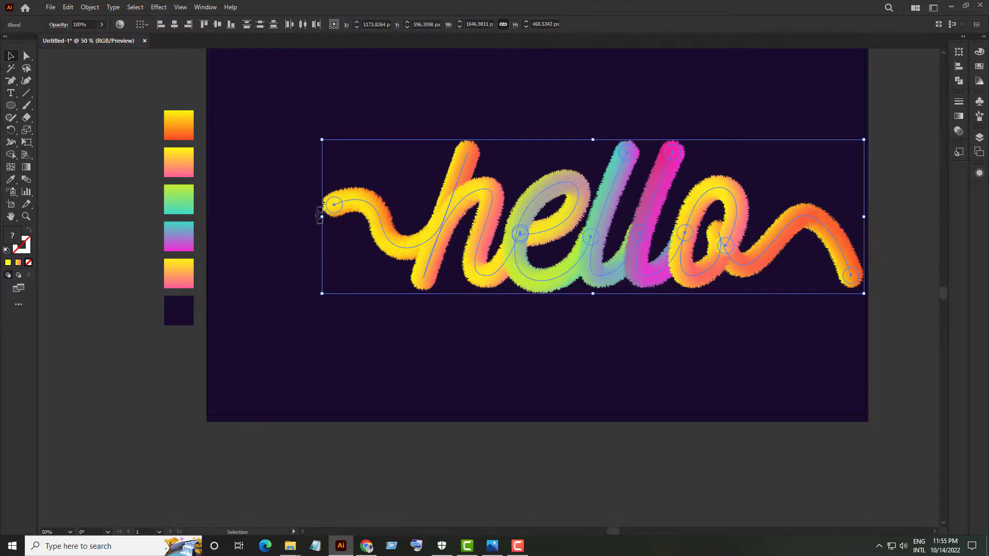
left_click_drag(322, 217, 212, 242)
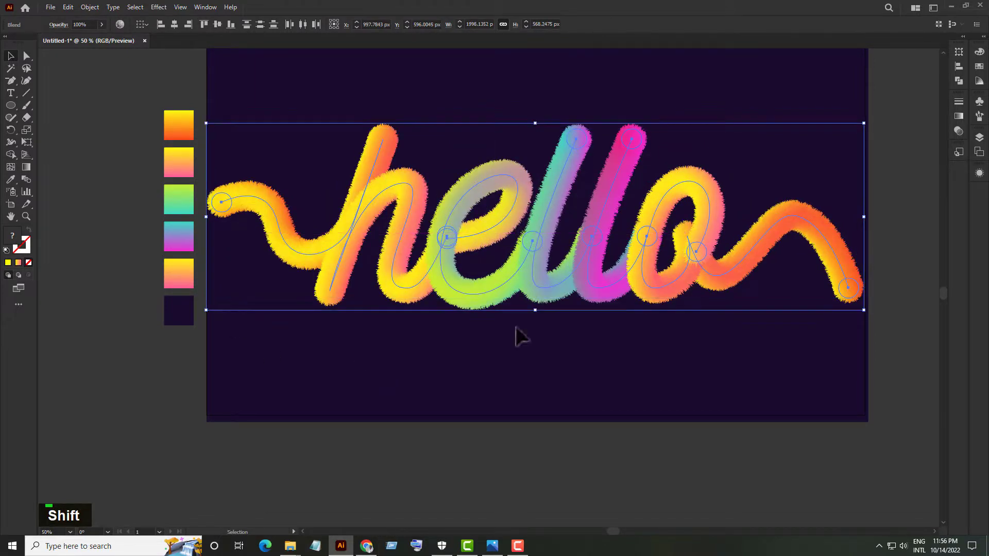
left_click(554, 391)
Extend the stem of the letter h by moving its top anchor point up and slightly right along the slant.
scroll(552, 390, "up", 1)
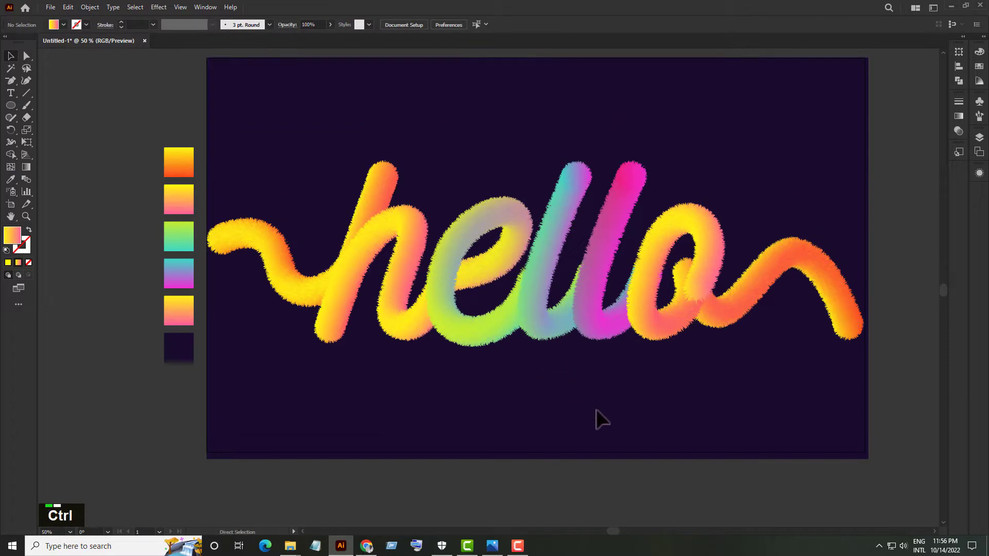
scroll(596, 409, "right", 1)
key("ctrl")
left_click(352, 174, "ctrl")
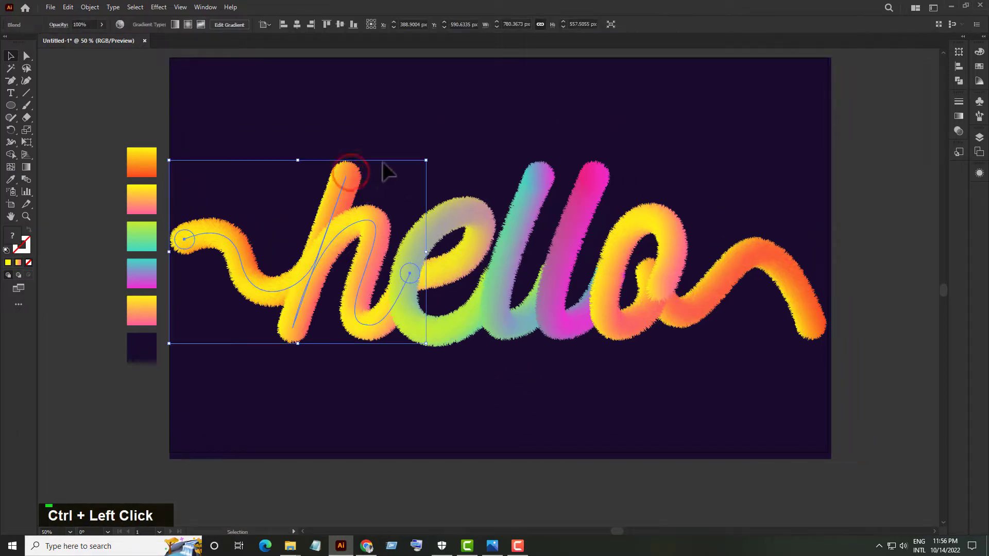
left_click(27, 56)
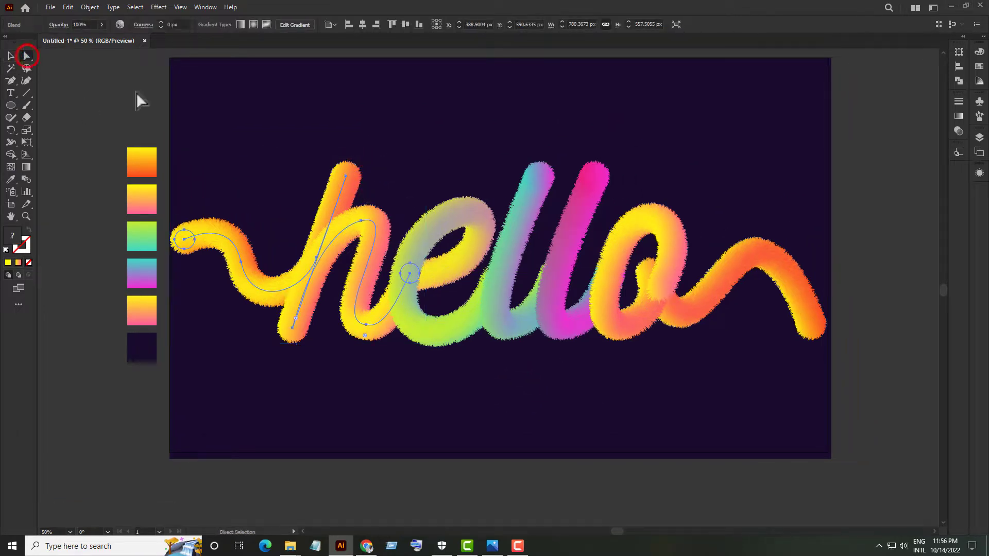
left_click(346, 176)
left_click_drag(347, 177, 360, 136)
left_click(10, 57)
left_click(288, 84)
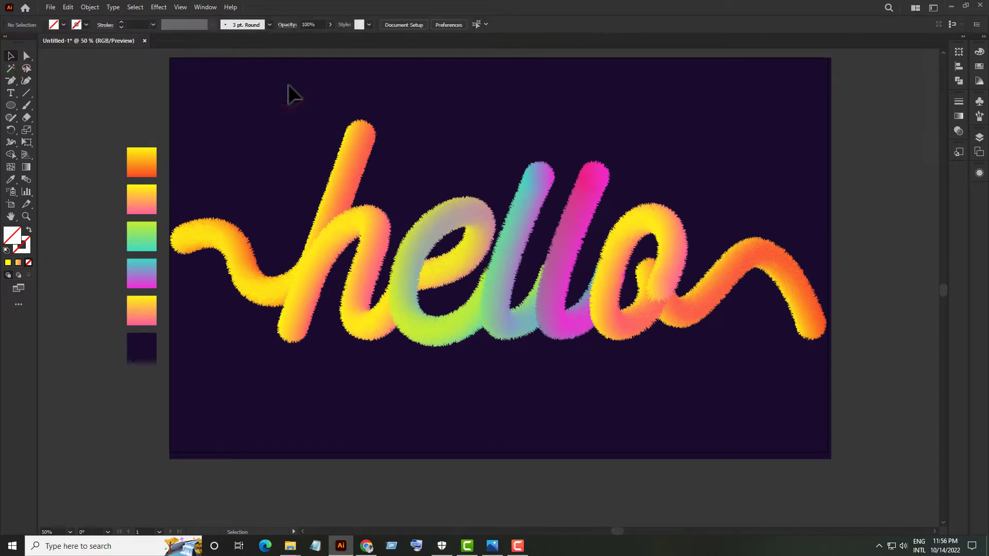
Move the end anchor of the o's tail to about X 1965.5 px, Y 769.1 px at the artboard's right edge.
left_click(27, 56)
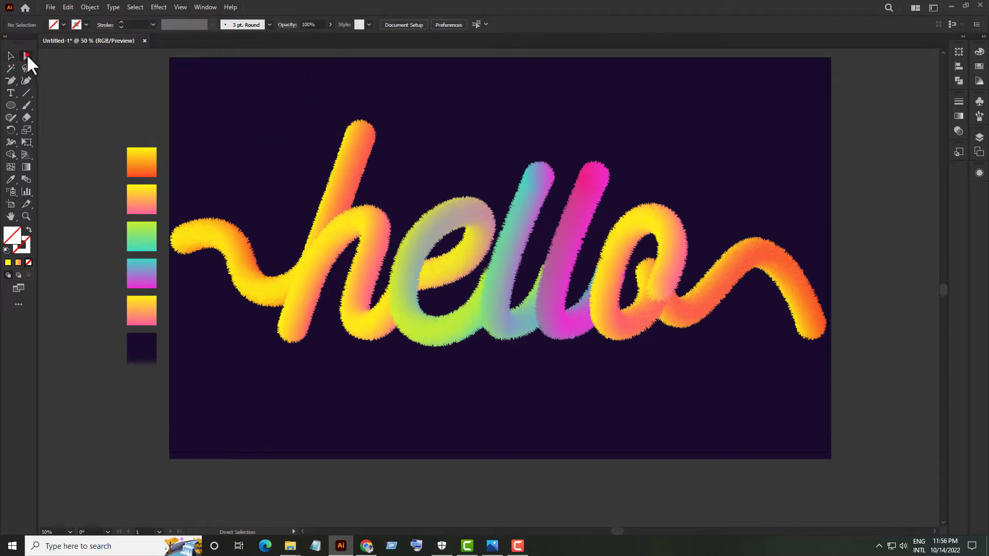
left_click(811, 325)
left_click_drag(812, 326, 817, 313)
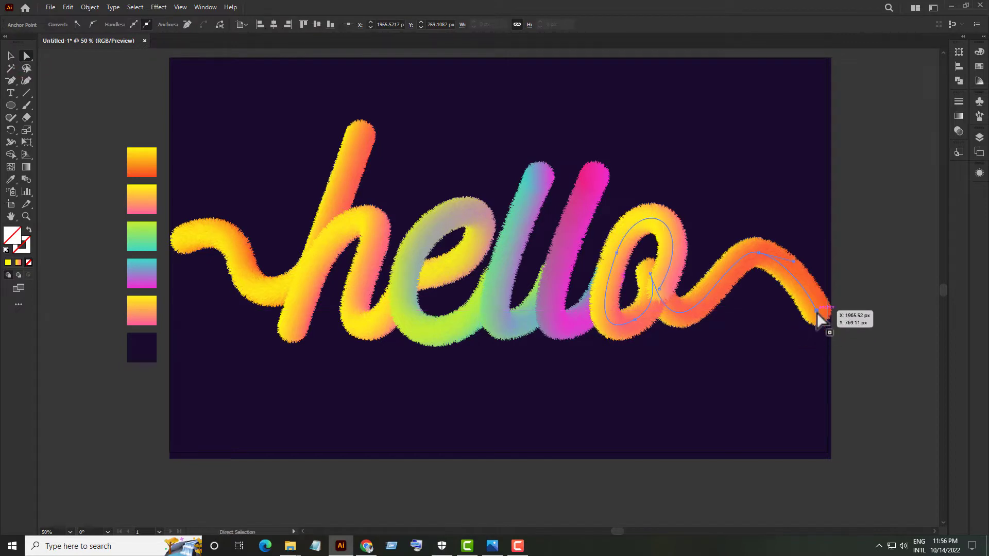
left_click(611, 399)
Move the starting anchor of the h's lead-in stroke to about X 38.7 px, Y 568.5 px at the artboard's left edge.
left_click(185, 240)
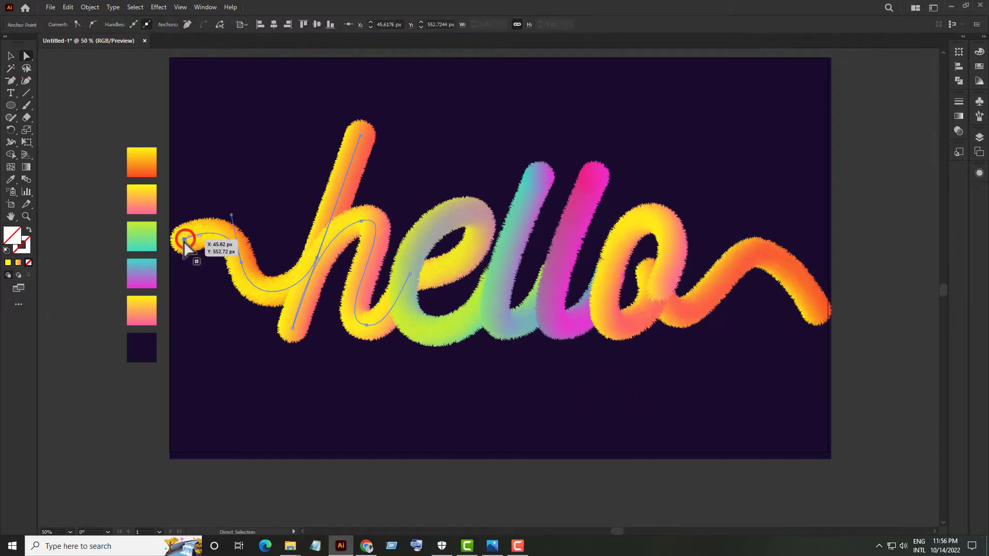
left_click_drag(184, 240, 183, 245)
left_click_drag(199, 325, 200, 326)
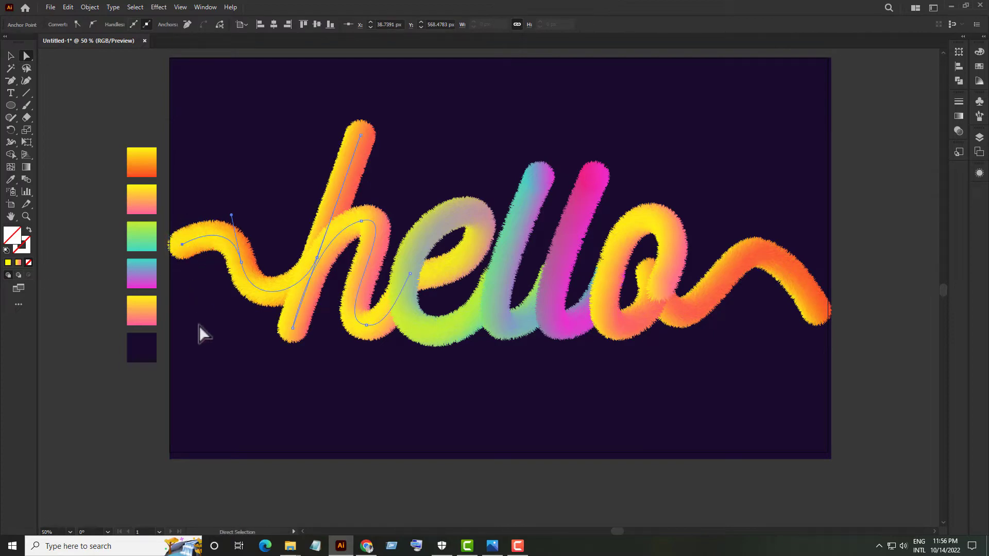
left_click(11, 55)
left_click(279, 184)
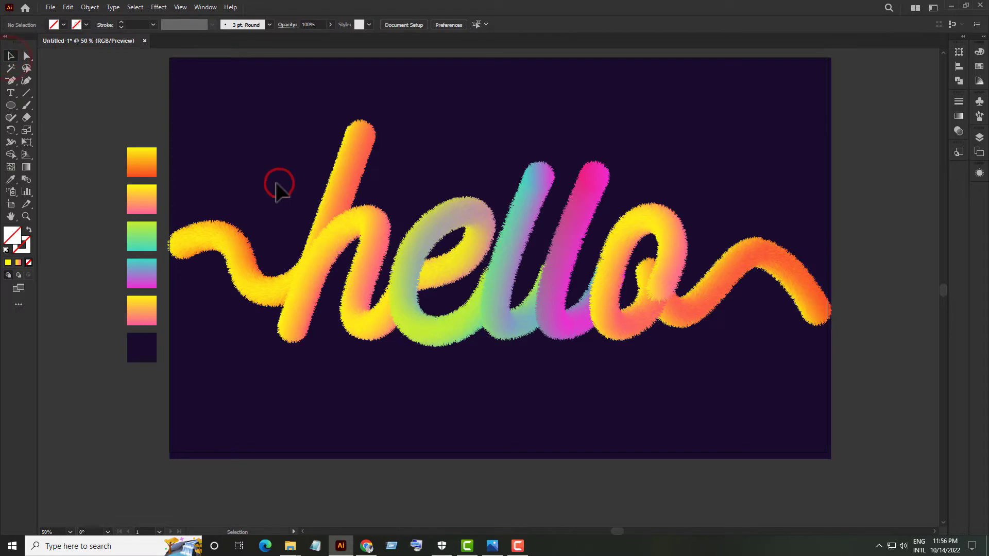
scroll(614, 131, "up", 1)
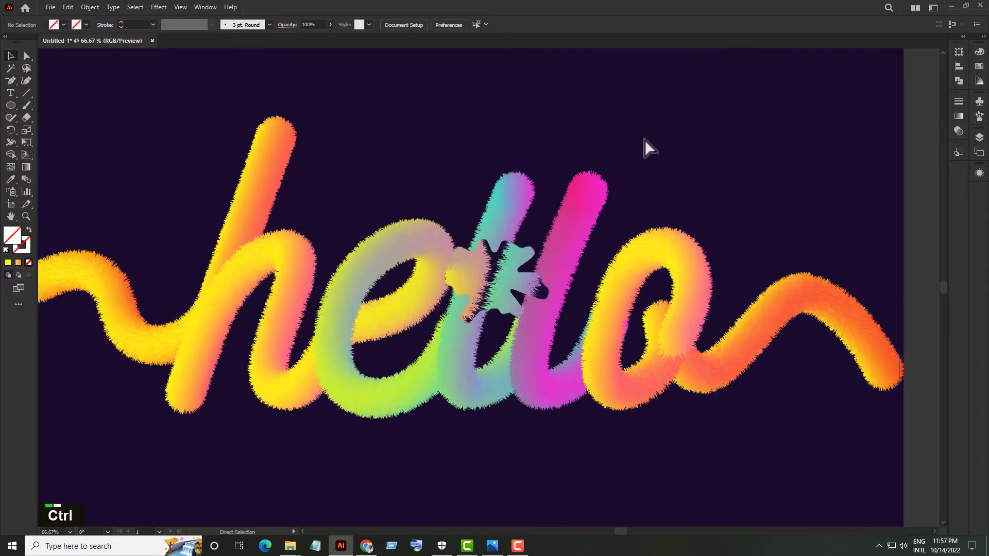